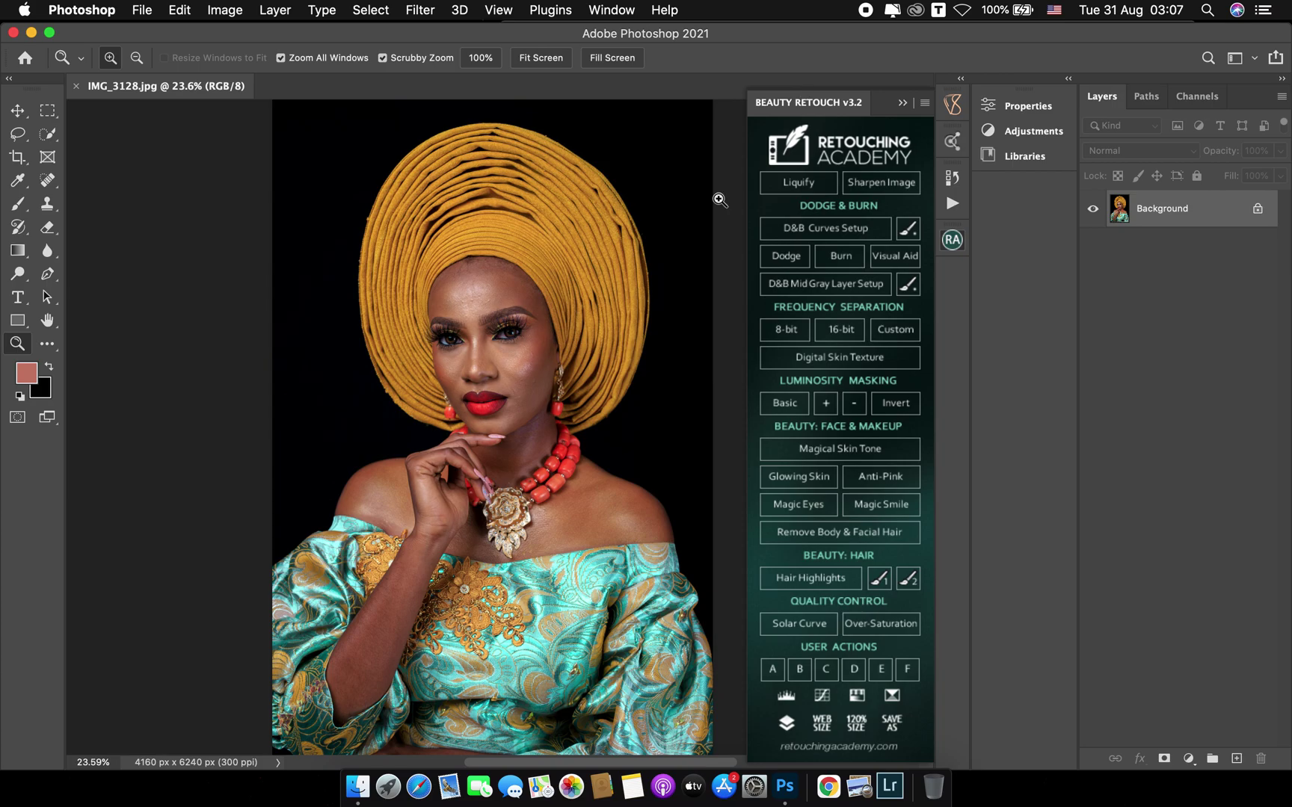
Collapse the Beauty Retouch panel and duplicate the Background layer
left_click(472, 351)
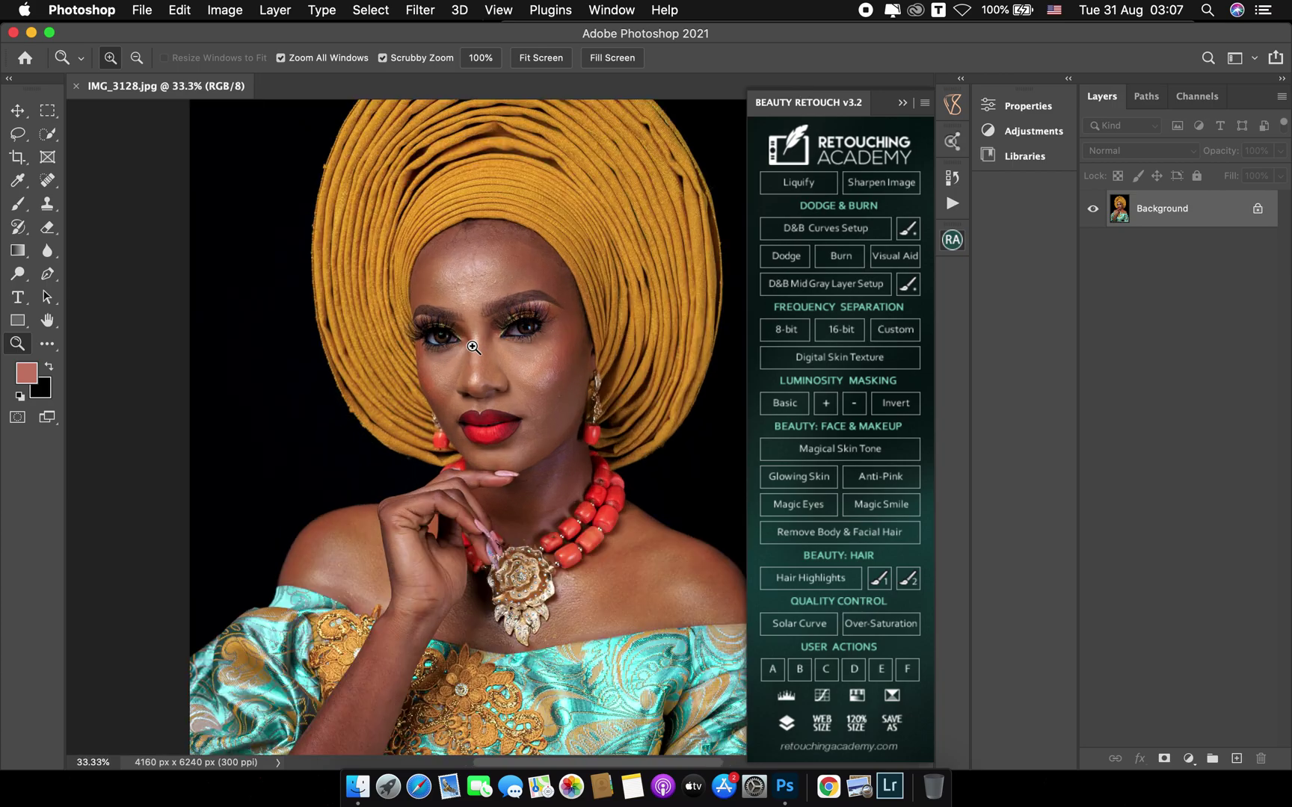
left_click(472, 351)
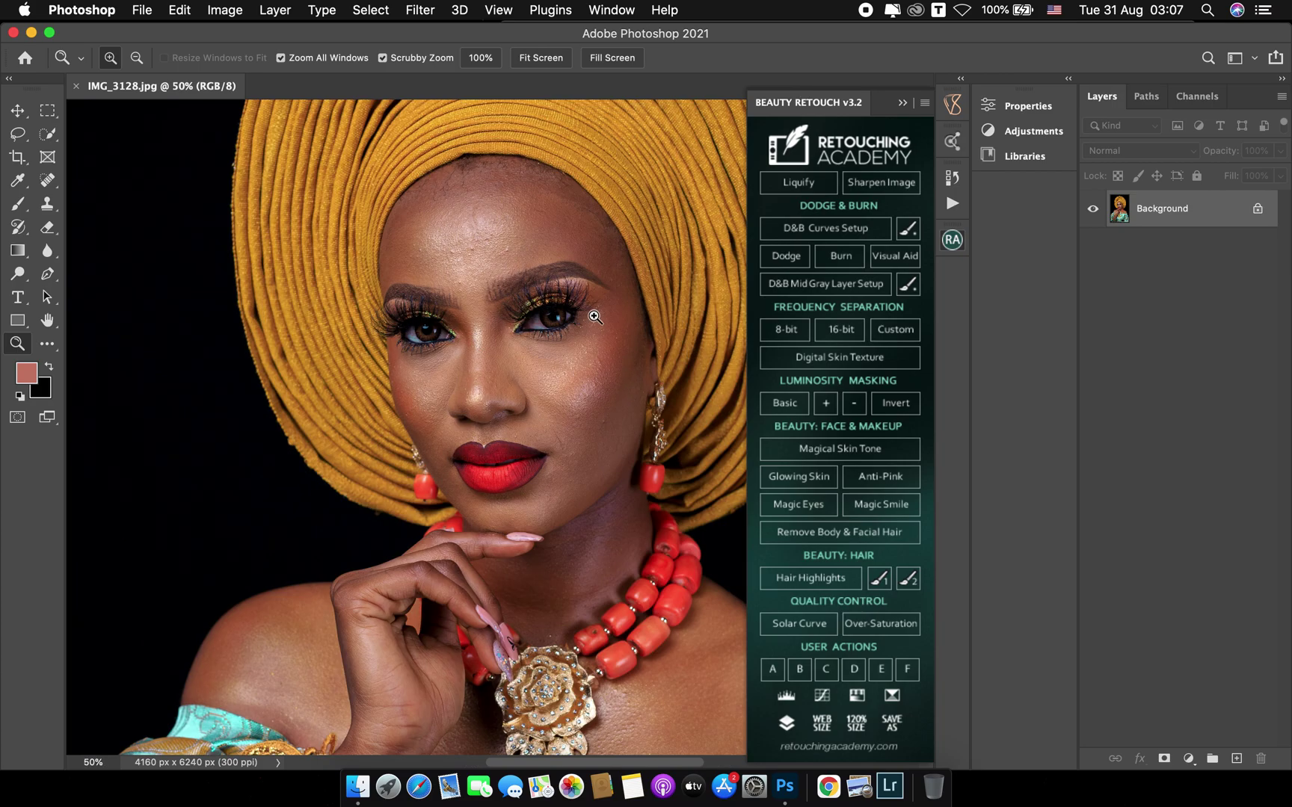
left_click(902, 103)
left_click(558, 61)
left_click(558, 61)
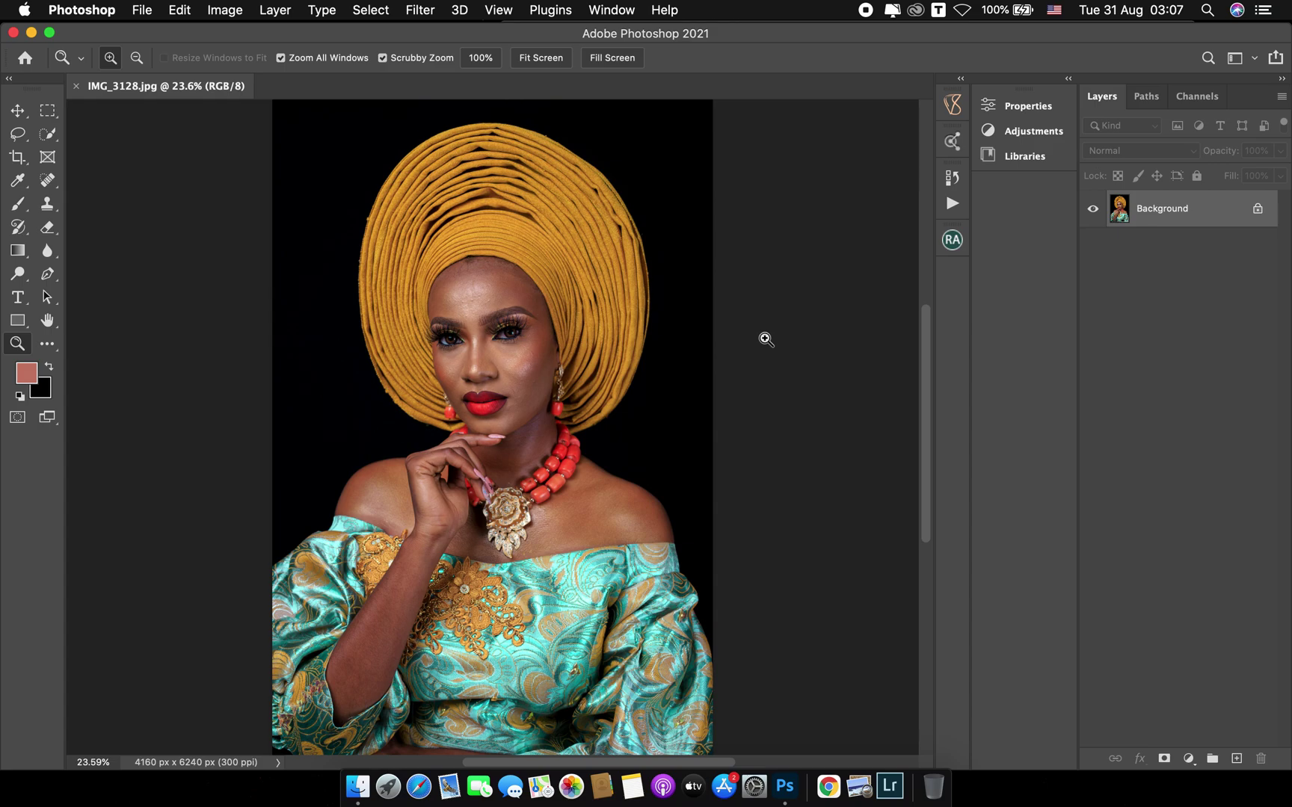
key("super+j")
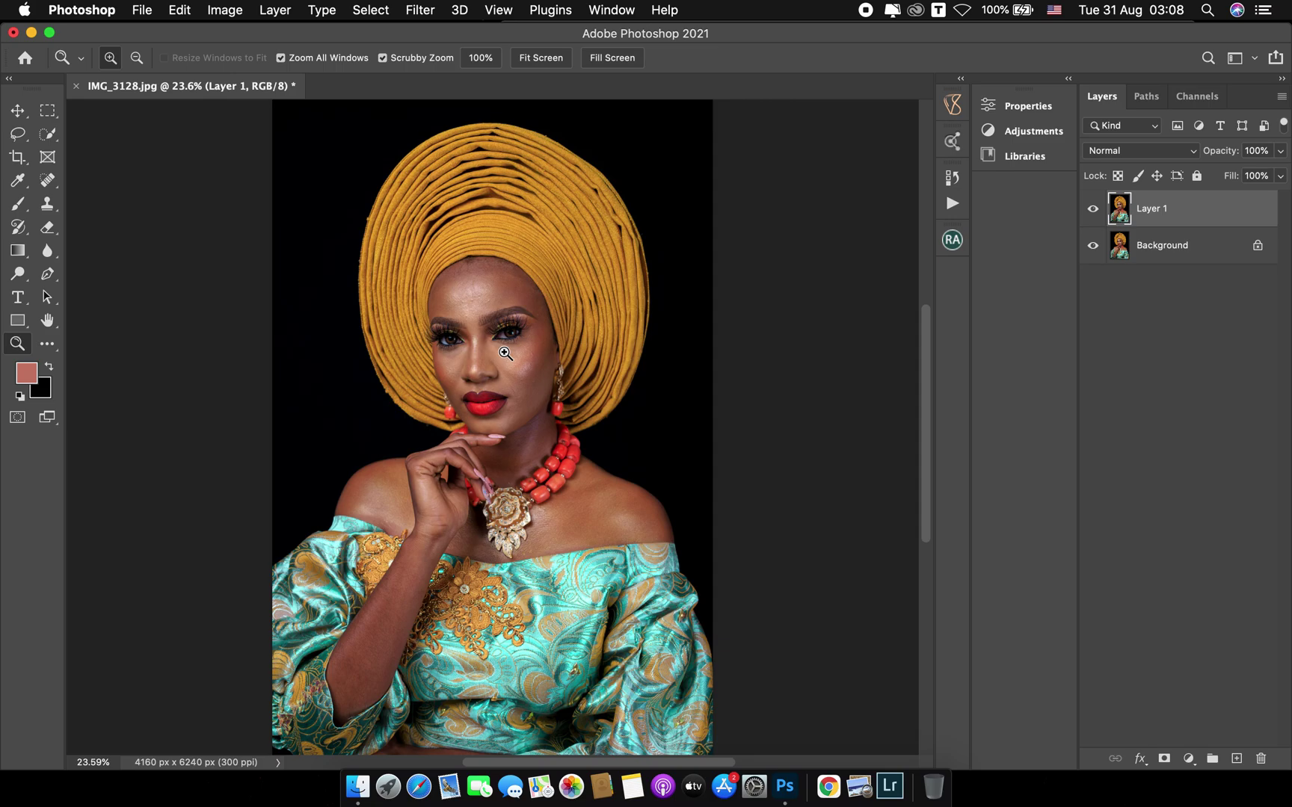
Crop the portrait to a 4:5 ratio, shifting the image down so the whole headwrap stays inside the frame
left_click(506, 353)
left_click(505, 353)
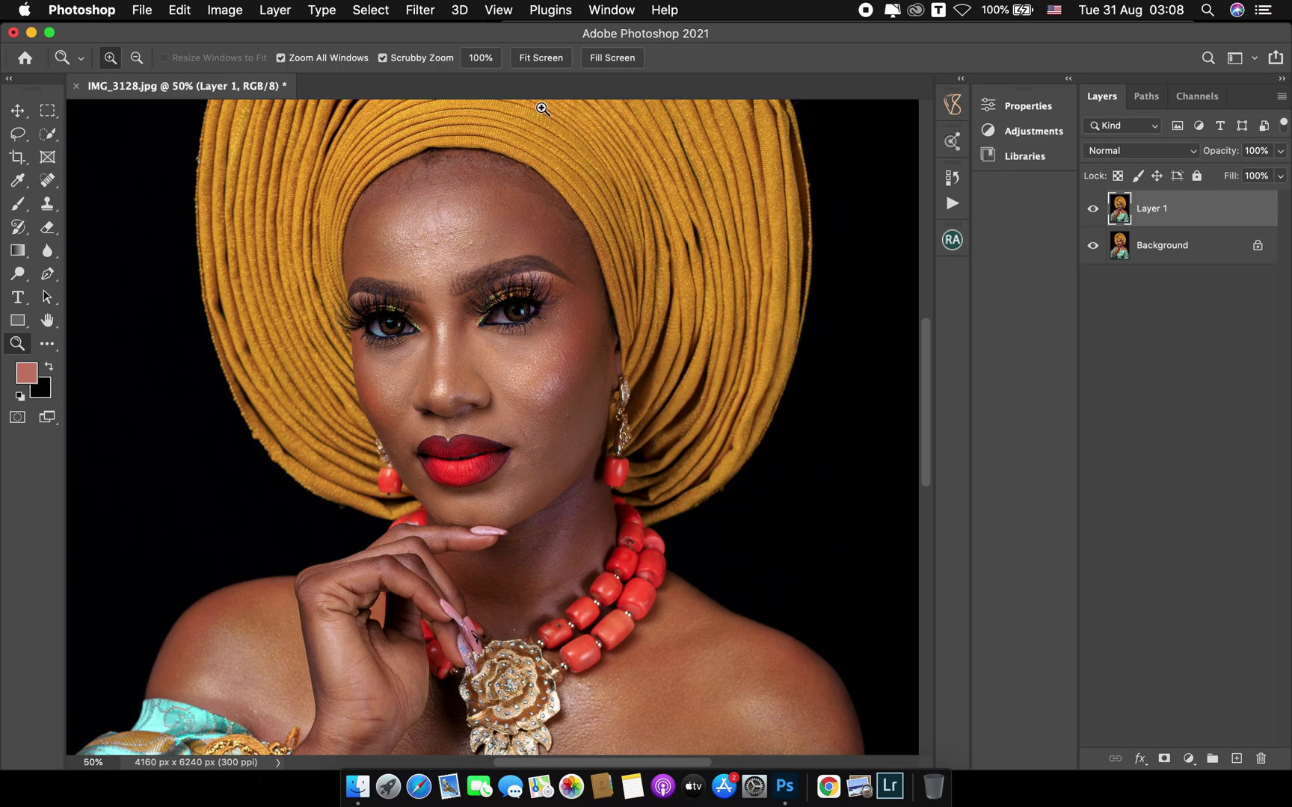
left_click(554, 60)
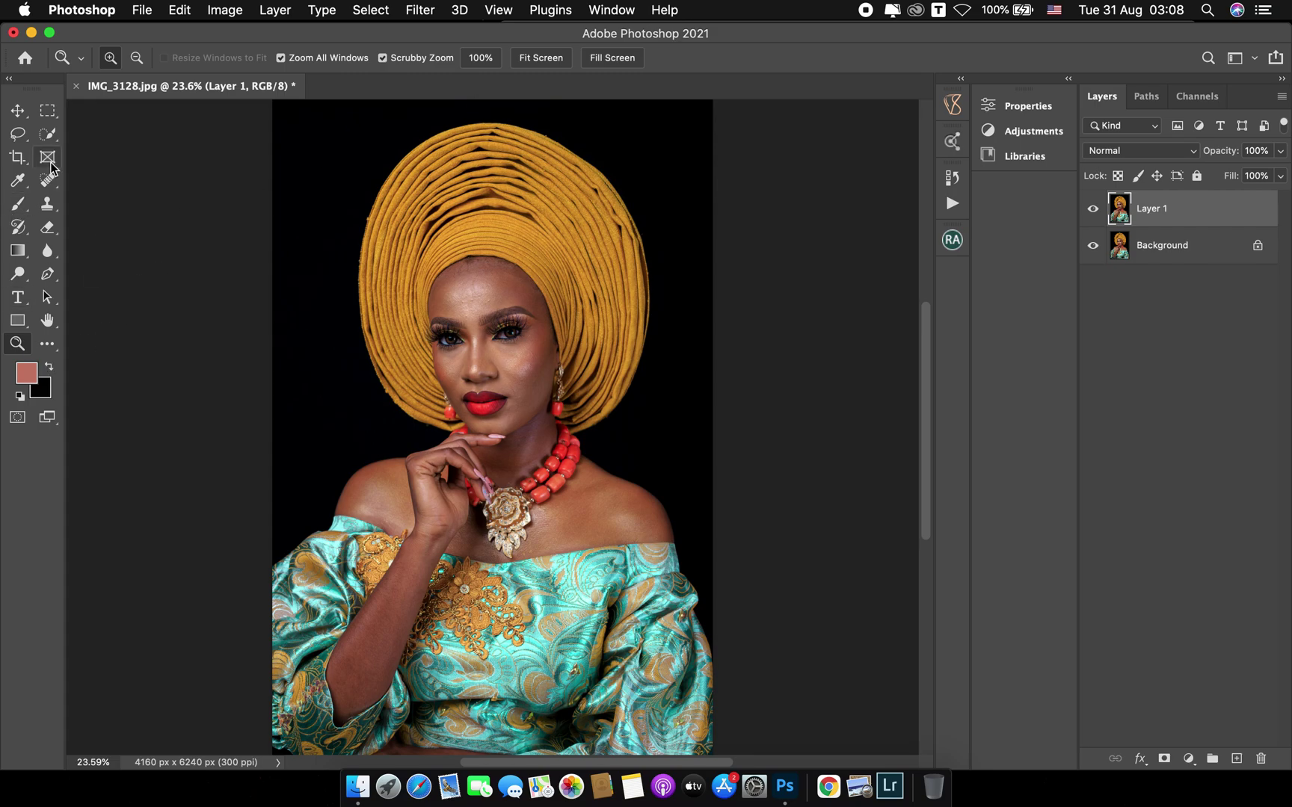
left_click(20, 159)
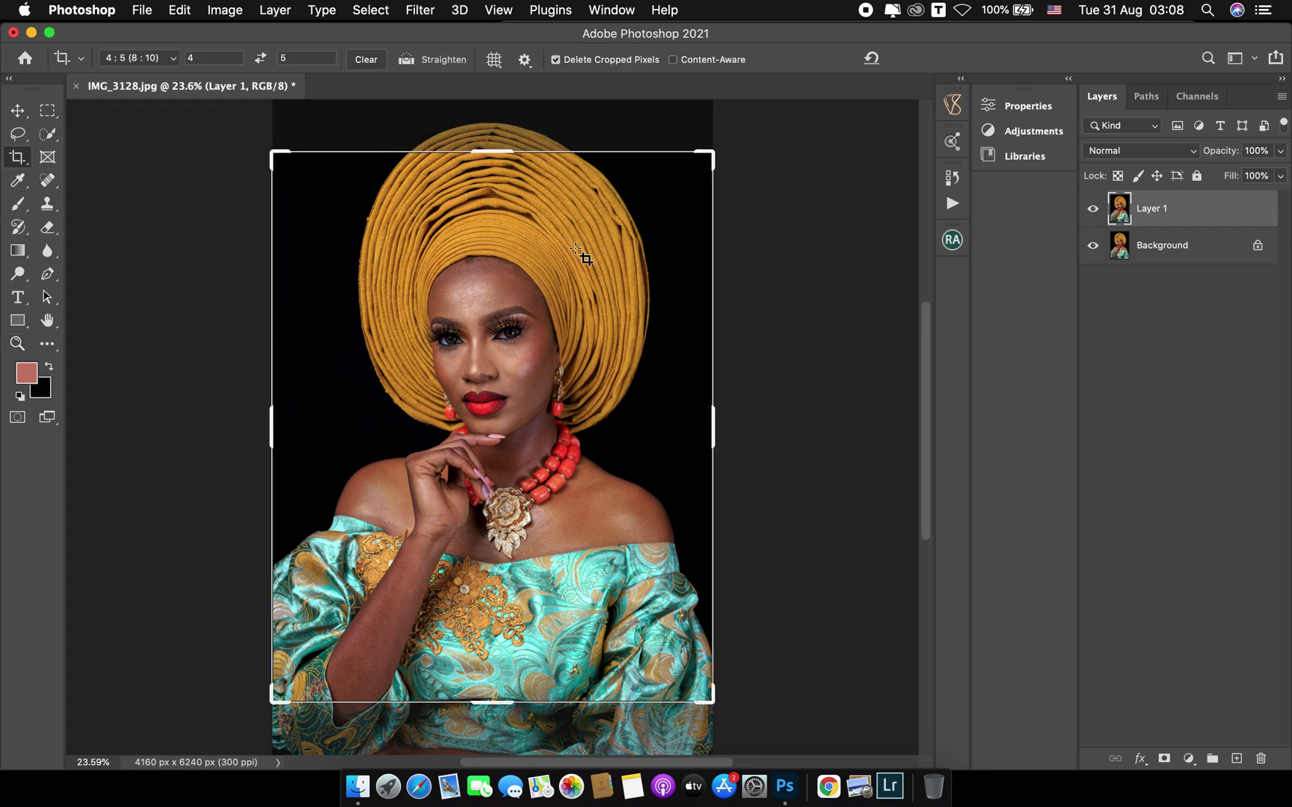
left_click(638, 258)
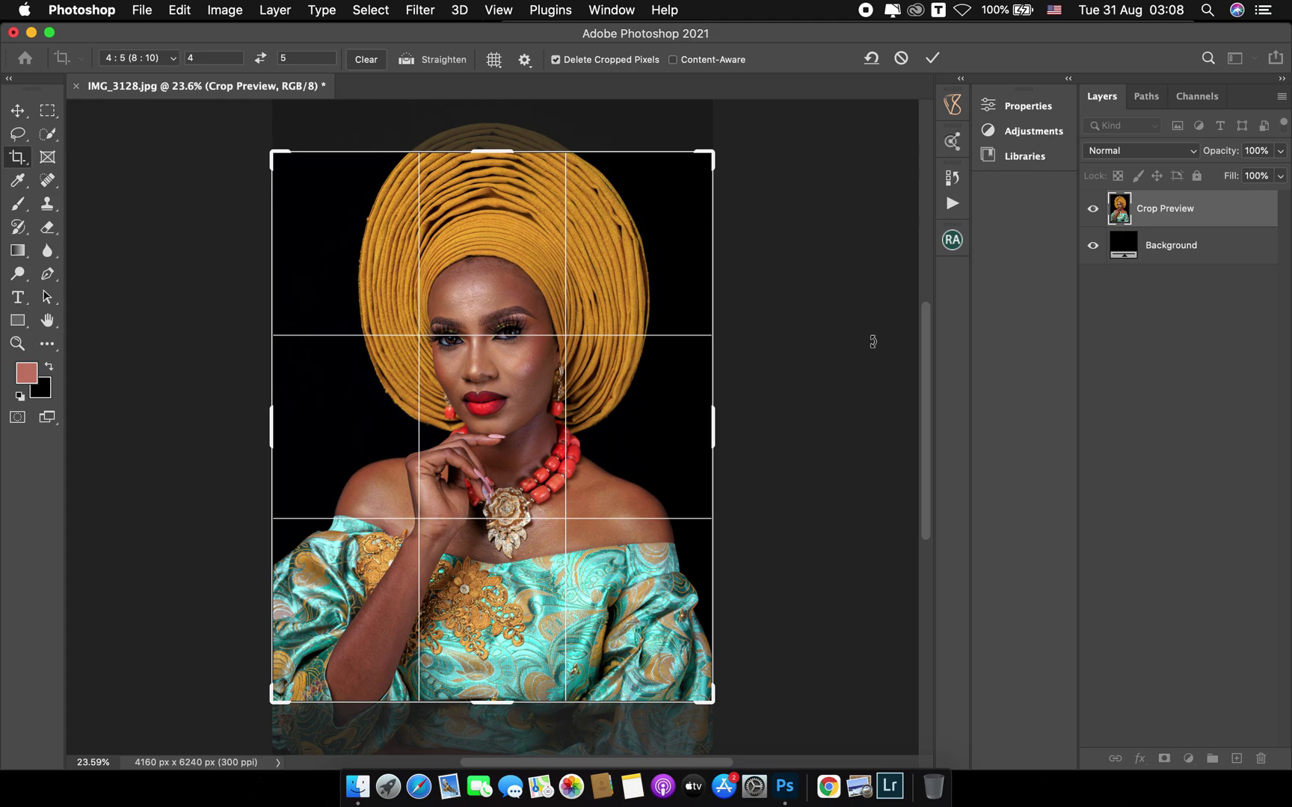
mouse_move(487, 305)
left_mouse_down()
mouse_move(488, 282)
mouse_move(486, 326)
left_mouse_up()
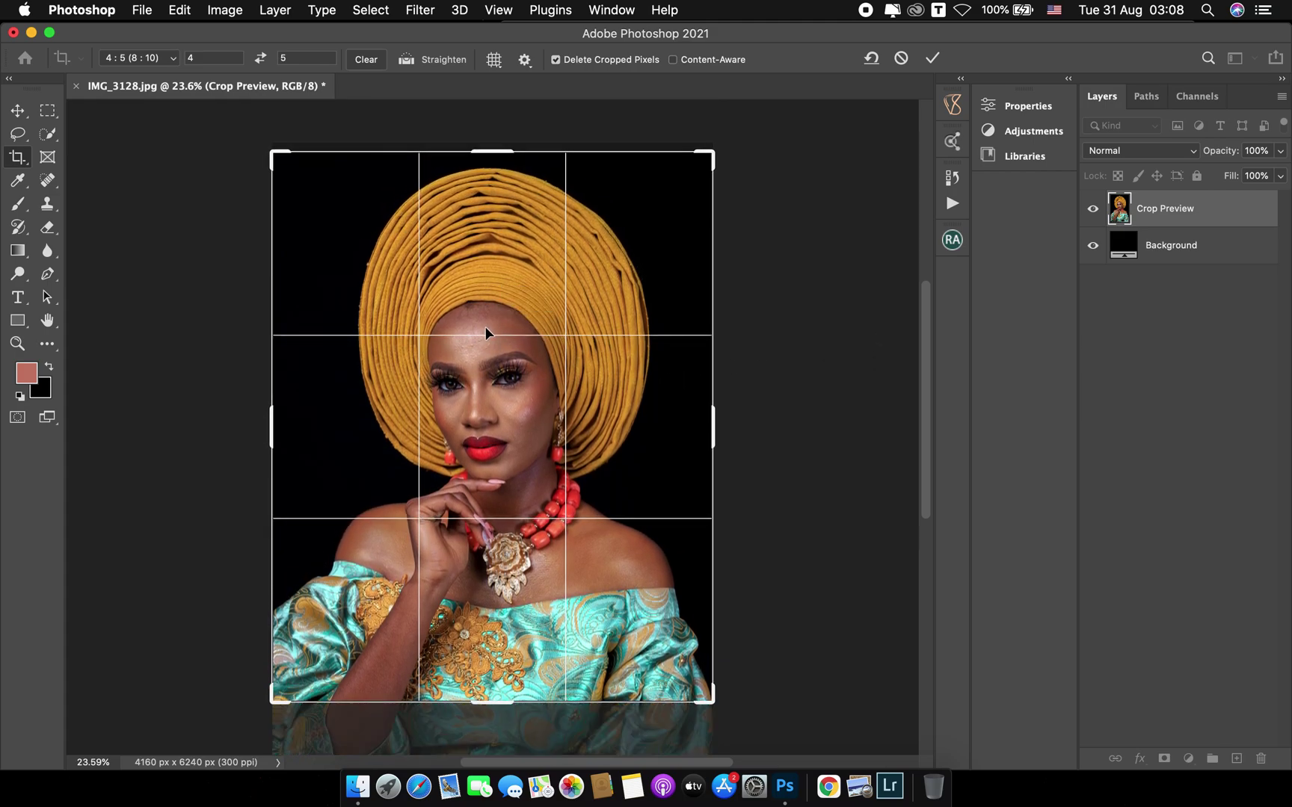
key("Return")
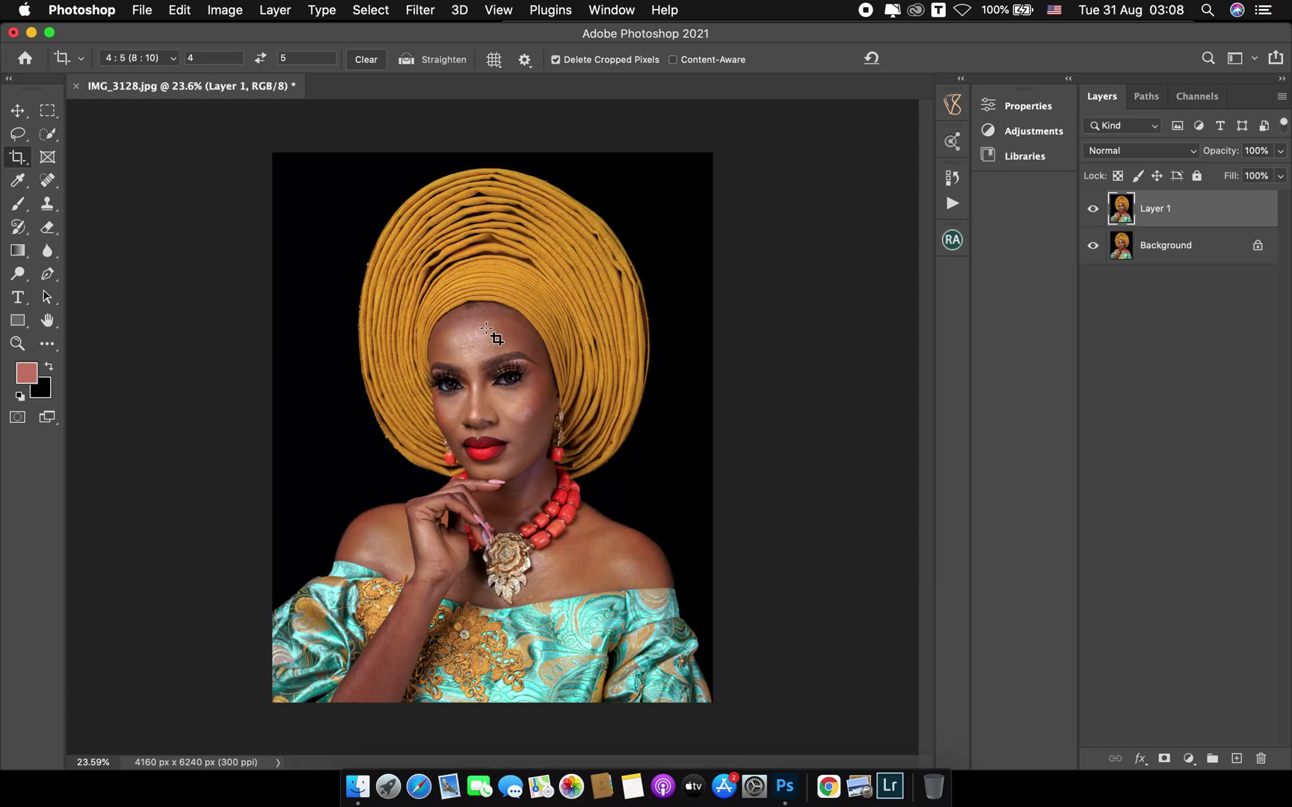
Remove the small bumps across the forehead above the eyebrows with the Spot Healing Brush at size 10 on the duplicate layer
key("z")
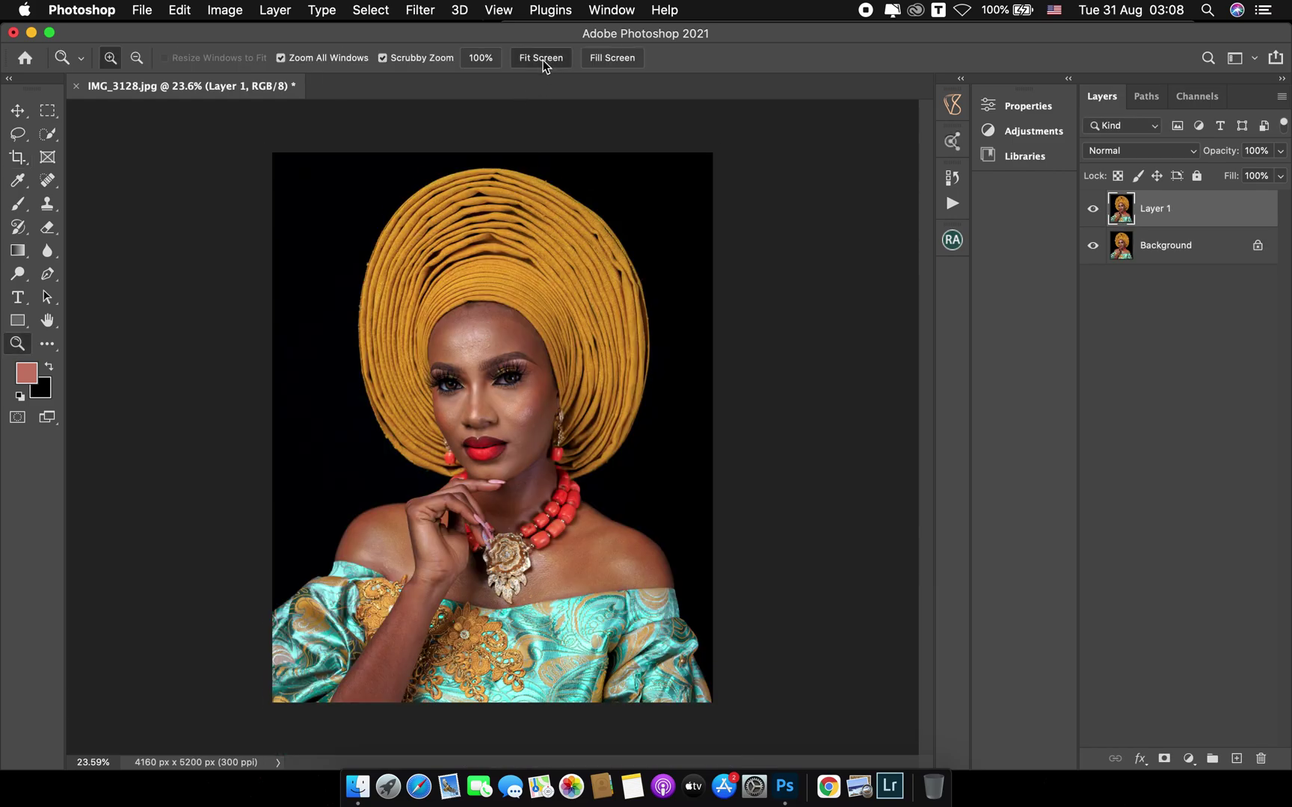
left_click(542, 58)
left_click(469, 338)
left_click(479, 389)
left_click(482, 418)
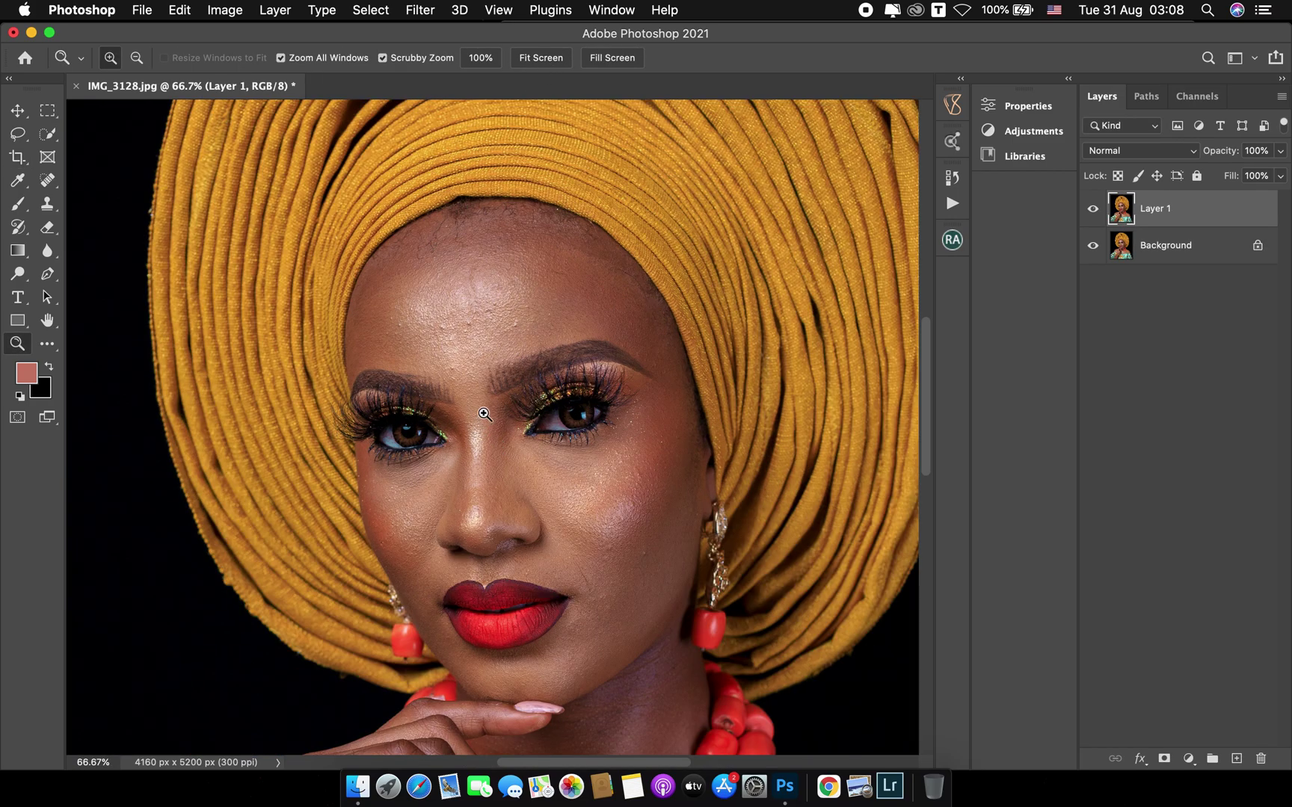
left_click(485, 415)
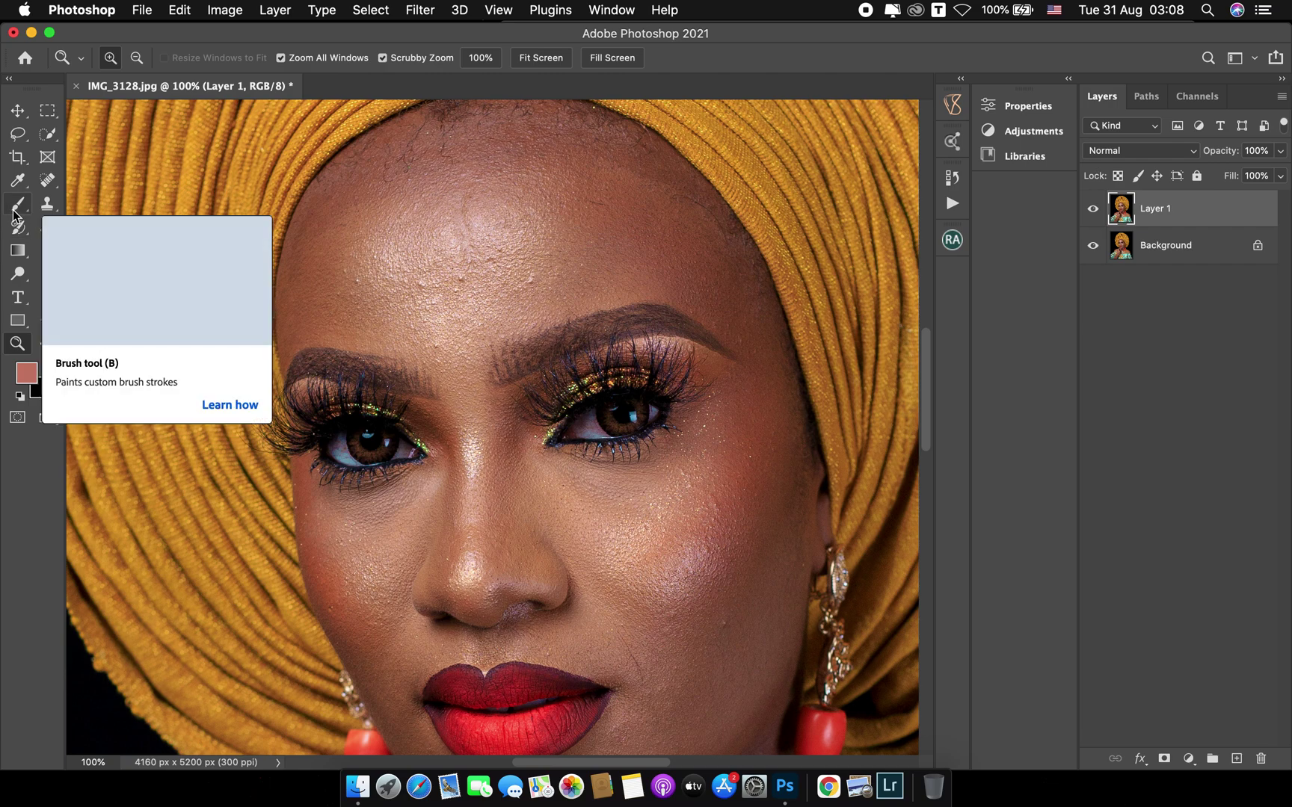
left_click(53, 190)
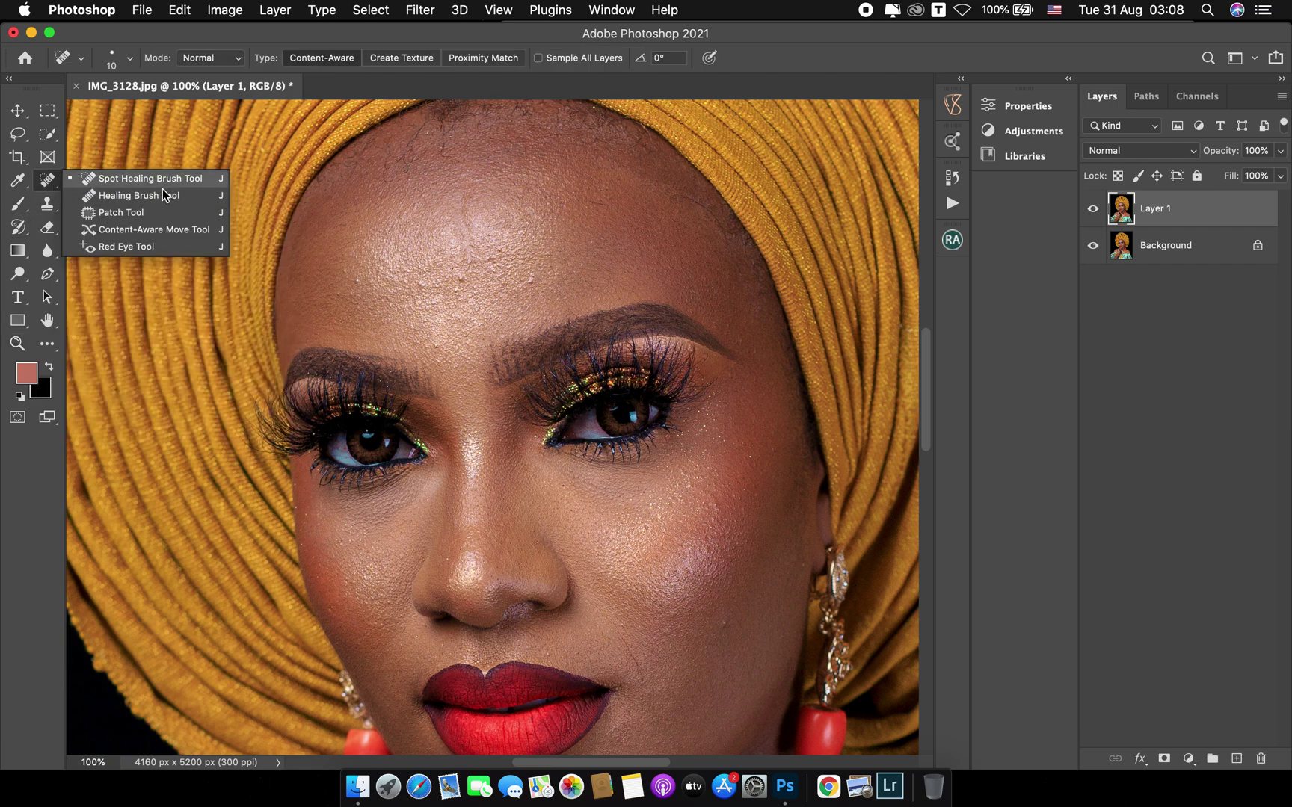
left_click(133, 178)
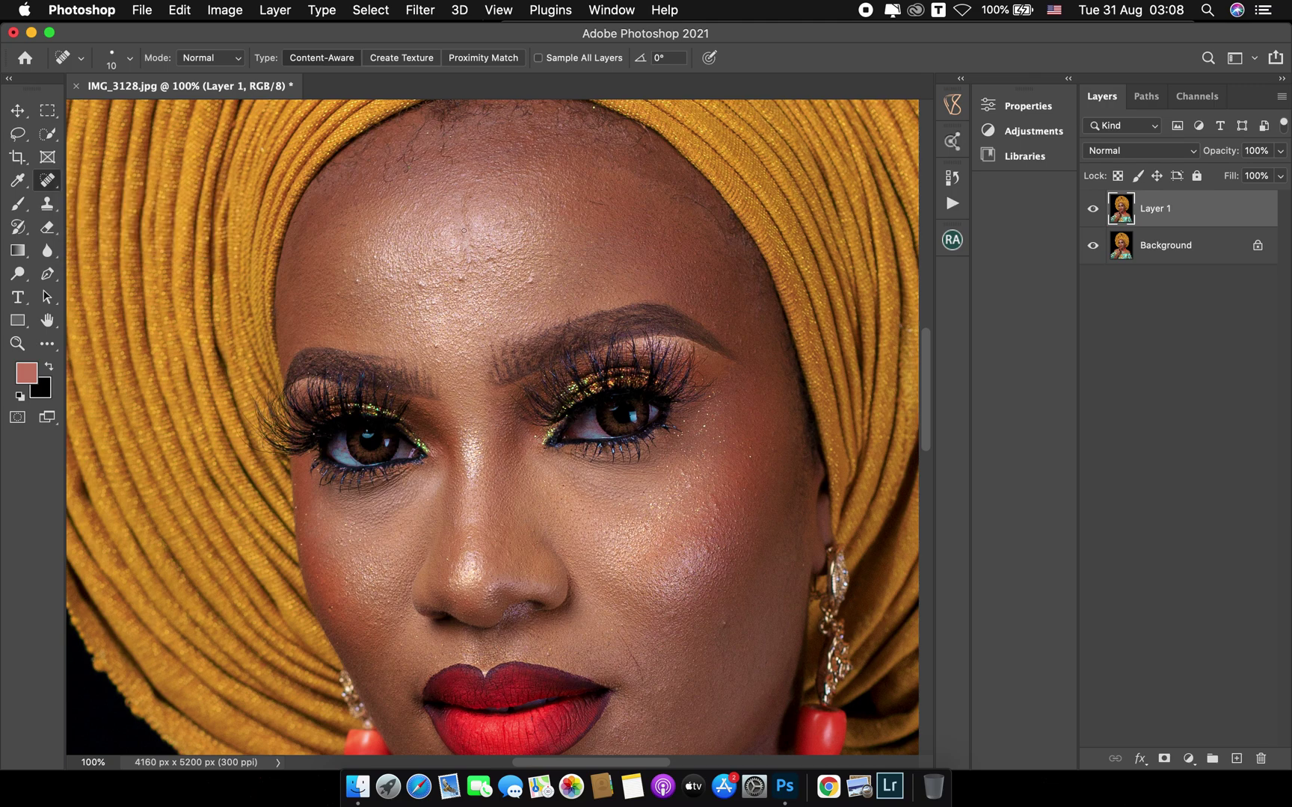
right_click(51, 188)
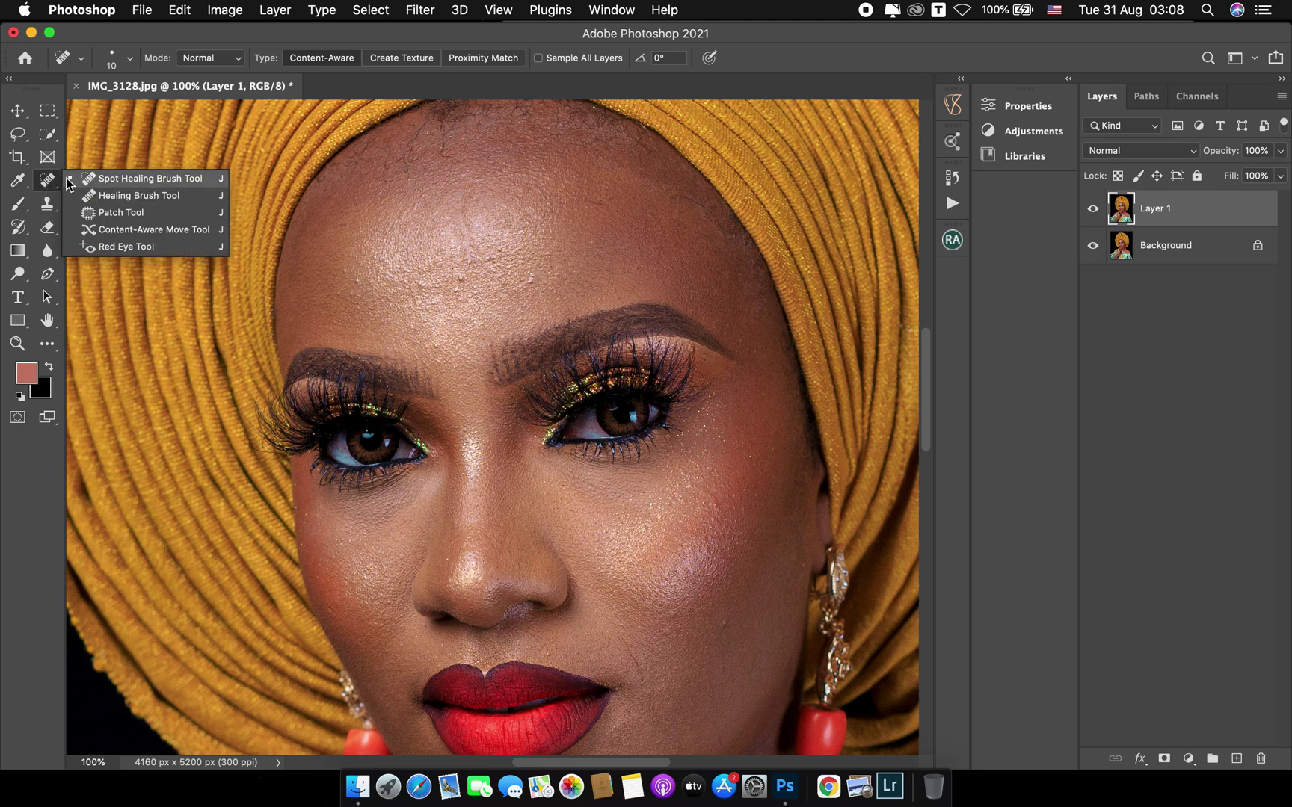
left_click(148, 178)
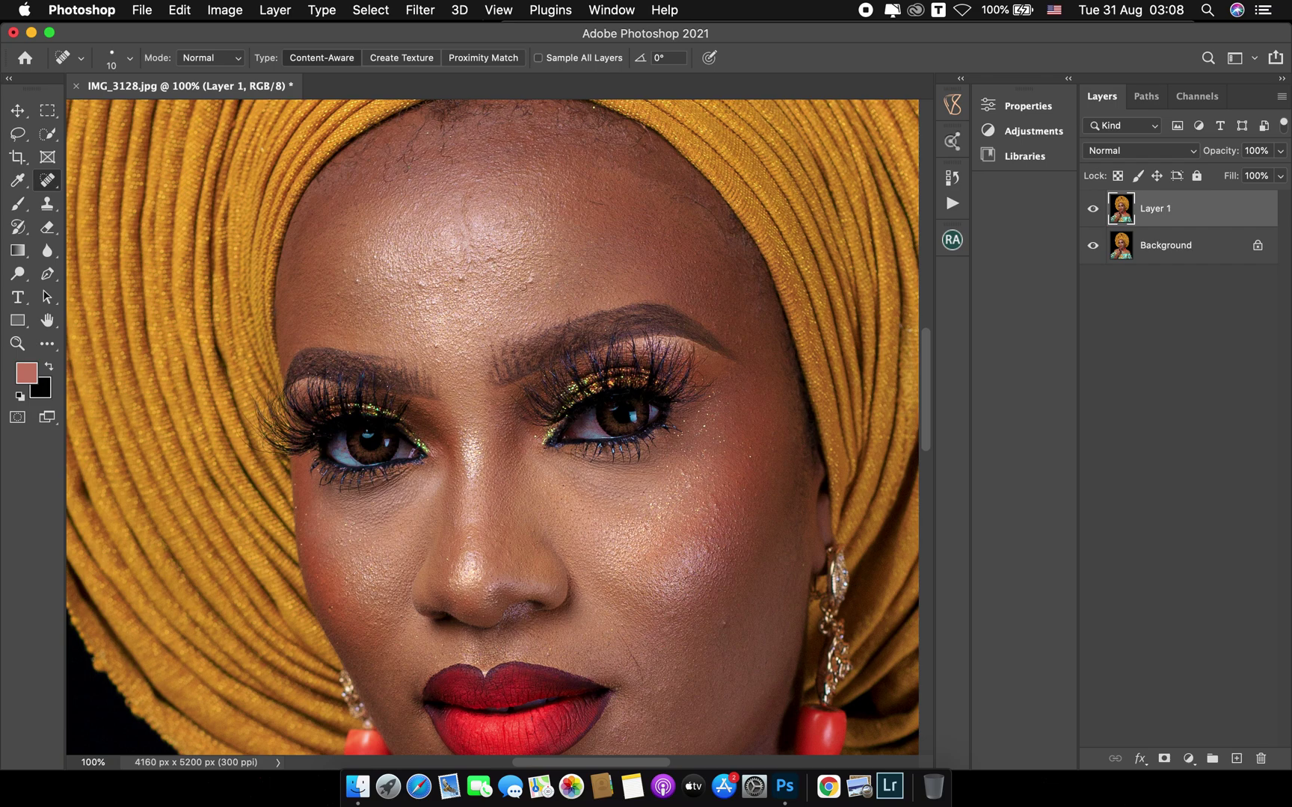
left_click(530, 283)
left_click(491, 264)
left_click(421, 285)
left_click(355, 285)
left_click_drag(334, 298, 362, 298)
Heal the fine line running down the cheek beside the mouth with a smaller Spot Healing Brush
scroll(692, 548, "down", 5)
scroll(692, 548, "right", 3)
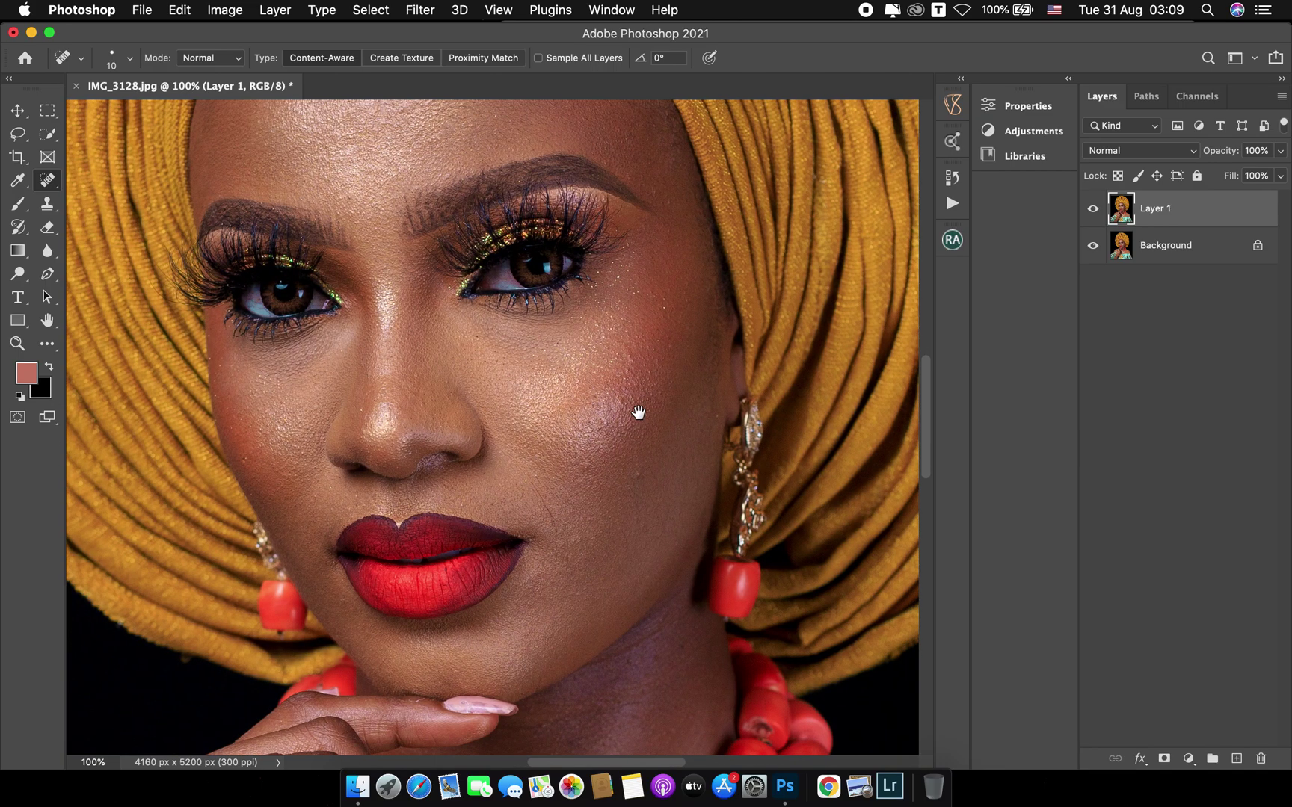
key("bracketright")
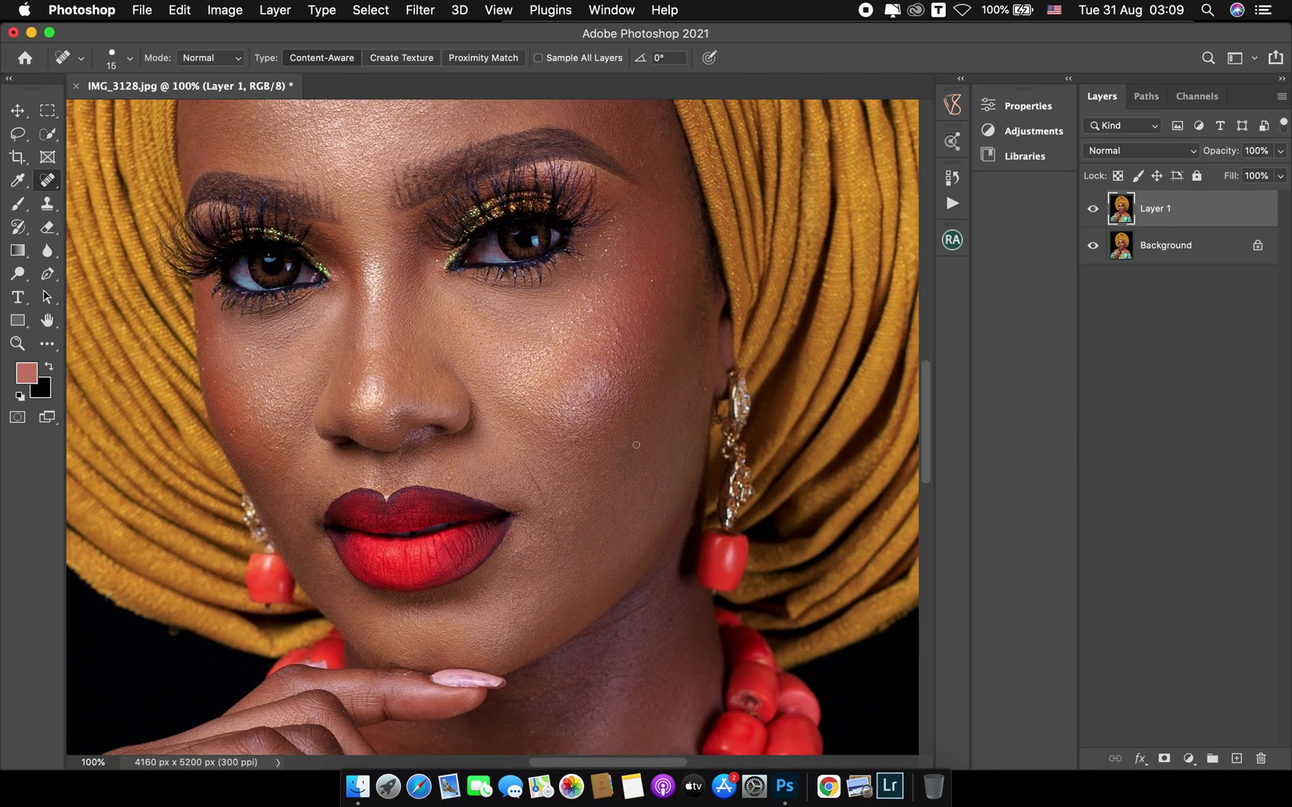
key("bracketleft")
key("bracketleft")
mouse_move(519, 456)
left_mouse_down()
mouse_move(544, 498)
mouse_move(543, 545)
left_mouse_up()
Enlarge the healing brush to size 15 and remove the specks on the highlighted cheek below the eye
key("bracketright")
left_click(575, 441)
left_click_drag(607, 361, 607, 377)
left_click(619, 335)
key("bracketright")
left_click_drag(610, 376, 610, 354)
left_click(617, 327)
left_click(611, 319)
Heal the thin vein-like mark in the middle of the forehead and enlarge the healing brush
scroll(426, 229, "up", 10)
scroll(426, 229, "left", 5)
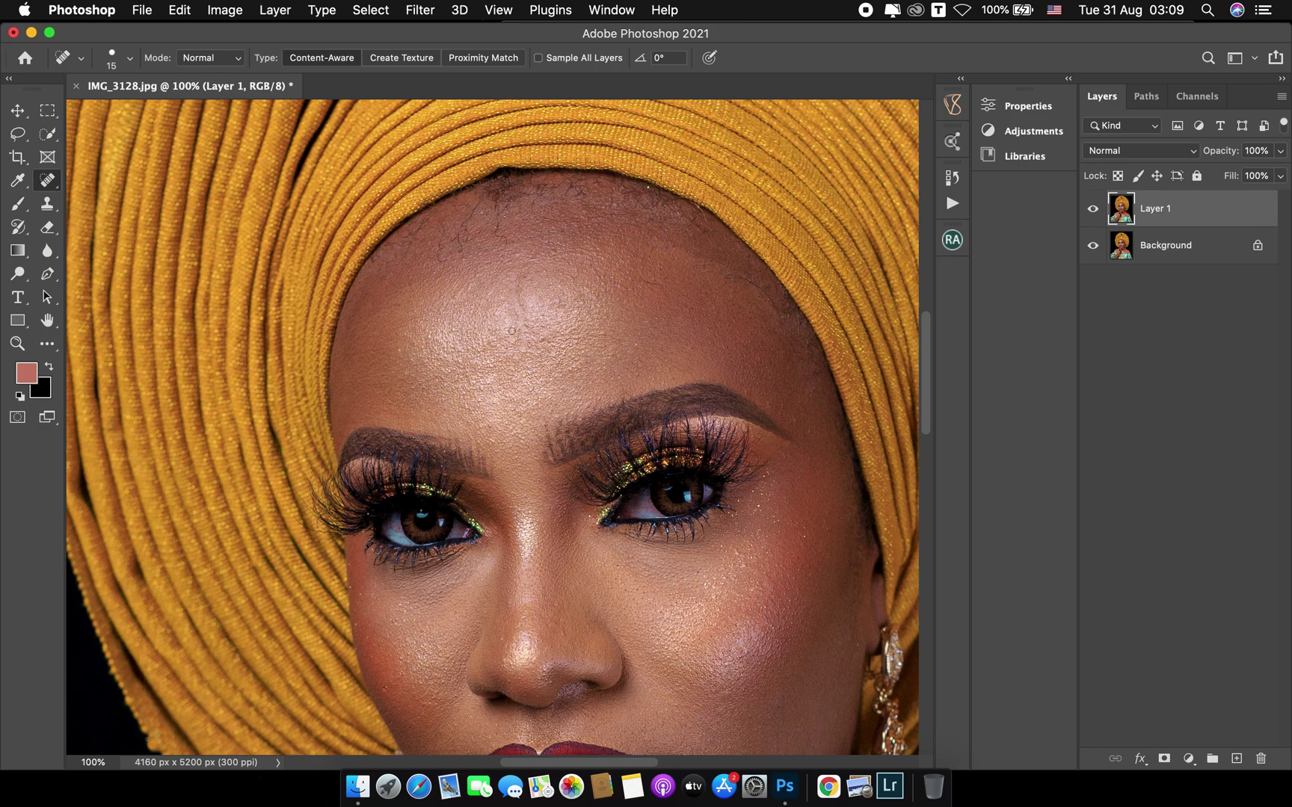
mouse_move(522, 314)
left_mouse_down()
mouse_move(523, 269)
mouse_move(516, 295)
left_mouse_up()
key("bracketright")
key("bracketright")
key("bracketright")
key("bracketright")
Run the Beauty Retouch 8-bit frequency separation with a Gaussian Blur radius of 3.5 pixels
key("z")
left_click_drag(598, 329, 576, 340)
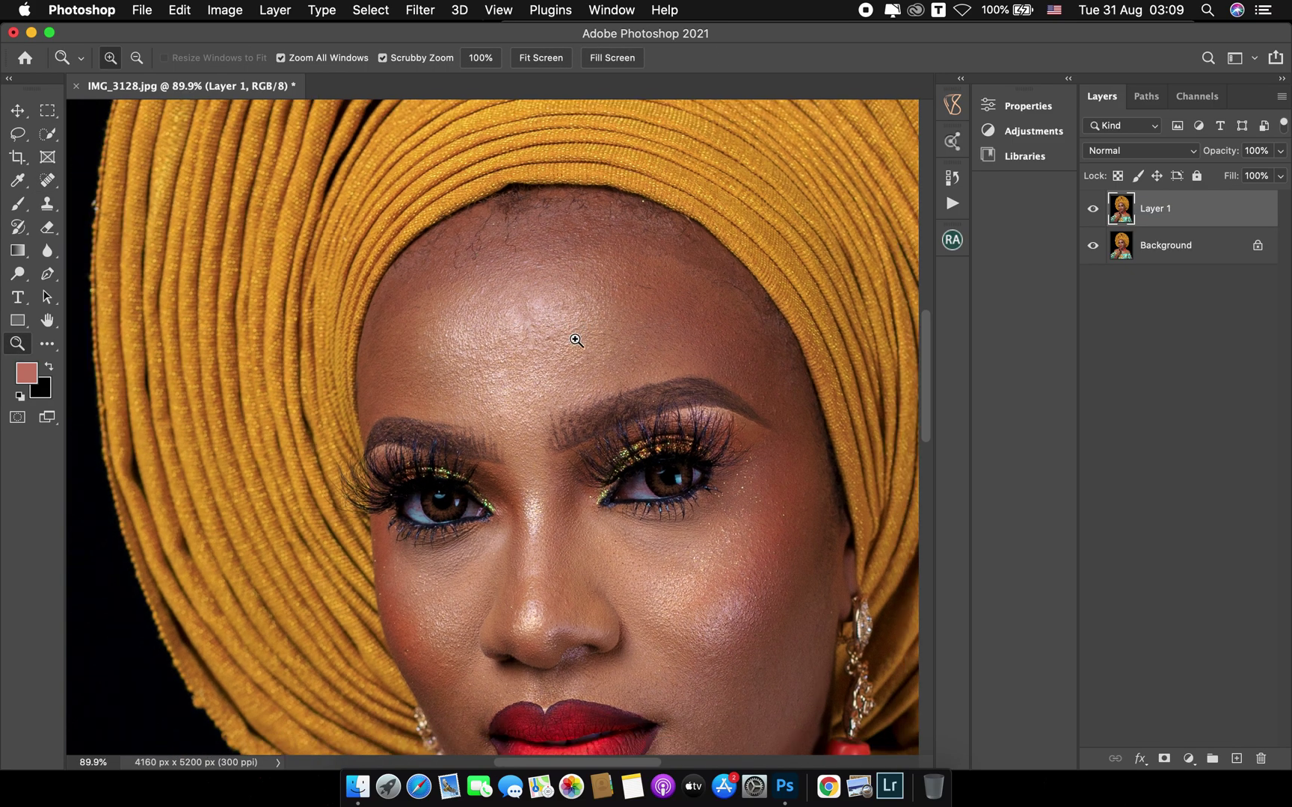
left_click_drag(667, 603, 596, 410)
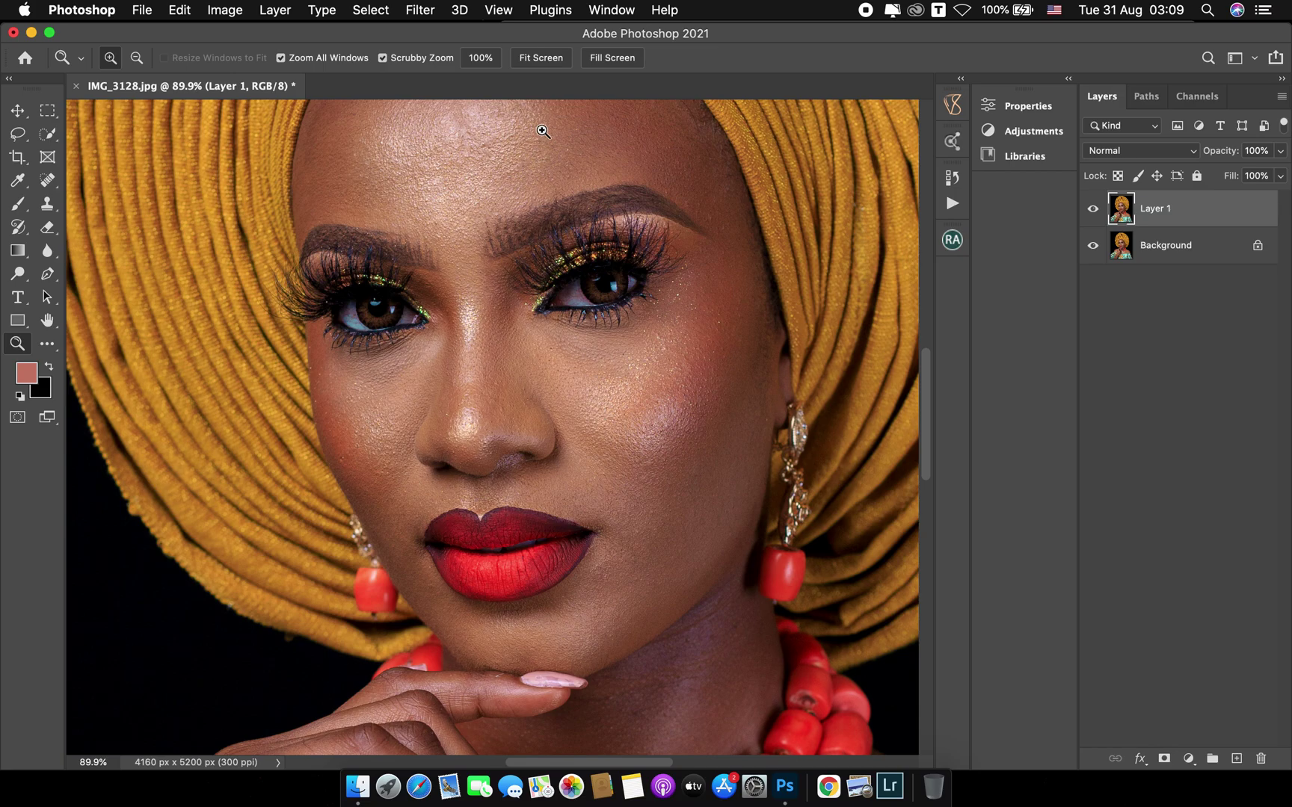
left_click(550, 60)
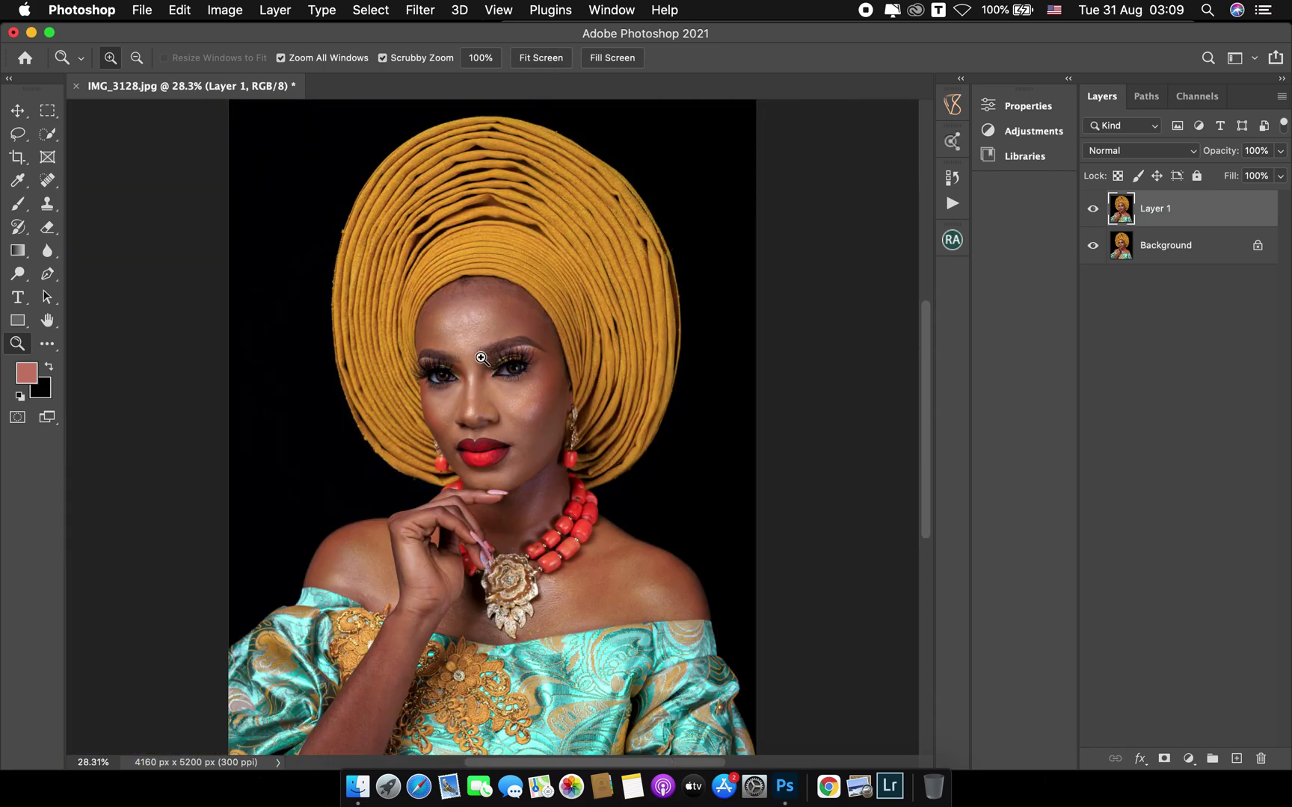
left_click(952, 241)
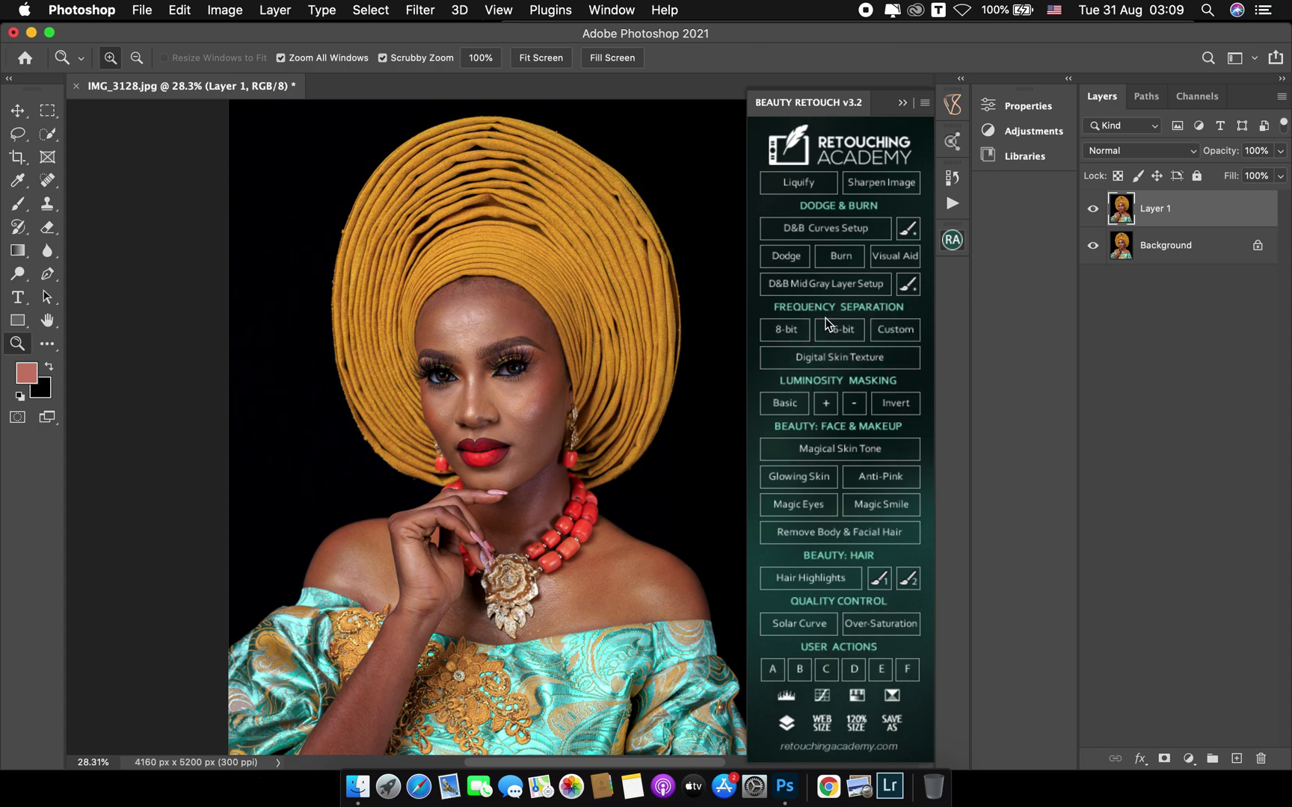
left_click(774, 331)
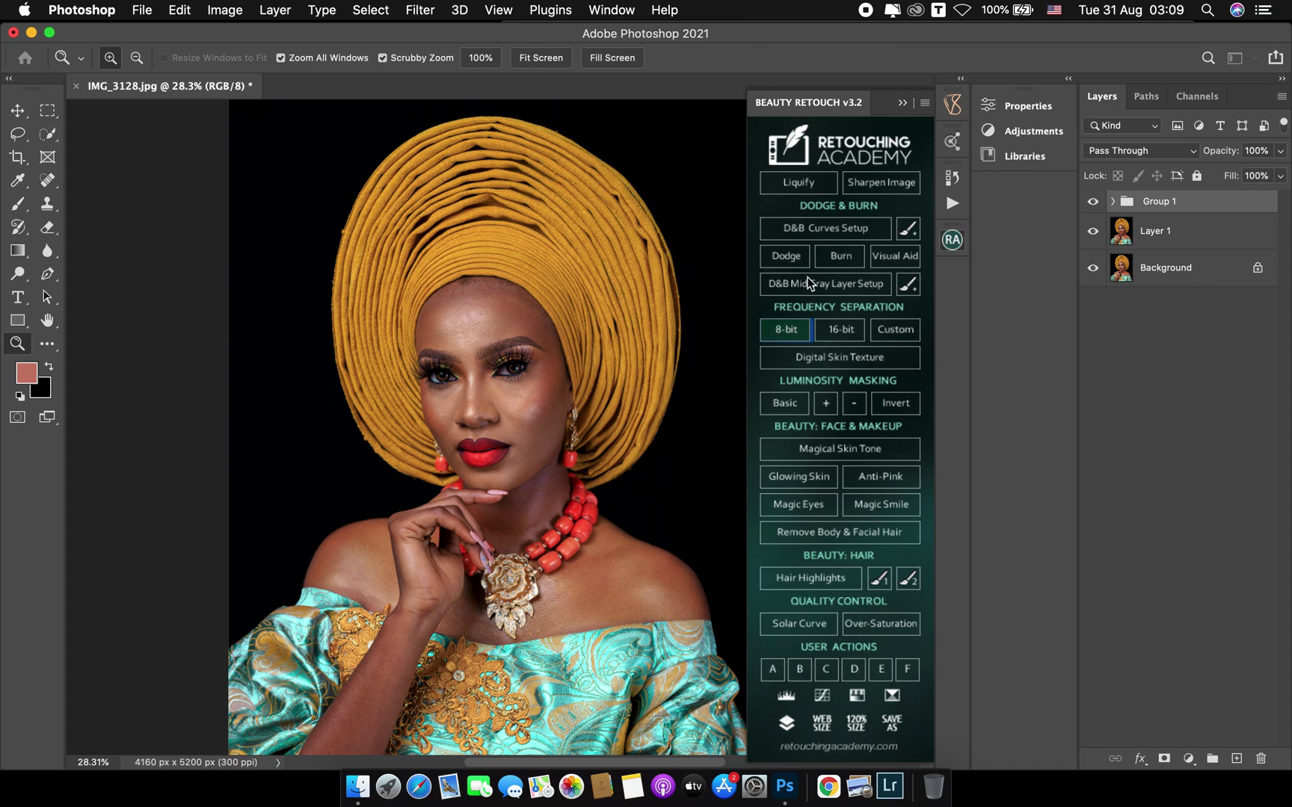
type("3")
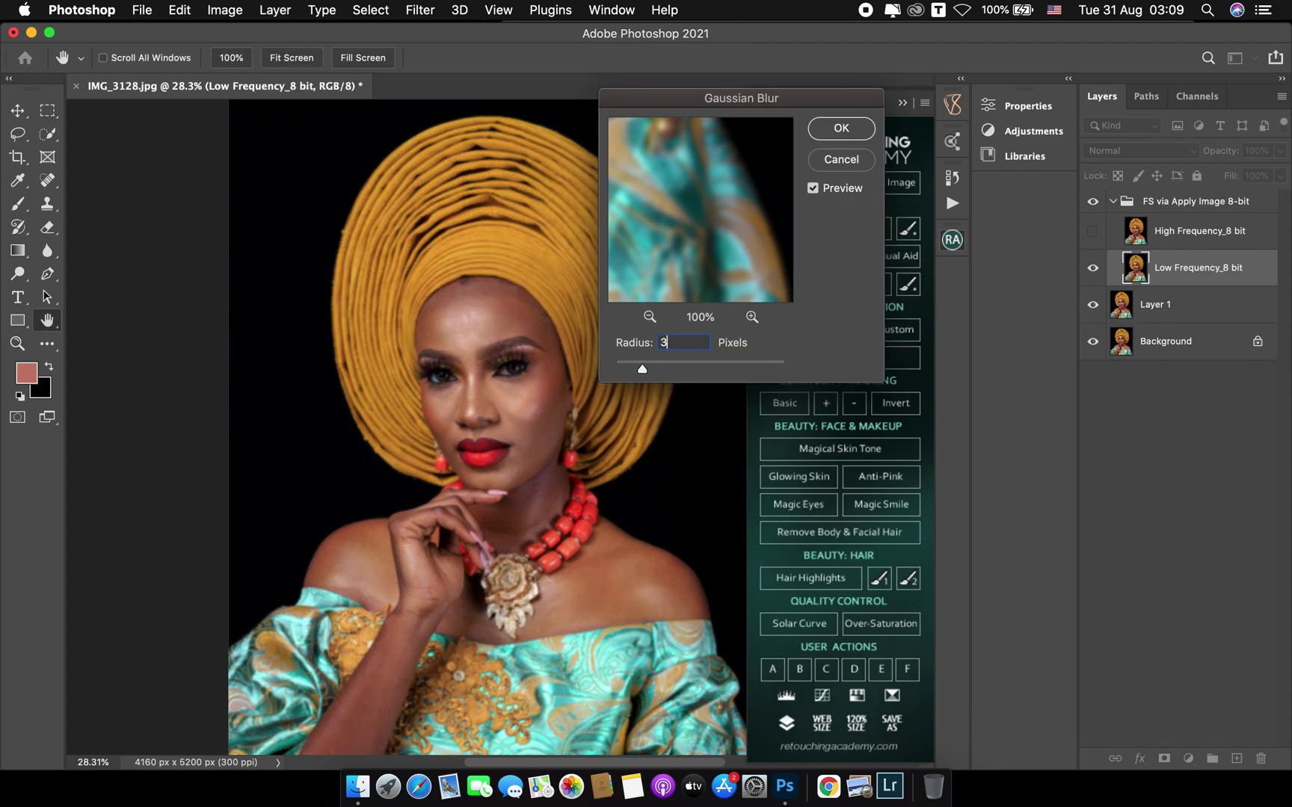
type(".5")
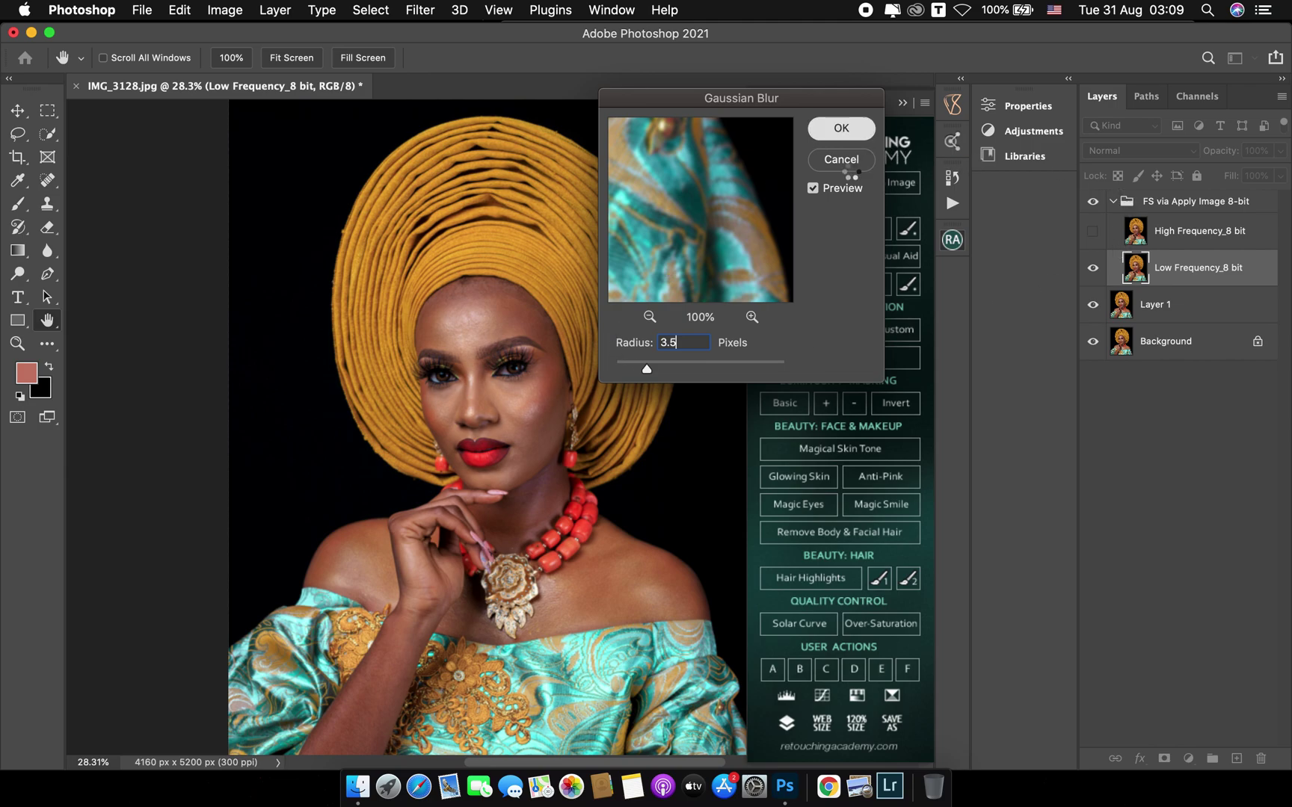
key("Return")
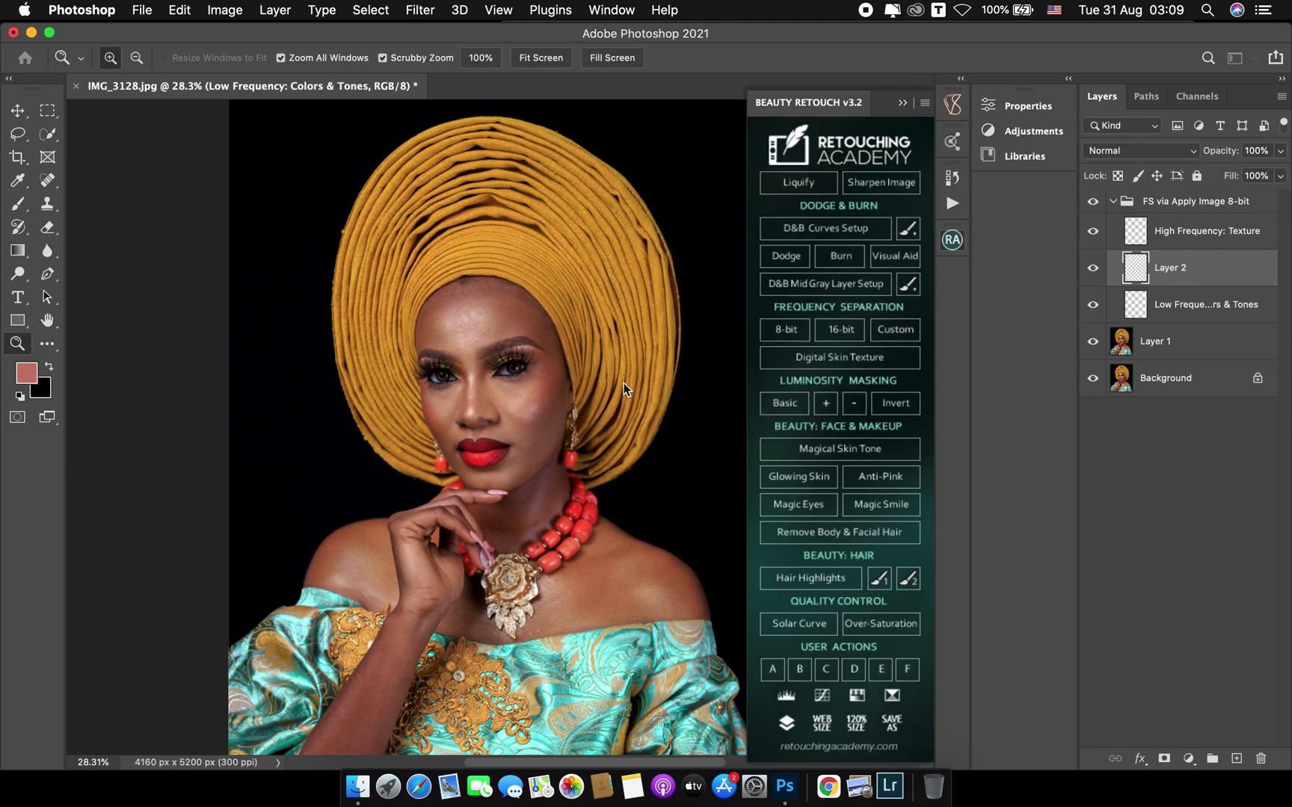
Add a Black & White adjustment layer above the High Frequency: Texture layer with Reds at 1, and collapse the open panels
left_click(460, 354)
left_click_drag(514, 470, 489, 419)
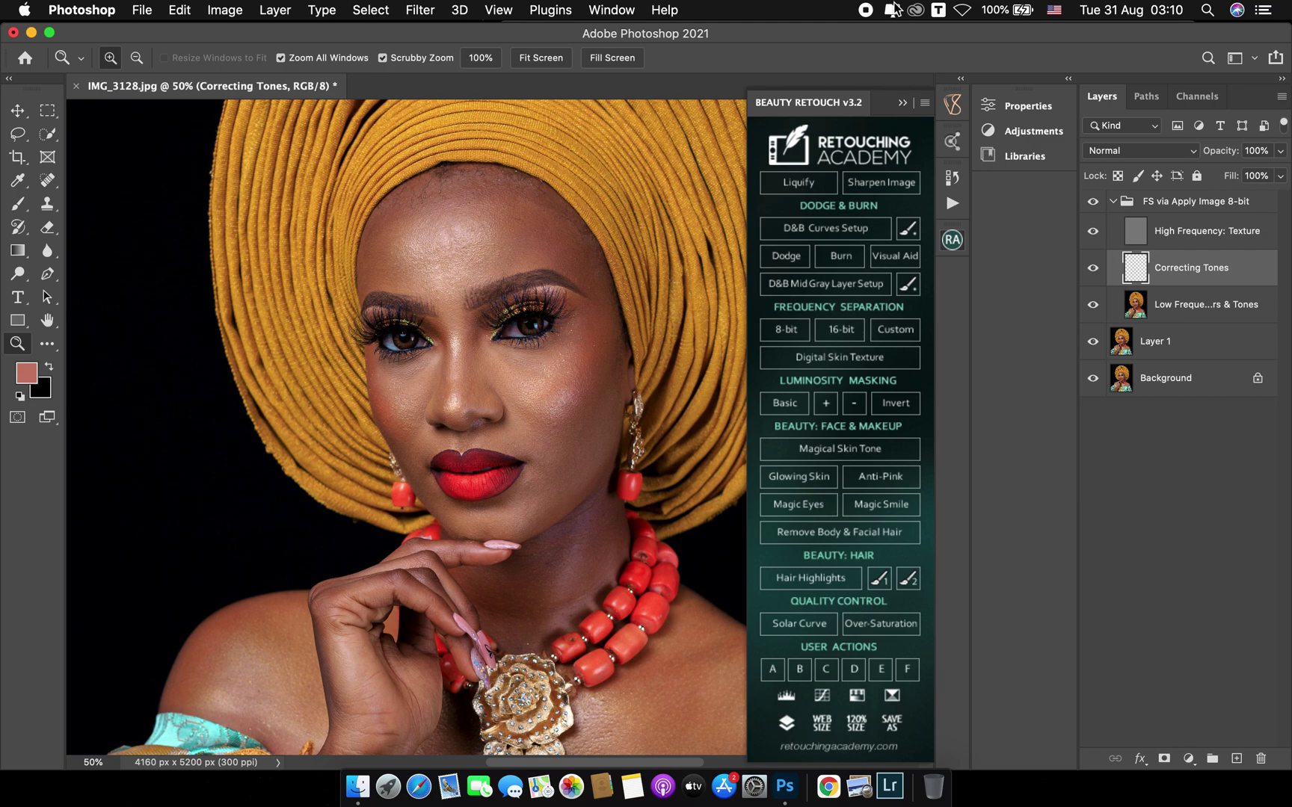
left_click(1025, 131)
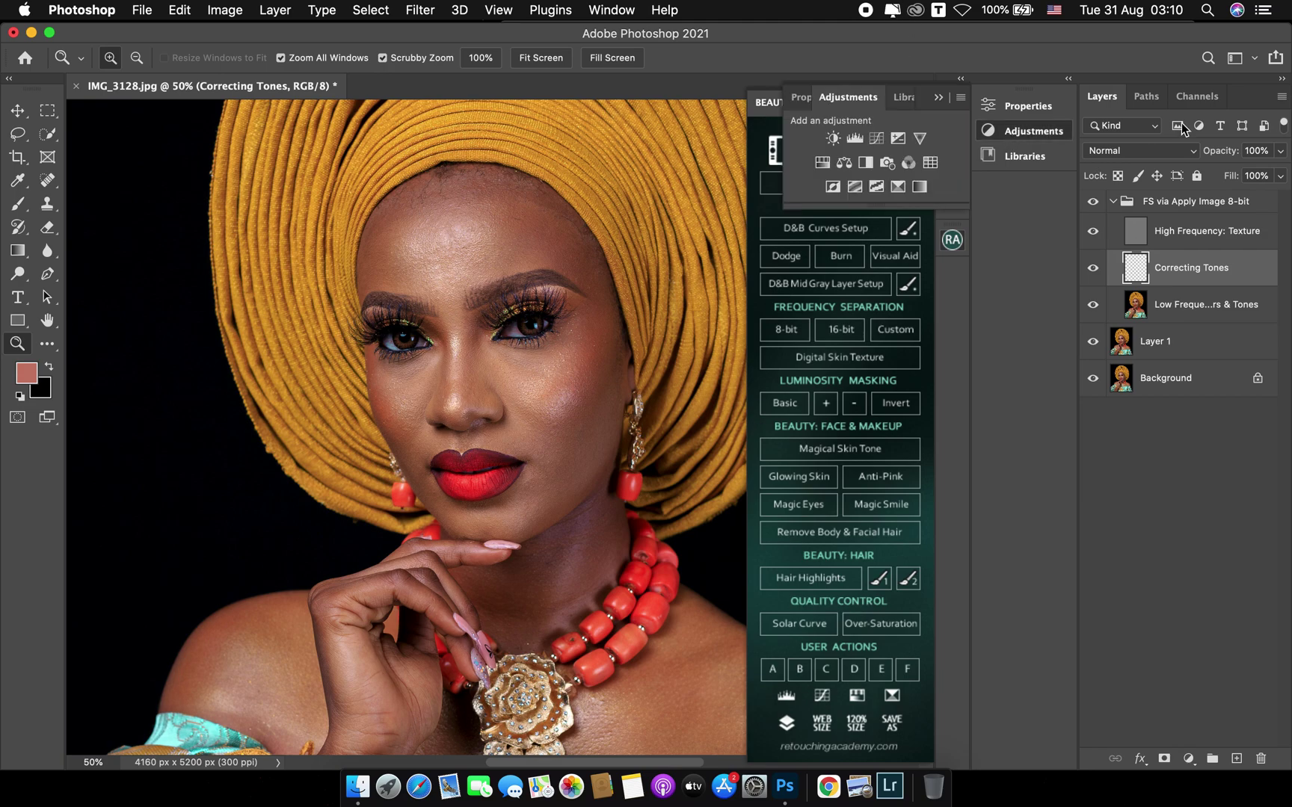
left_click(1224, 230)
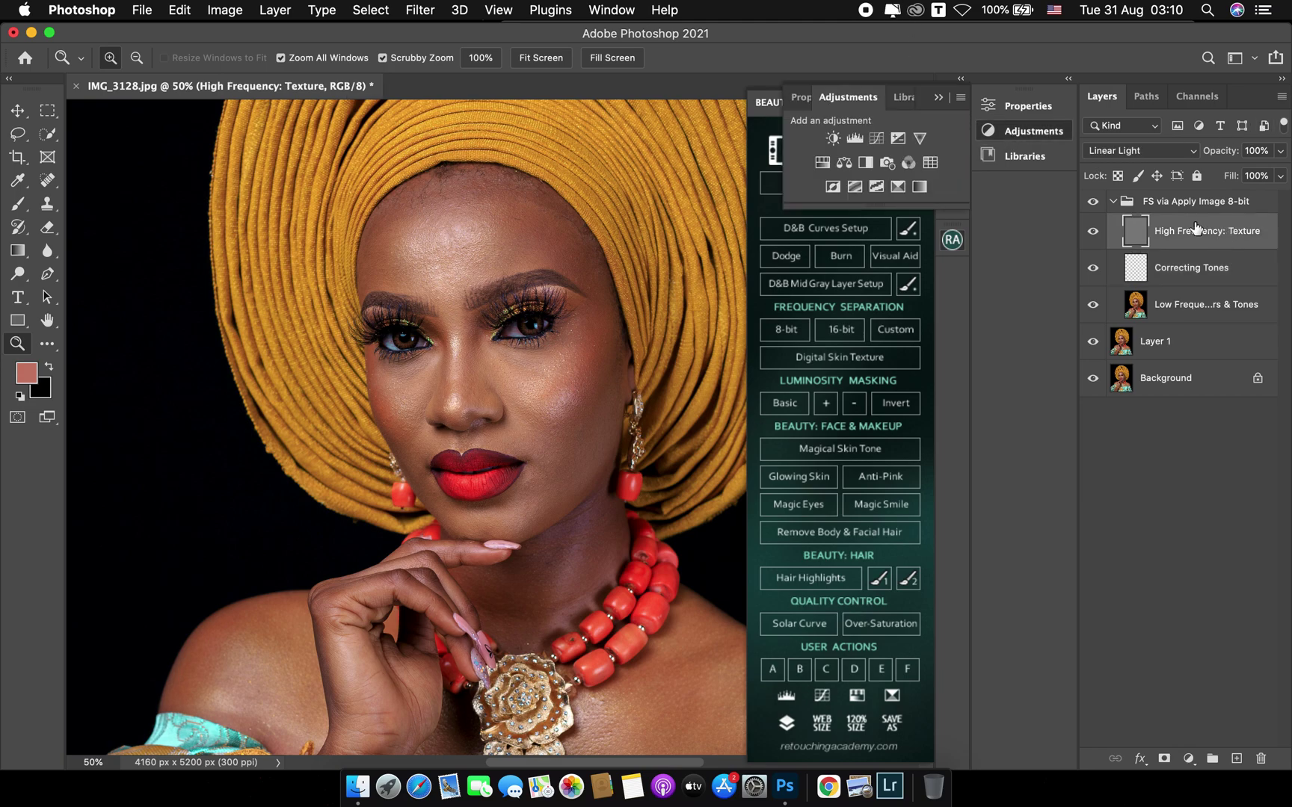
left_click(865, 163)
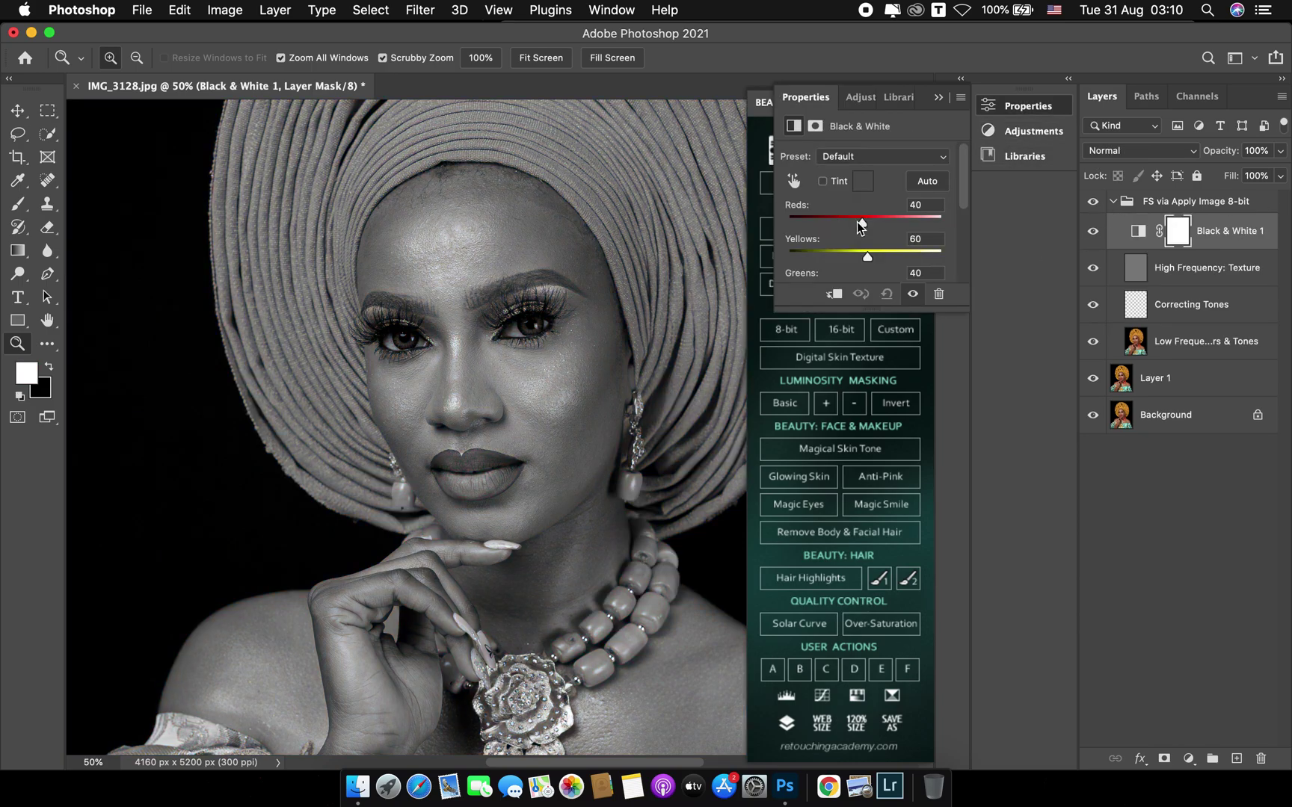
left_click_drag(863, 224, 853, 230)
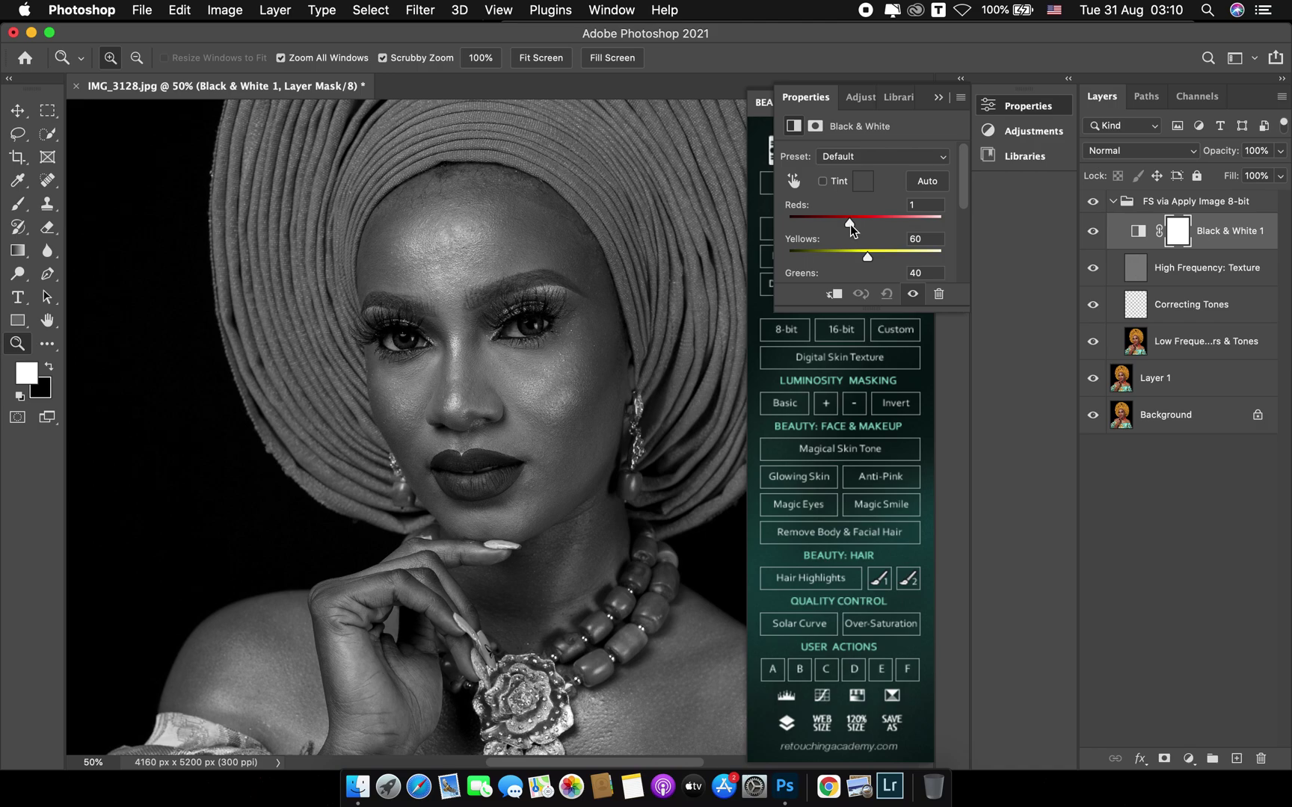
left_click(939, 98)
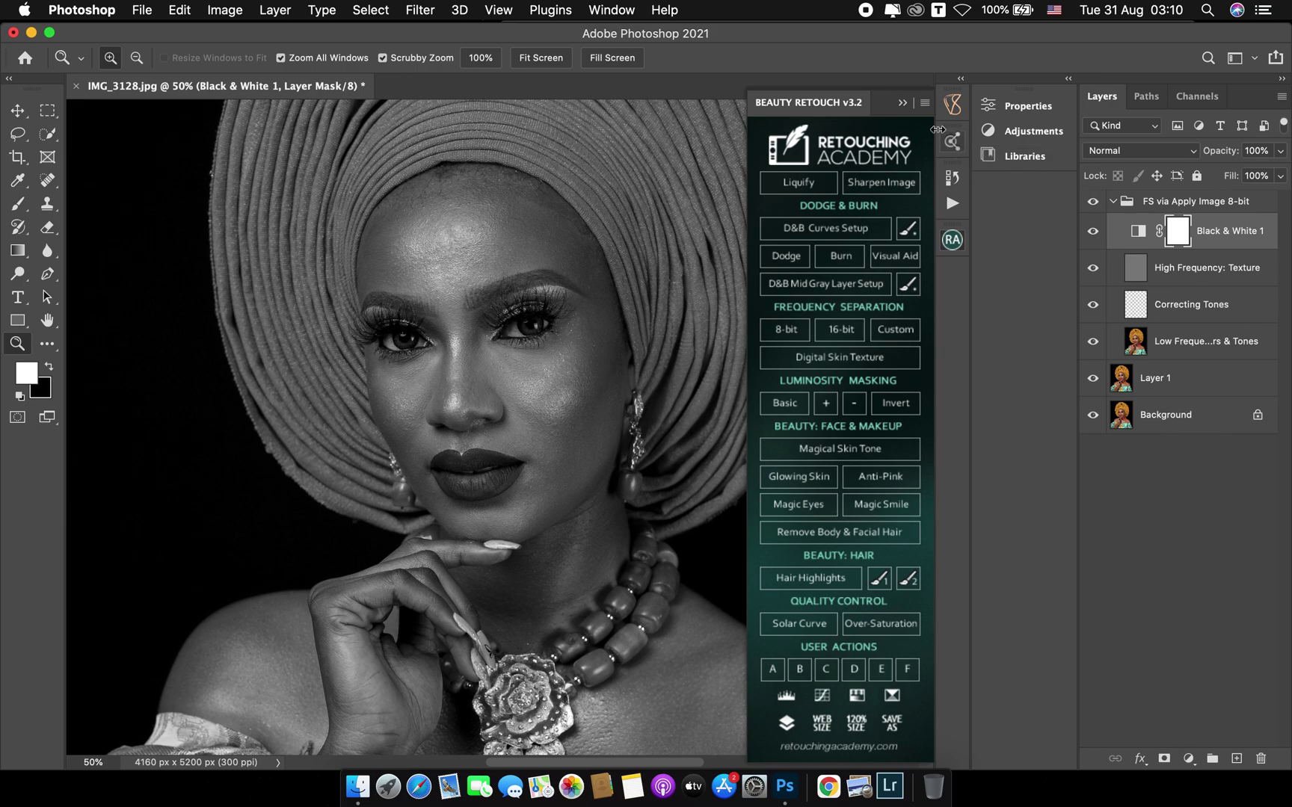
left_click(902, 103)
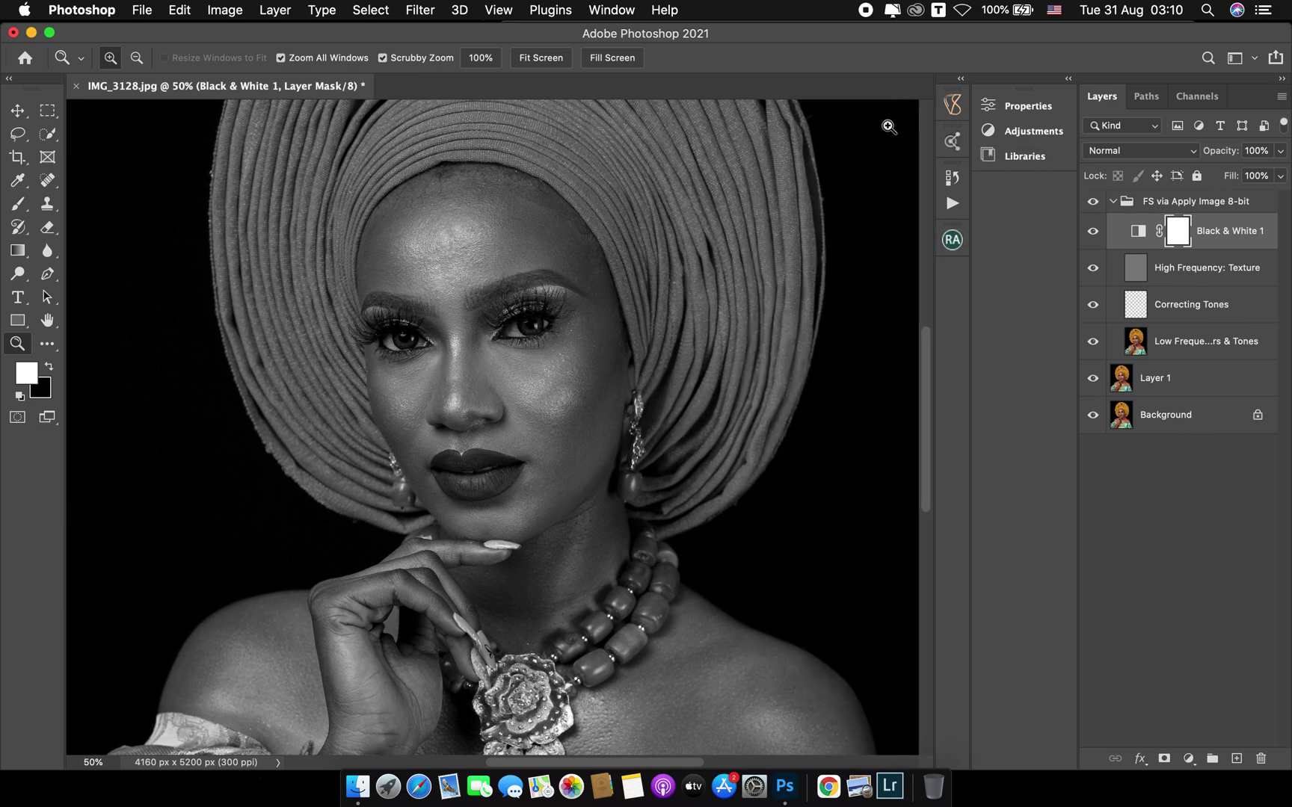
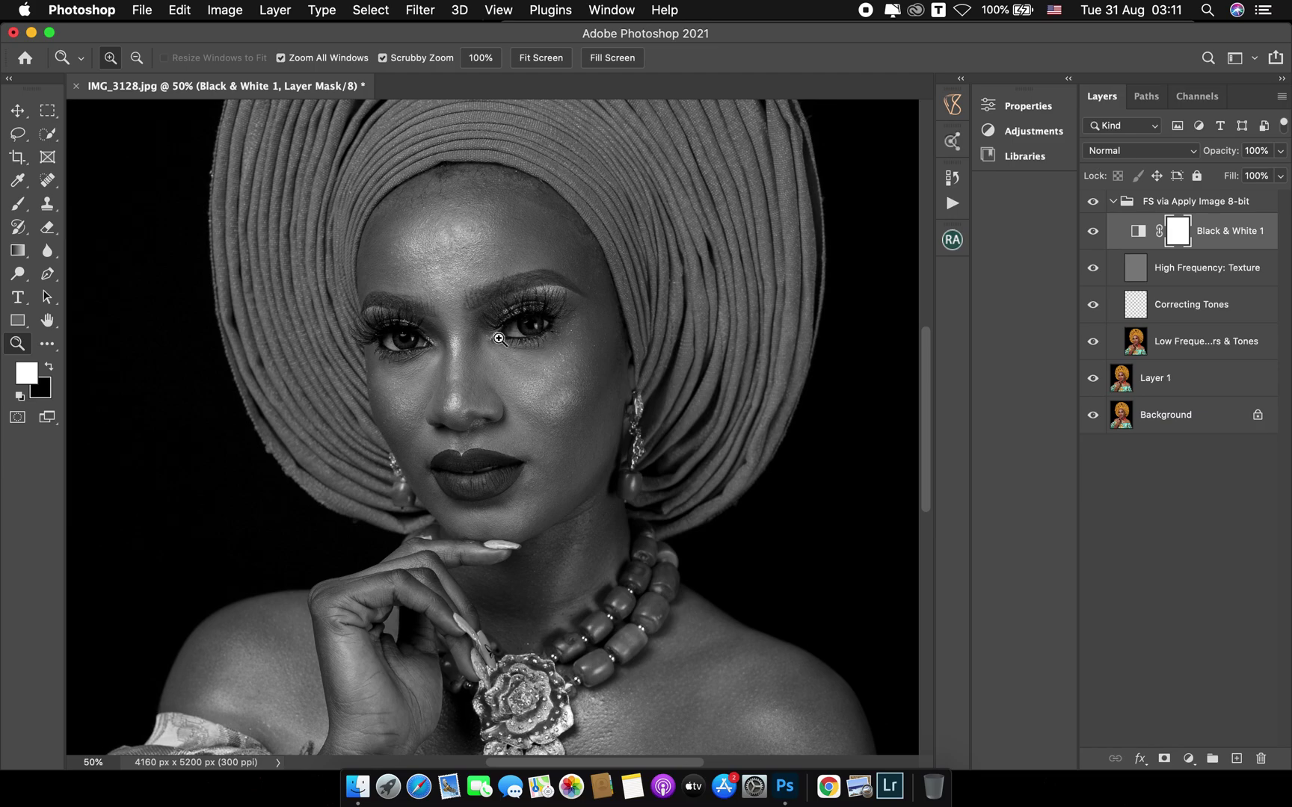
Select the Low Frequency: Colors & Tones layer and switch to the Mixer Brush Tool for working on the face
left_click(488, 290)
left_click_drag(498, 254, 572, 287)
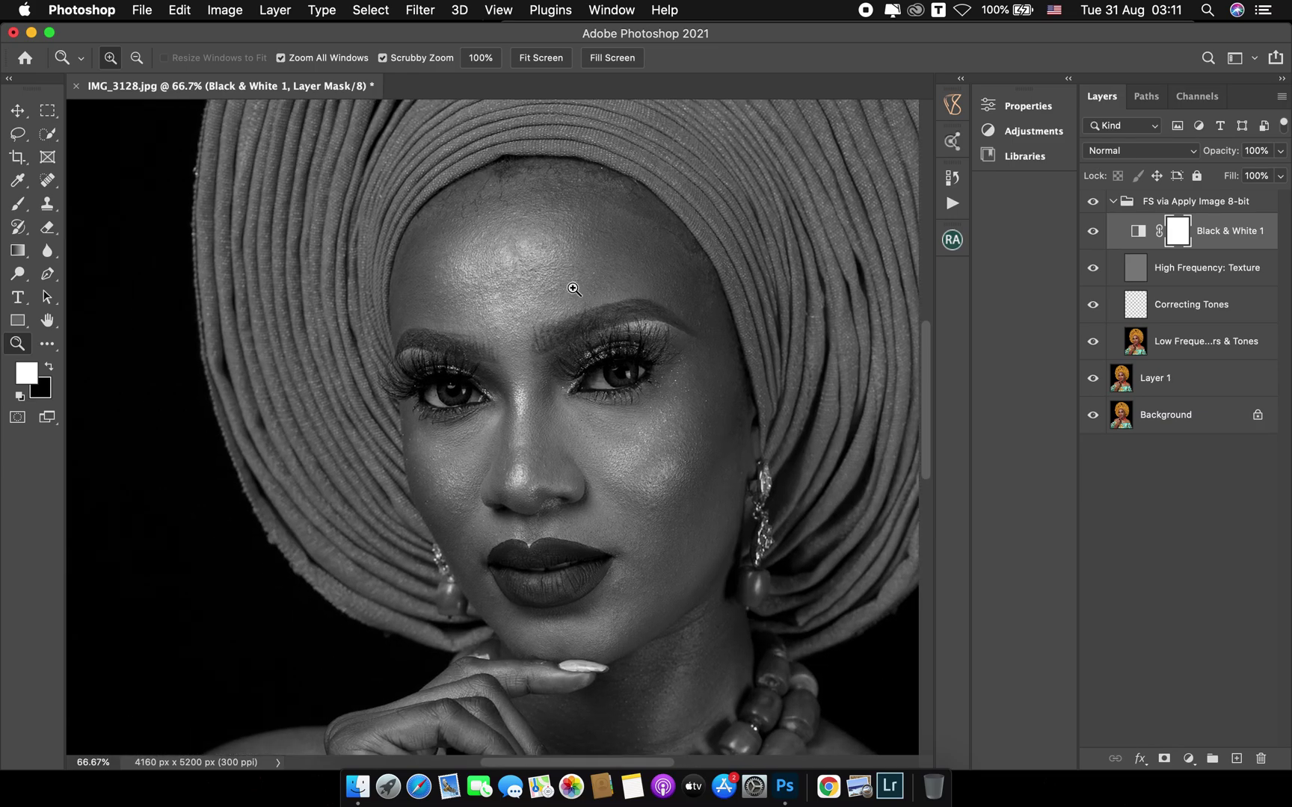
key("b")
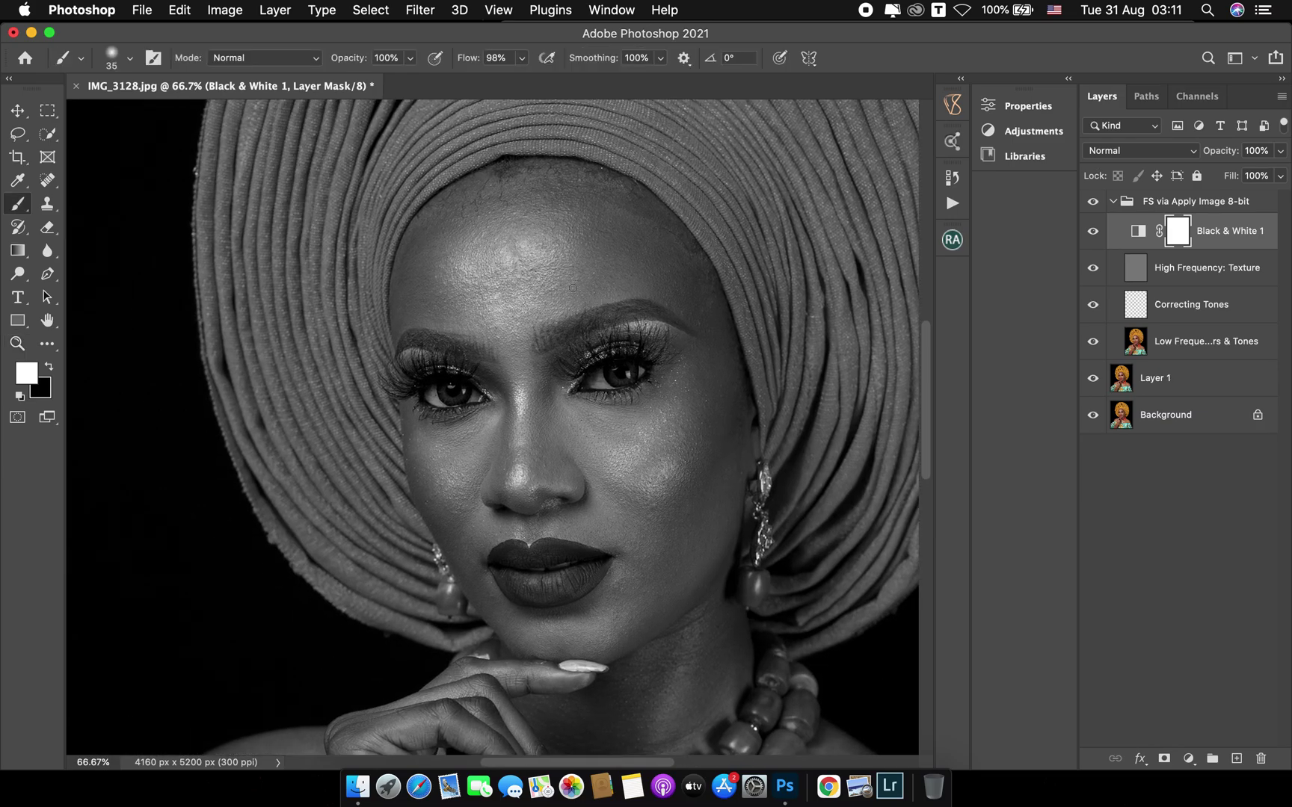
left_click(1226, 349)
left_click(18, 203)
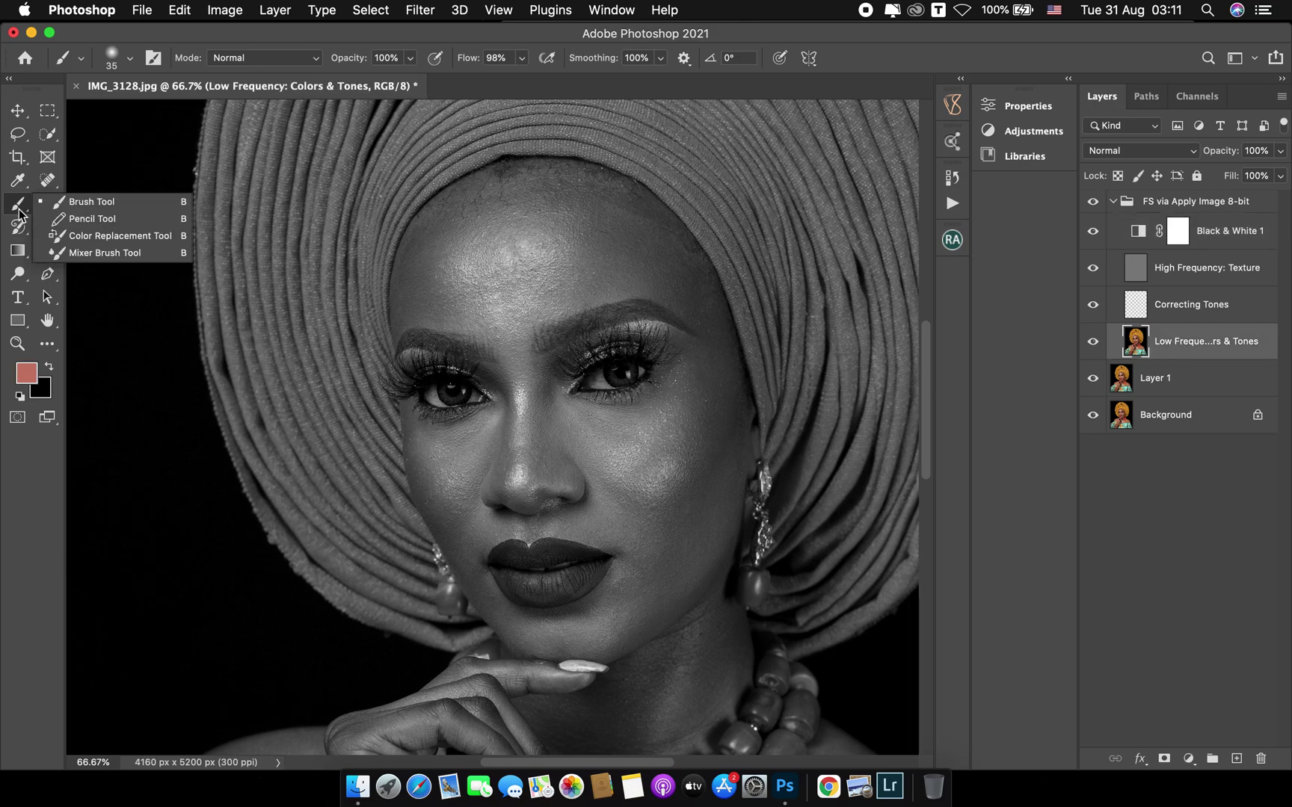
left_click(112, 253)
key("bracketleft")
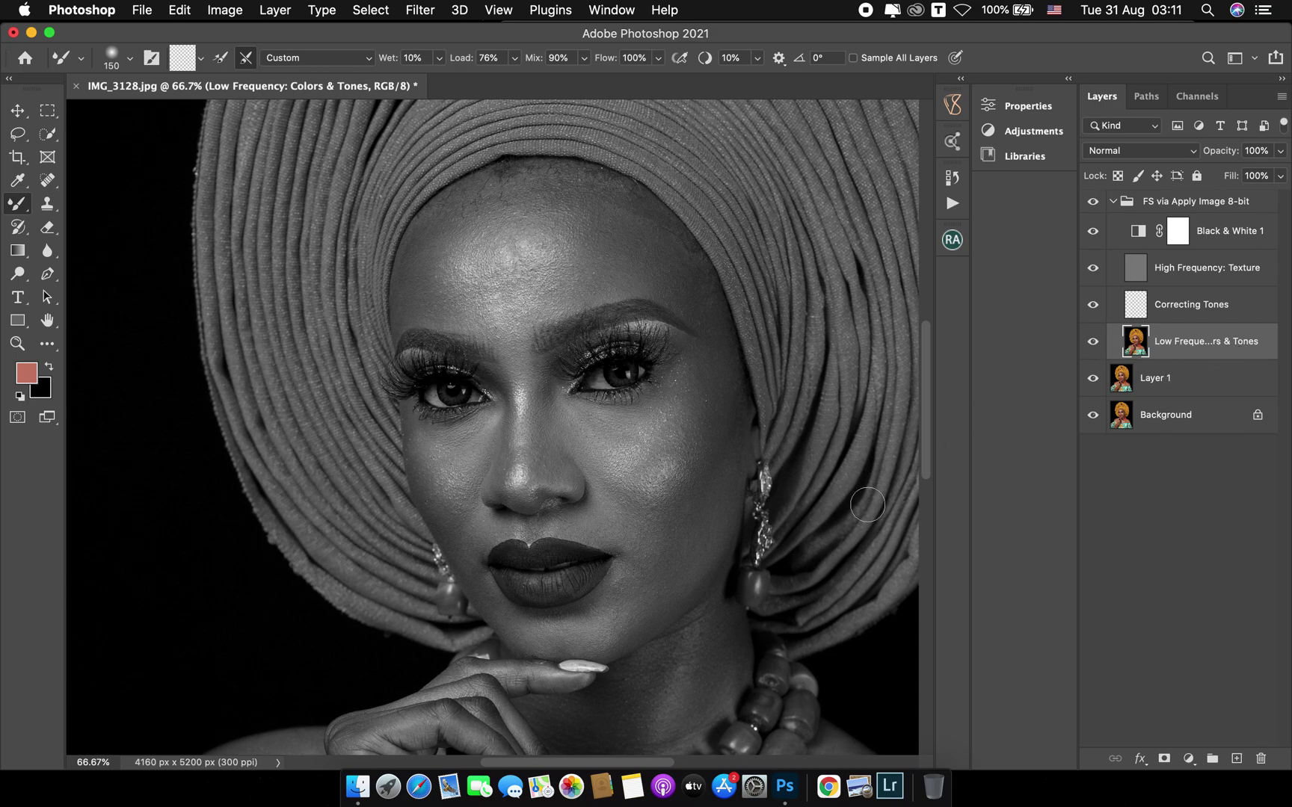
Blend the tones along the lower cheek and jaw on the earring side with the mixer brush
key("bracketright")
mouse_move(652, 560)
left_mouse_down()
mouse_move(705, 532)
mouse_move(695, 572)
mouse_move(615, 632)
mouse_move(640, 550)
mouse_move(703, 502)
mouse_move(703, 545)
left_mouse_up()
key("bracketleft")
key("bracketleft")
mouse_move(621, 634)
left_mouse_down()
mouse_move(711, 552)
mouse_move(731, 474)
mouse_move(694, 588)
mouse_move(616, 640)
mouse_move(650, 530)
mouse_move(592, 637)
mouse_move(615, 608)
mouse_move(606, 638)
mouse_move(641, 541)
mouse_move(719, 482)
mouse_move(707, 585)
mouse_move(665, 616)
mouse_move(721, 529)
mouse_move(688, 596)
left_mouse_up()
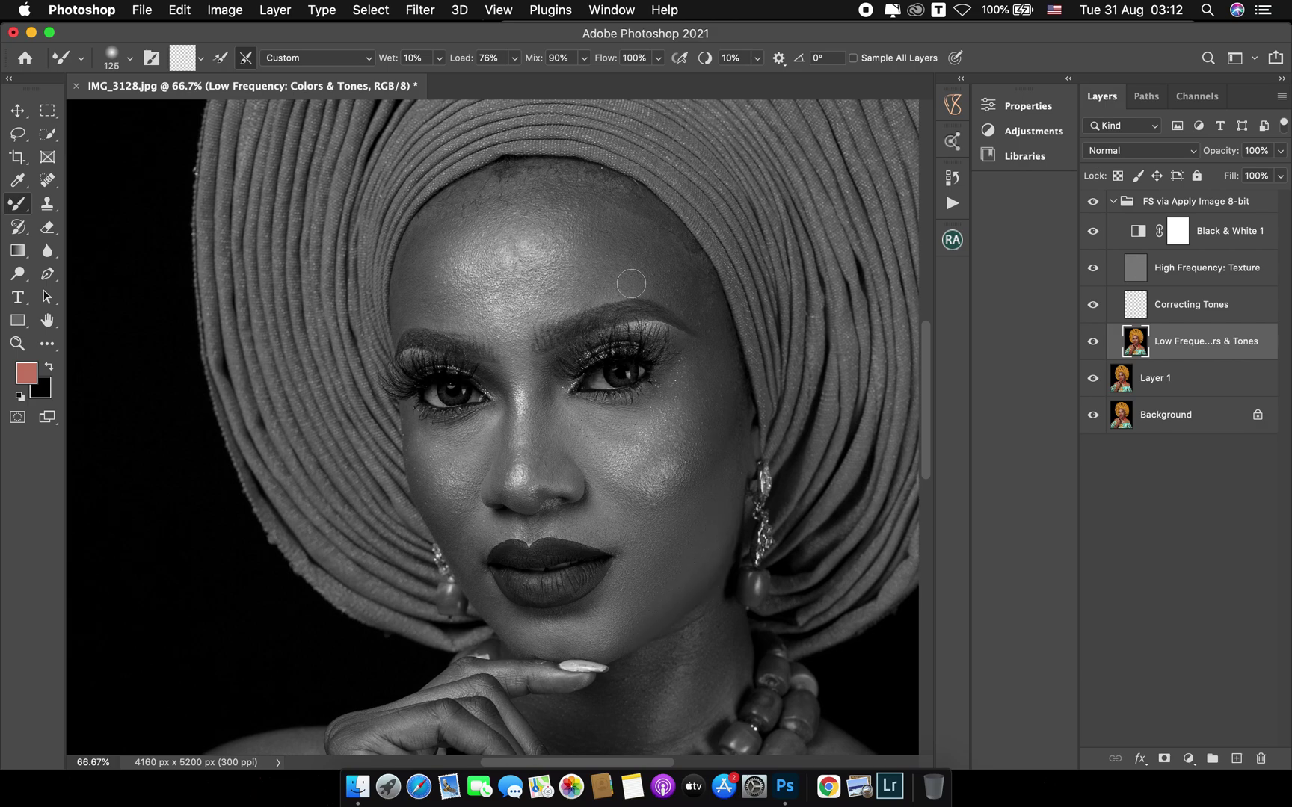
Blend the tones of the upper forehead down towards the brow on the earring side, varying the mixer brush size
key("bracketright")
key("bracketright")
key("bracketright")
mouse_move(572, 213)
left_mouse_down()
mouse_move(626, 231)
mouse_move(690, 280)
mouse_move(589, 193)
mouse_move(618, 200)
mouse_move(710, 323)
mouse_move(643, 275)
left_mouse_up()
key("bracketleft")
key("bracketleft")
key("bracketleft")
key("bracketright")
key("bracketright")
key("bracketleft")
key("bracketleft")
key("bracketright")
key("bracketright")
key("bracketleft")
key("bracketleft")
key("bracketright")
key("bracketright")
key("bracketleft")
key("bracketleft")
Smooth the bright highlight in the middle of the forehead with the mixer brush
mouse_move(503, 235)
left_mouse_down()
mouse_move(533, 244)
mouse_move(526, 291)
left_mouse_up()
key("bracketright")
key("bracketright")
key("bracketright")
key("bracketleft")
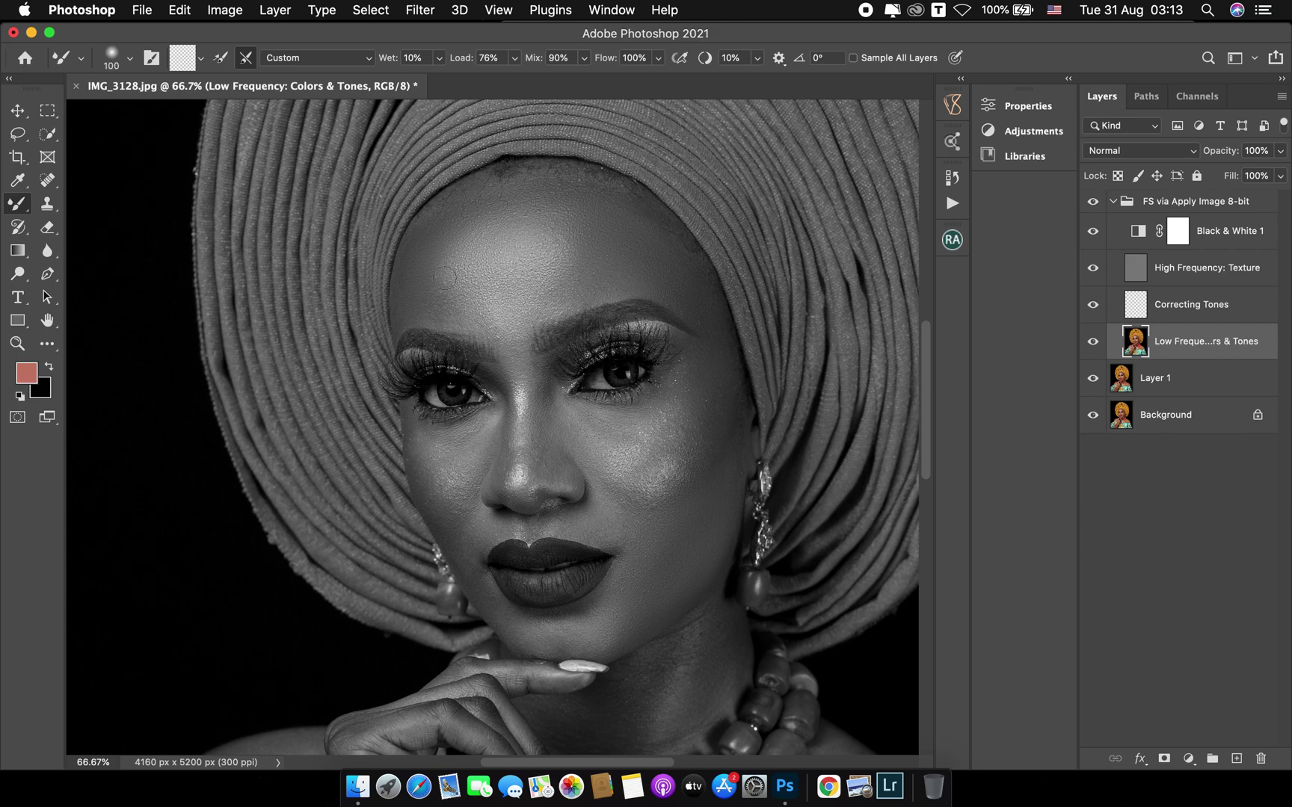
Smooth the highlights on both cheeks, adjusting the mixer brush size to fit each area
key("bracketright")
key("bracketright")
key("bracketleft")
key("bracketleft")
key("bracketleft")
key("bracketleft")
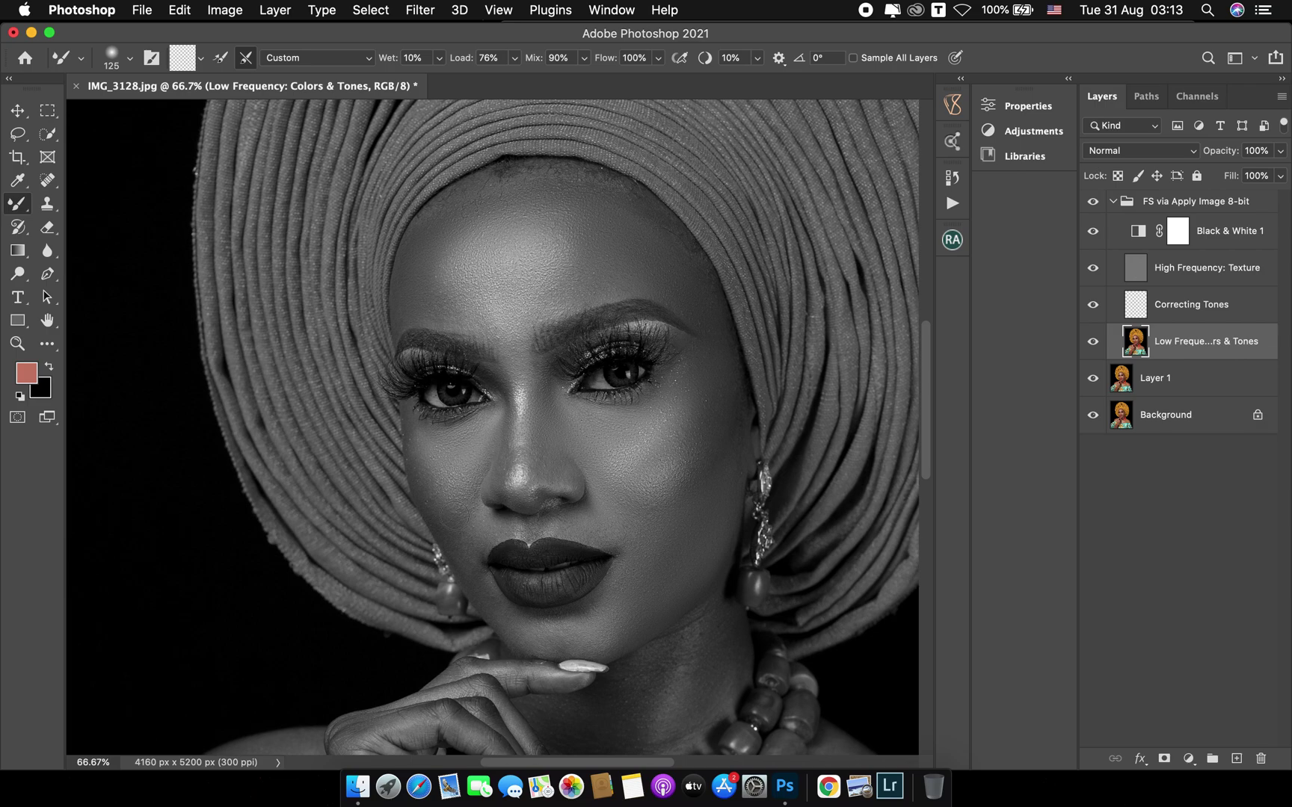
key("bracketright")
key("bracketleft")
key("bracketleft")
Enlarge the mixer brush to size 175 and blend the skin beside the mouth towards the lower cheek
left_click_drag(591, 519, 576, 334)
key("bracketright")
key("bracketright")
key("bracketright")
key("bracketright")
mouse_move(587, 428)
left_mouse_down()
mouse_move(522, 436)
mouse_move(585, 409)
mouse_move(577, 434)
mouse_move(620, 391)
left_mouse_up()
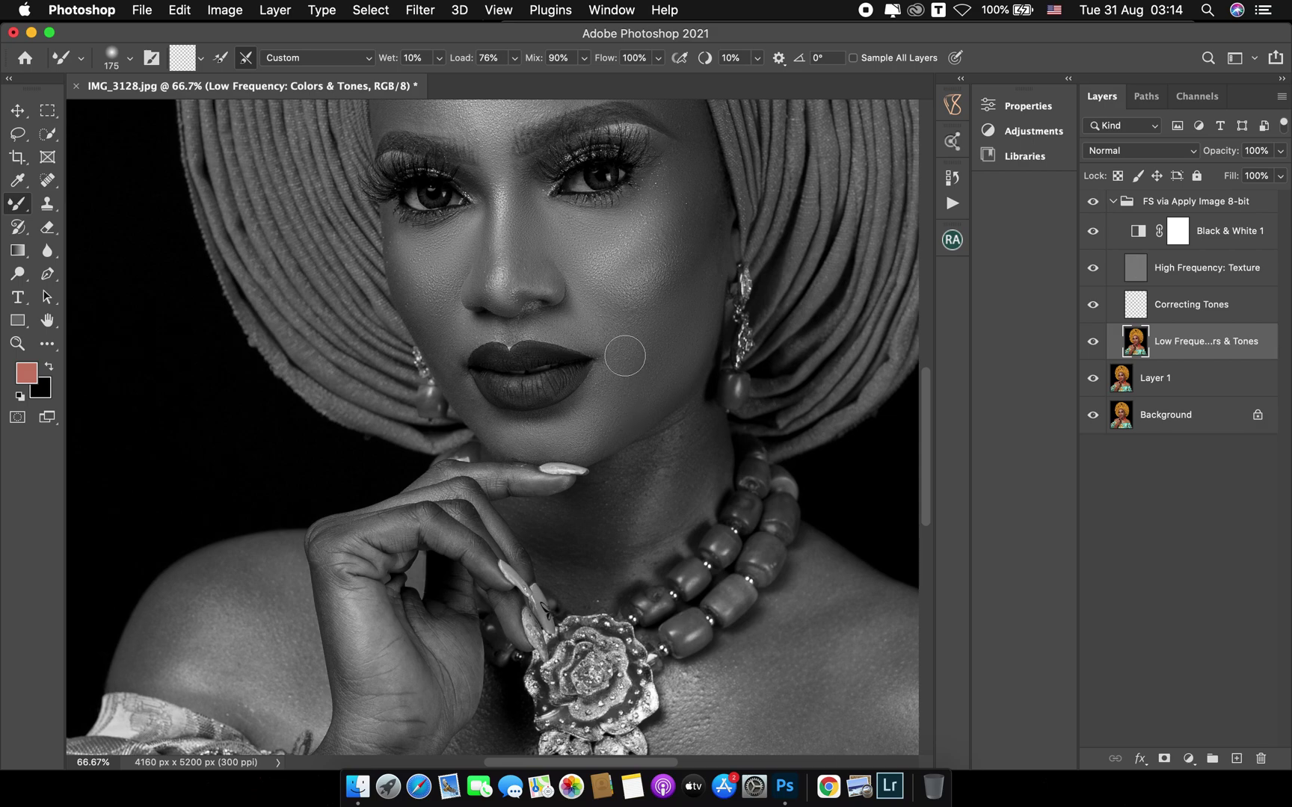
Blend the skin tones of the neck between the chin and the necklace, resizing the mixer brush as needed
key("bracketleft")
key("bracketleft")
key("bracketleft")
key("bracketleft")
key("bracketright")
key("bracketright")
key("bracketright")
key("bracketright")
key("bracketright")
mouse_move(679, 474)
left_mouse_down()
mouse_move(696, 435)
mouse_move(674, 516)
mouse_move(700, 467)
mouse_move(667, 513)
mouse_move(674, 442)
mouse_move(645, 523)
mouse_move(621, 538)
mouse_move(636, 472)
mouse_move(613, 525)
mouse_move(660, 436)
mouse_move(604, 516)
mouse_move(535, 521)
mouse_move(583, 568)
mouse_move(620, 552)
mouse_move(602, 555)
mouse_move(626, 492)
mouse_move(676, 423)
mouse_move(696, 419)
mouse_move(700, 474)
mouse_move(669, 536)
left_mouse_up()
key("bracketleft")
key("bracketleft")
key("bracketleft")
key("bracketright")
mouse_move(593, 582)
left_mouse_down()
mouse_move(649, 556)
mouse_move(682, 518)
mouse_move(709, 451)
mouse_move(710, 465)
mouse_move(697, 442)
mouse_move(658, 446)
mouse_move(592, 506)
mouse_move(530, 511)
mouse_move(662, 539)
left_mouse_up()
Smooth the chest and the shoulder beside the necklace with the mixer brush at sizes 400 and 250
left_click_drag(788, 660, 621, 333)
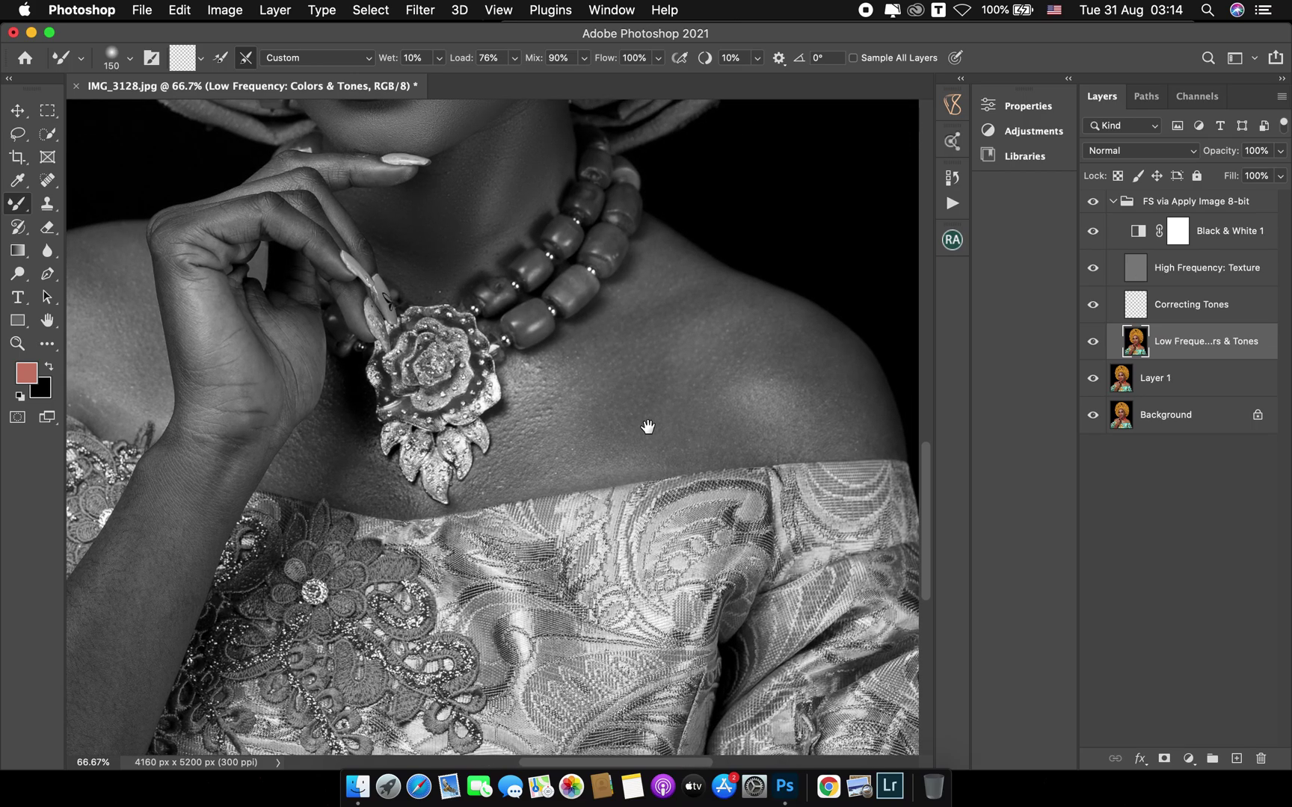
key("bracketright")
key("bracketright")
key("bracketleft")
key("bracketleft")
key("bracketleft")
key("bracketleft")
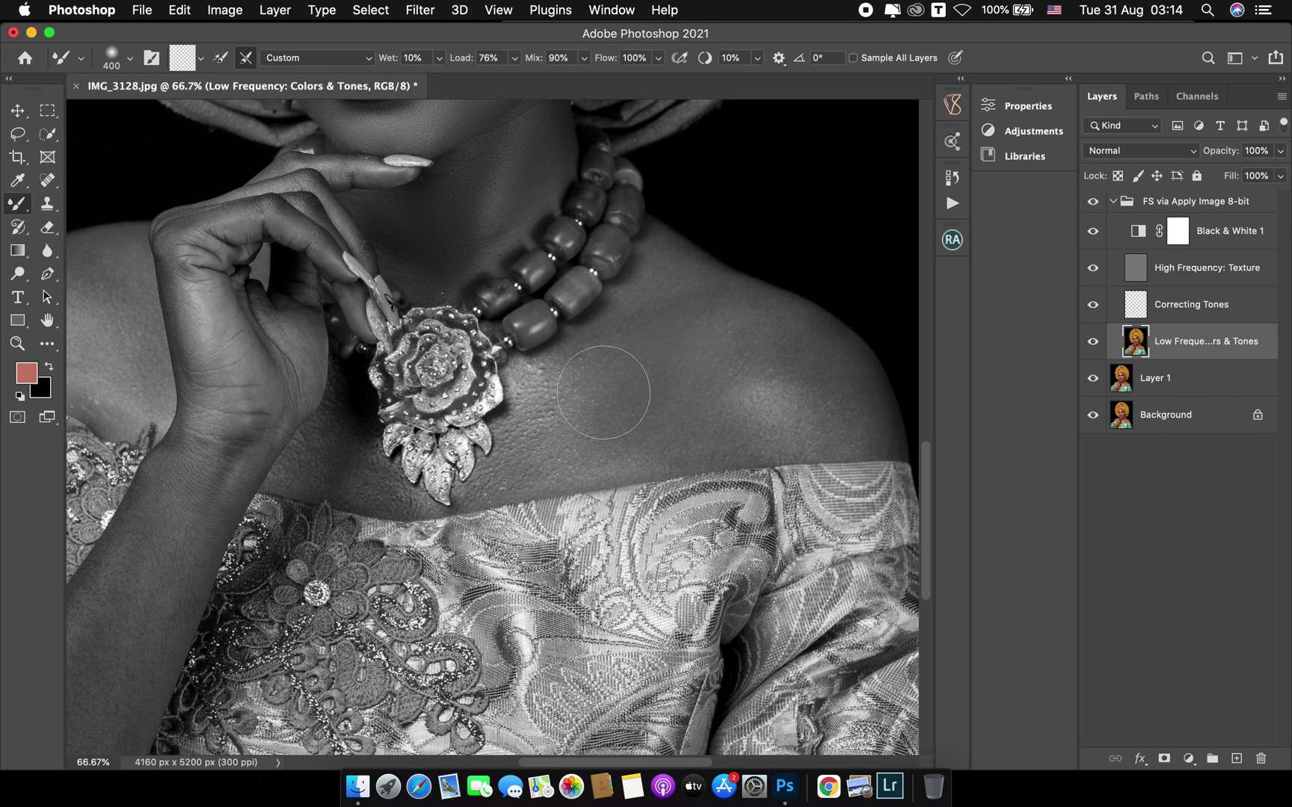
key("bracketleft")
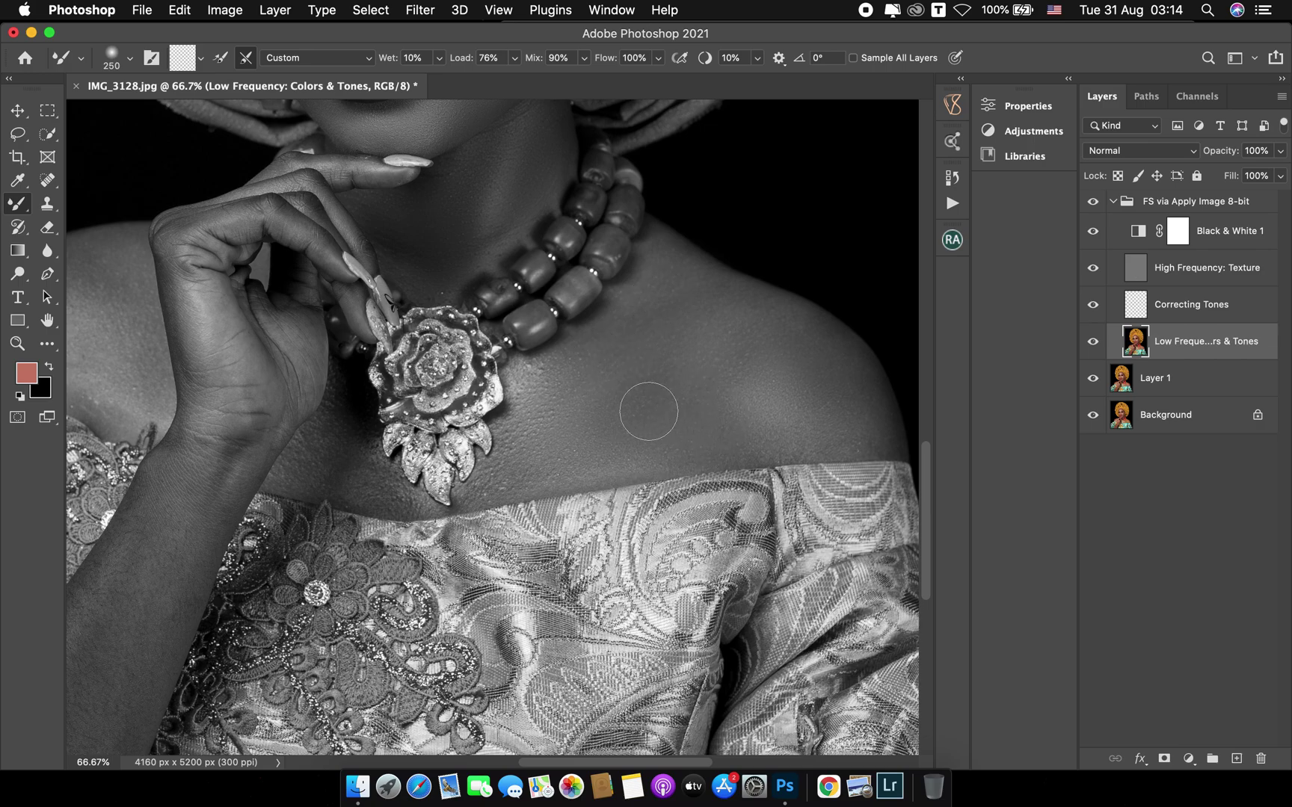
Smooth the raised forearm with the mixer brush, starting at size 400 and reducing it to 300
mouse_move(578, 394)
left_mouse_down()
mouse_move(746, 372)
mouse_move(859, 294)
left_mouse_up()
key("bracketright")
key("bracketright")
key("bracketright")
key("bracketright")
key("bracketright")
key("bracketright")
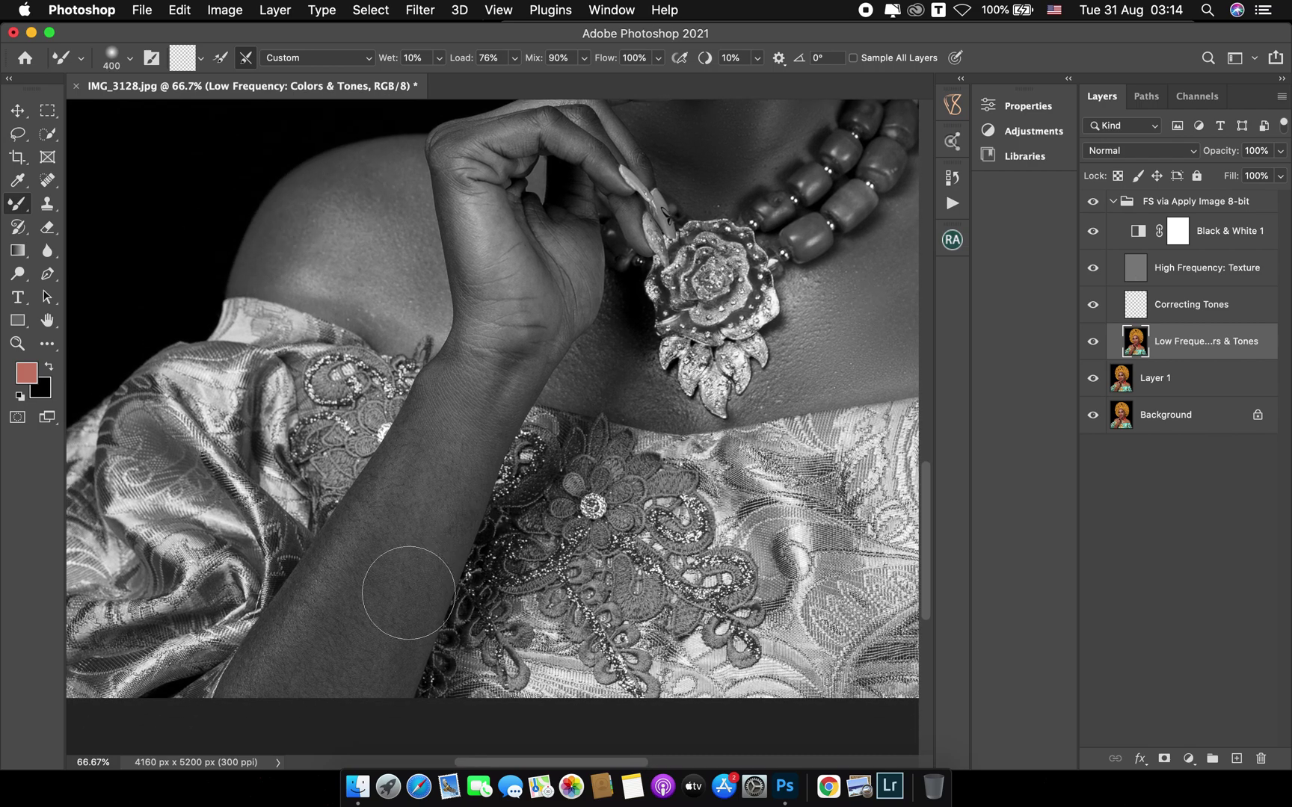
key("bracketleft")
key("bracketleft")
key("bracketleft")
key("bracketright")
key("bracketleft")
key("bracketleft")
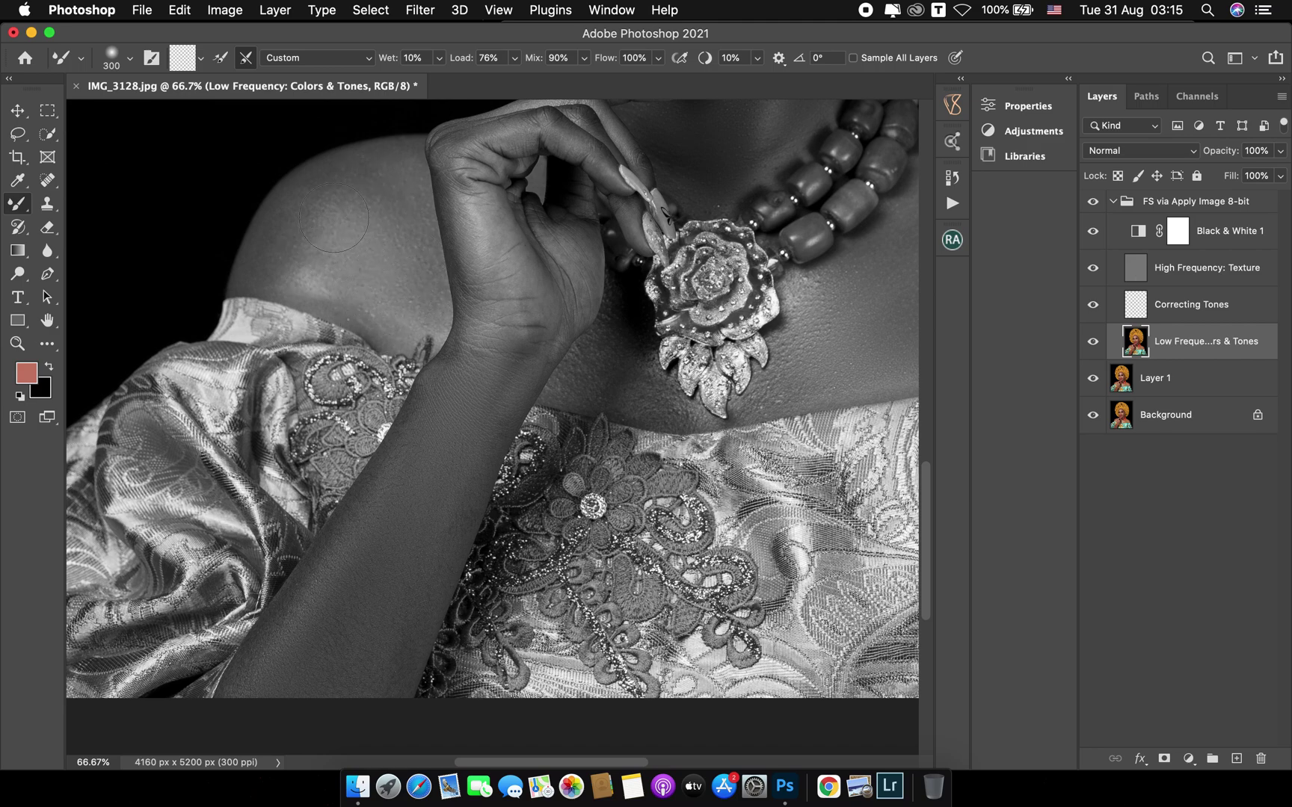
Blend the tones of the shoulder behind the raised hand, reducing the mixer brush to size 150
key("bracketleft")
key("bracketleft")
key("bracketleft")
key("bracketleft")
key("bracketright")
key("bracketright")
key("bracketleft")
key("bracketleft")
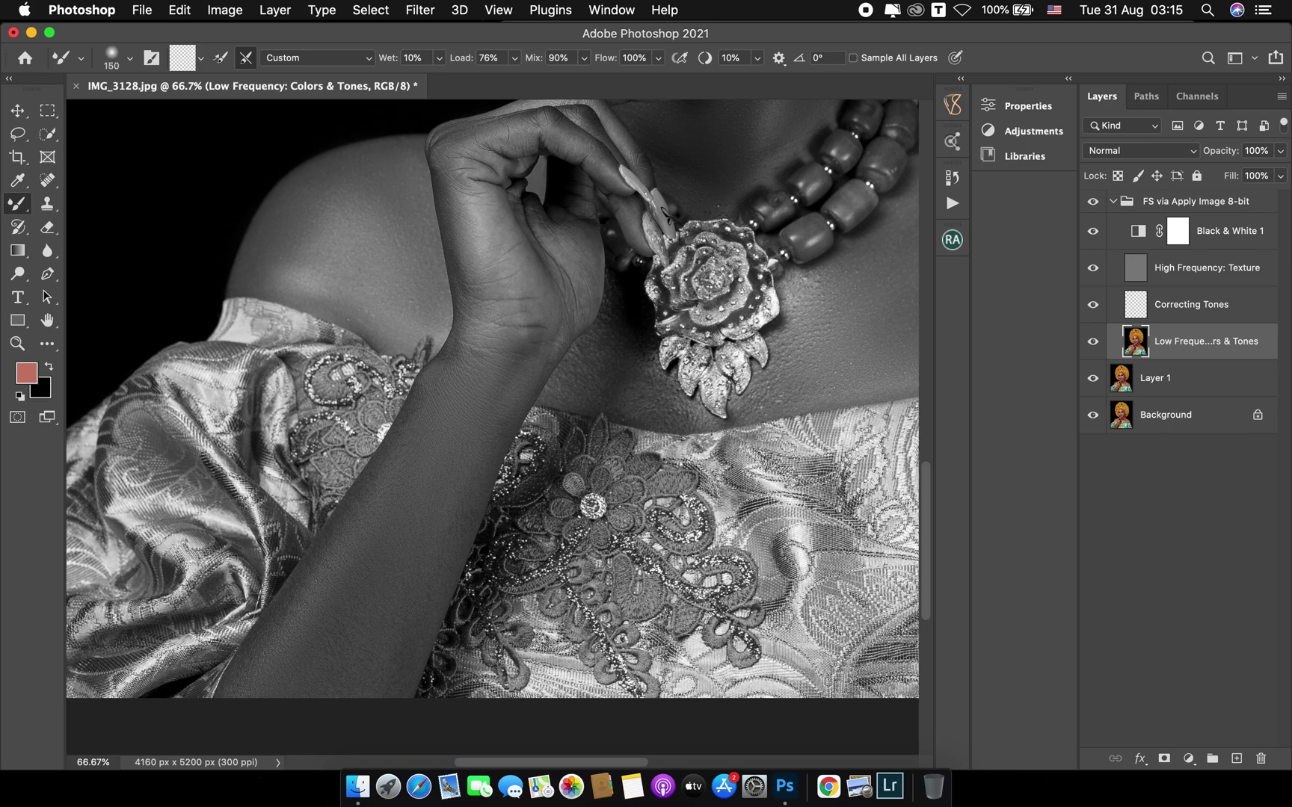
Refine the remaining highlight on the cheek beside the nose with the mixer brush at size 150
key("z")
left_click_drag(658, 179, 603, 222)
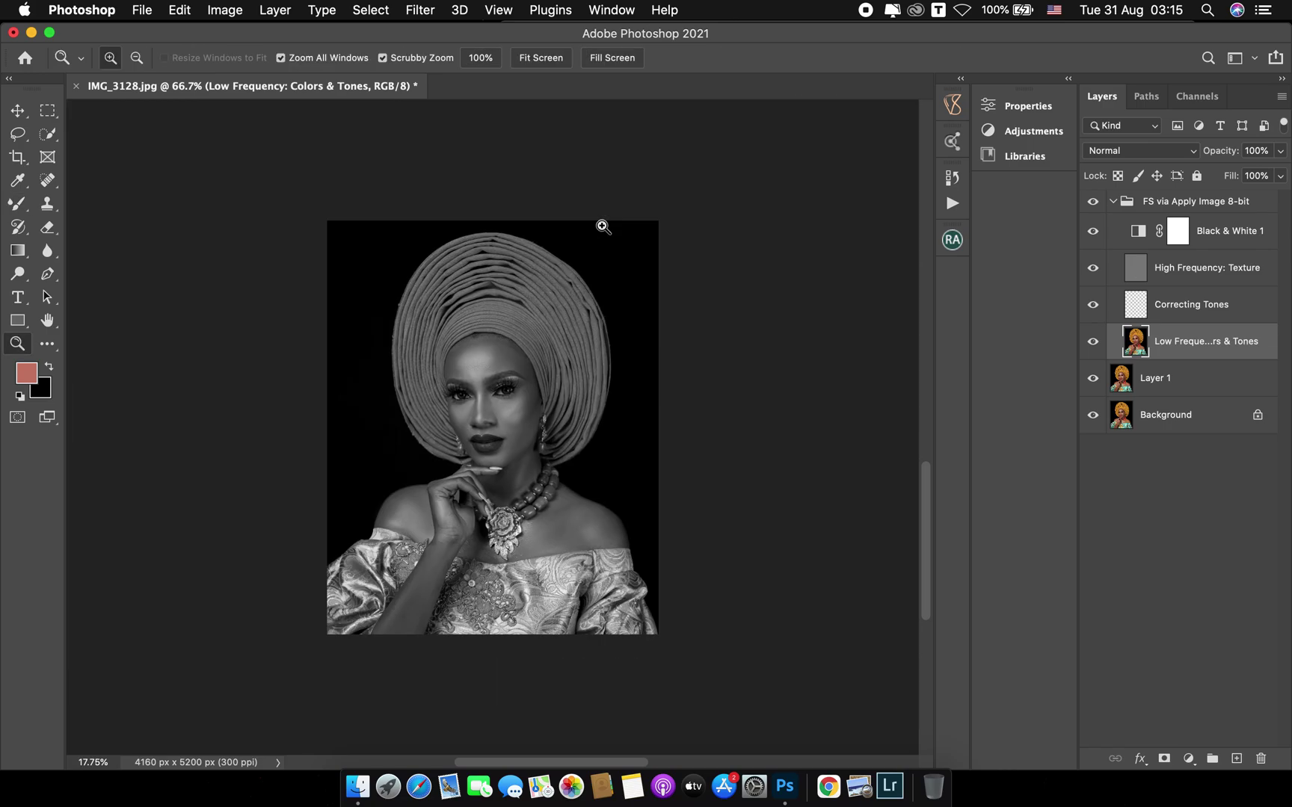
left_click(505, 356)
left_click(504, 356)
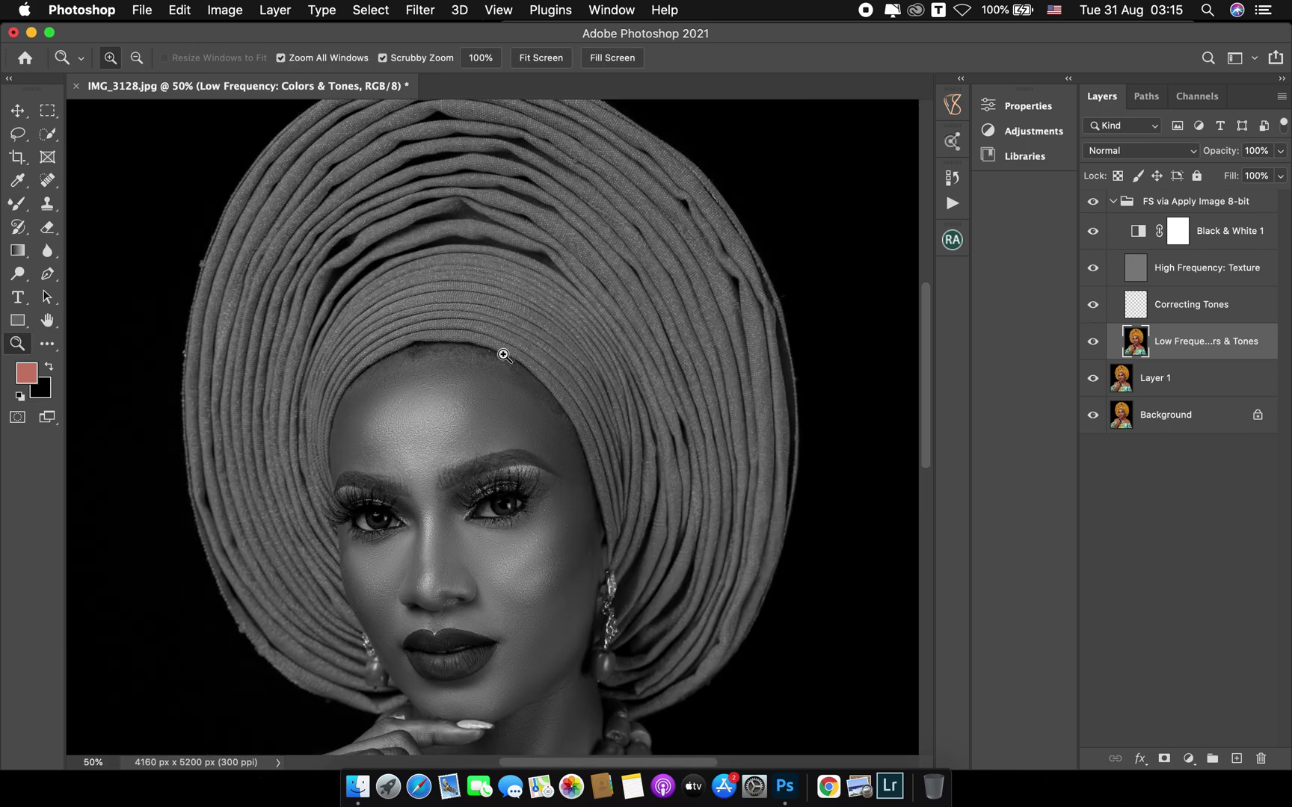
left_click(538, 431)
left_click_drag(548, 481, 508, 361)
left_click(523, 465)
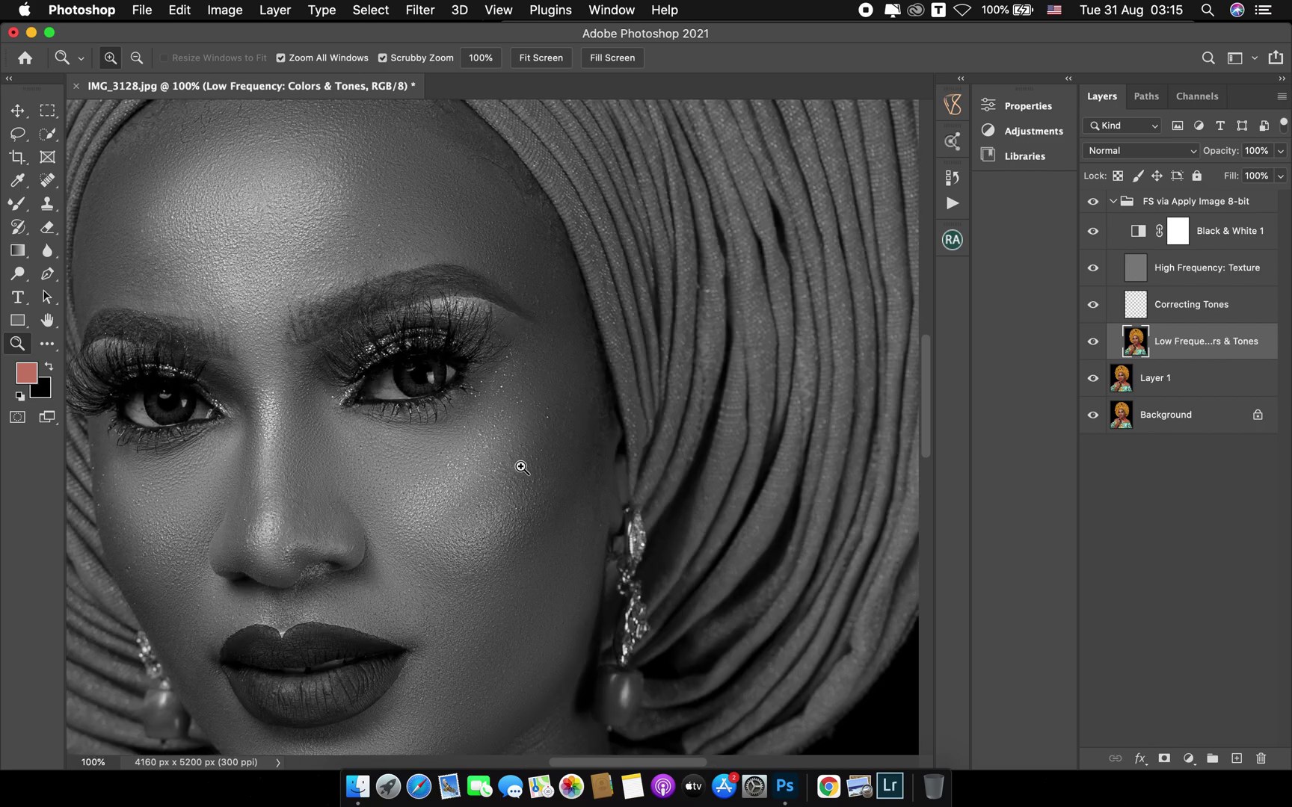
key("b")
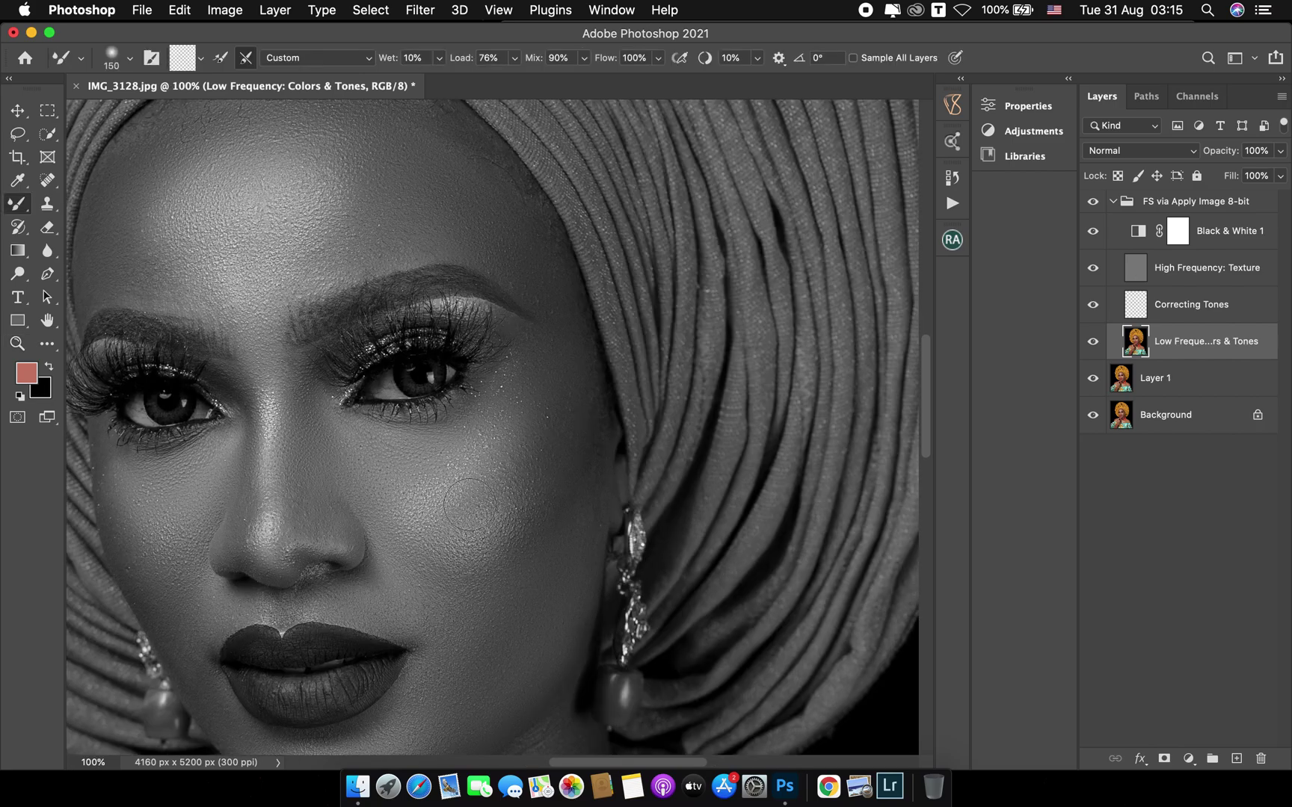
left_click_drag(446, 508, 431, 519)
left_click_drag(498, 461, 486, 480)
mouse_move(436, 535)
left_mouse_down()
mouse_move(491, 503)
mouse_move(446, 510)
mouse_move(515, 442)
mouse_move(518, 488)
mouse_move(538, 433)
mouse_move(525, 480)
mouse_move(557, 428)
mouse_move(537, 465)
mouse_move(544, 410)
mouse_move(492, 507)
mouse_move(433, 548)
mouse_move(470, 487)
mouse_move(481, 520)
mouse_move(457, 573)
mouse_move(377, 493)
mouse_move(469, 578)
mouse_move(493, 540)
left_mouse_up()
Hide the Black & White 1 adjustment layer to show the portrait in colour
key("z")
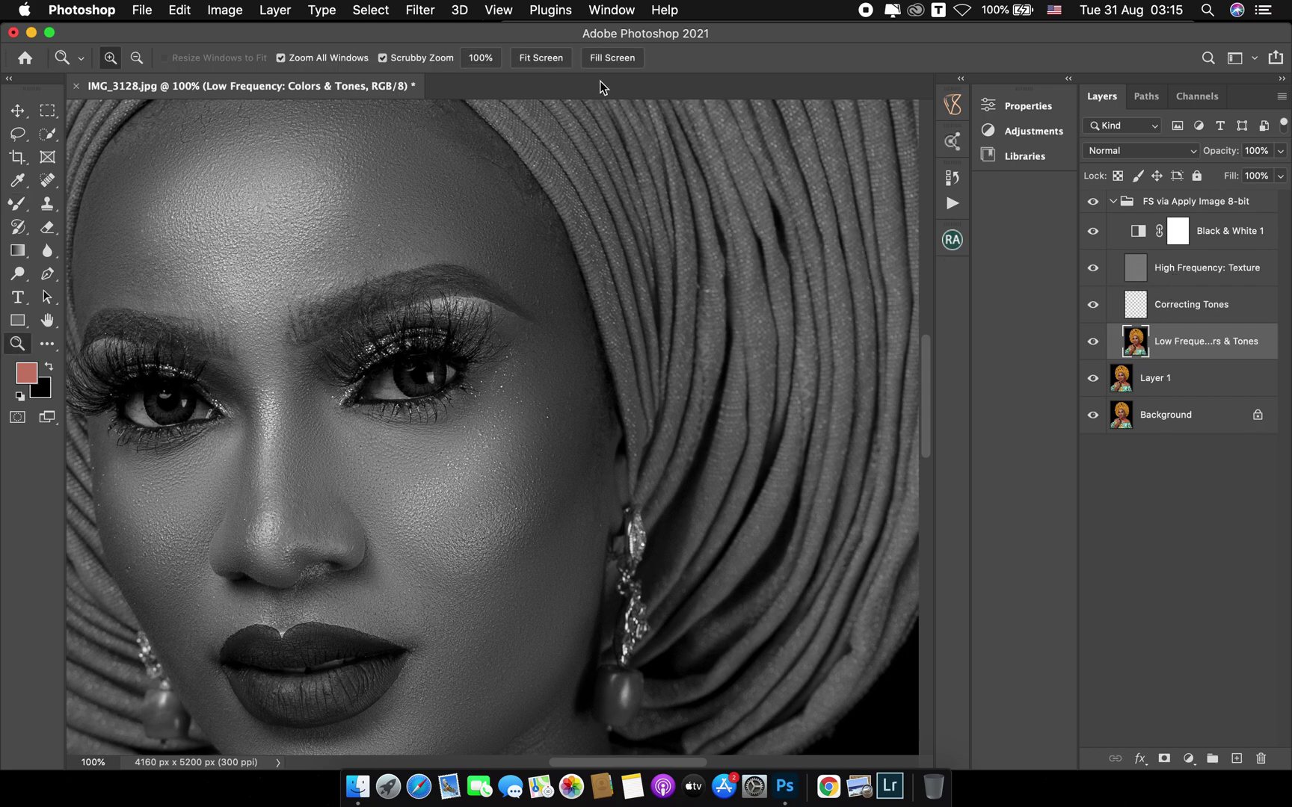
left_click(553, 57)
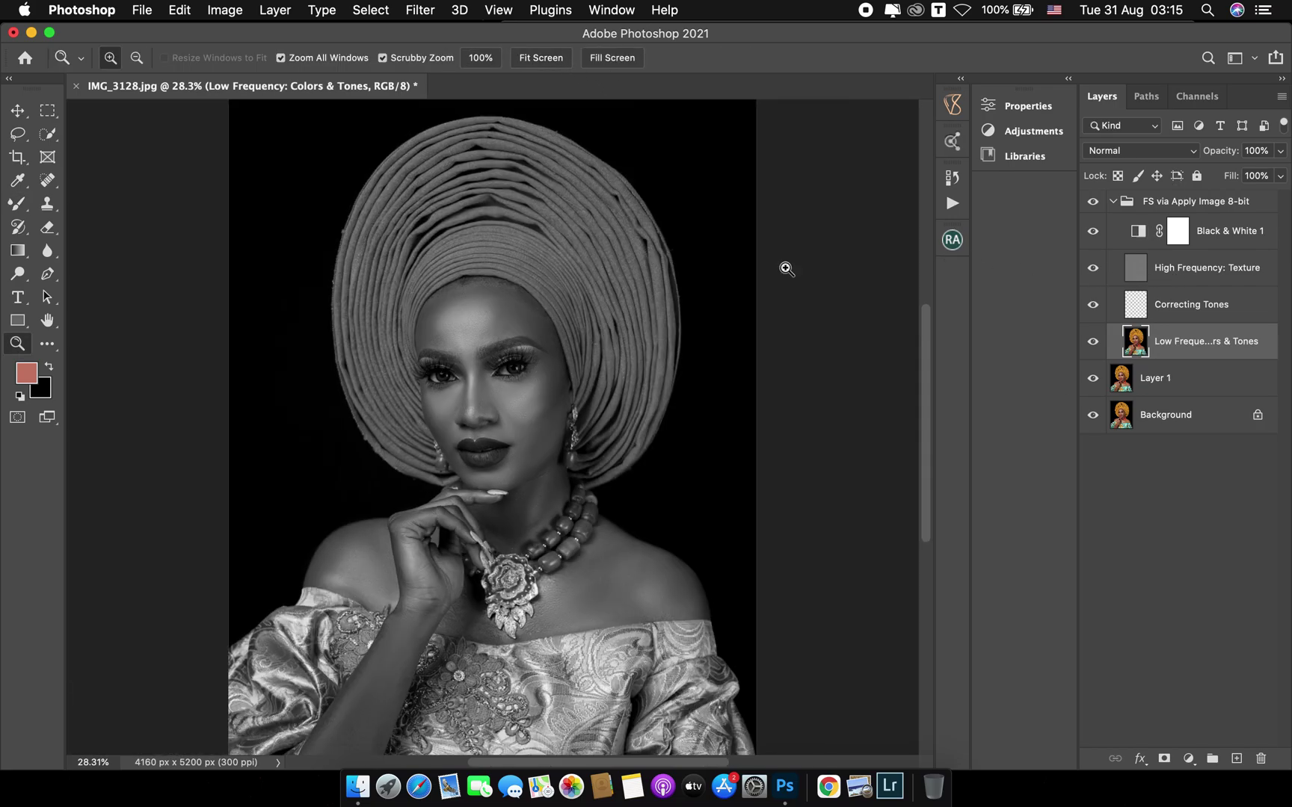
left_click(493, 319)
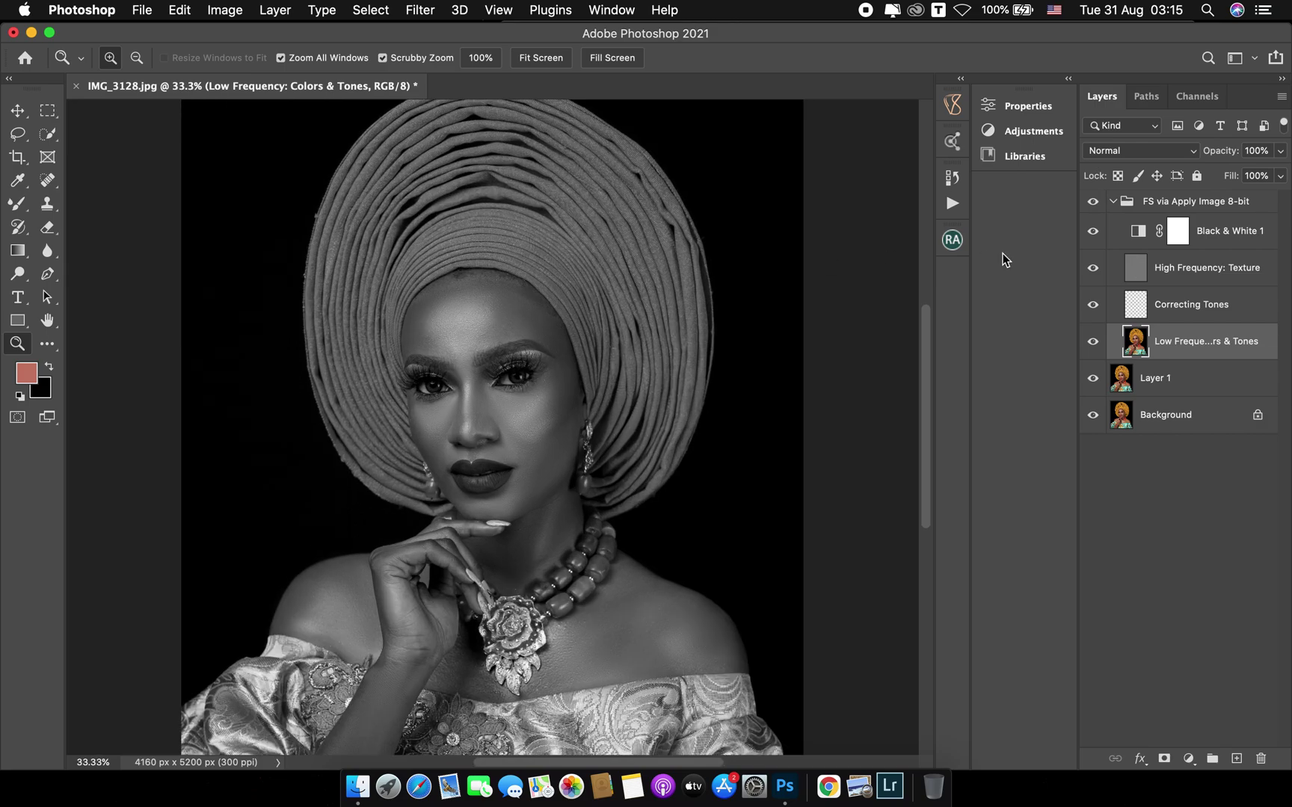
left_click(1092, 236)
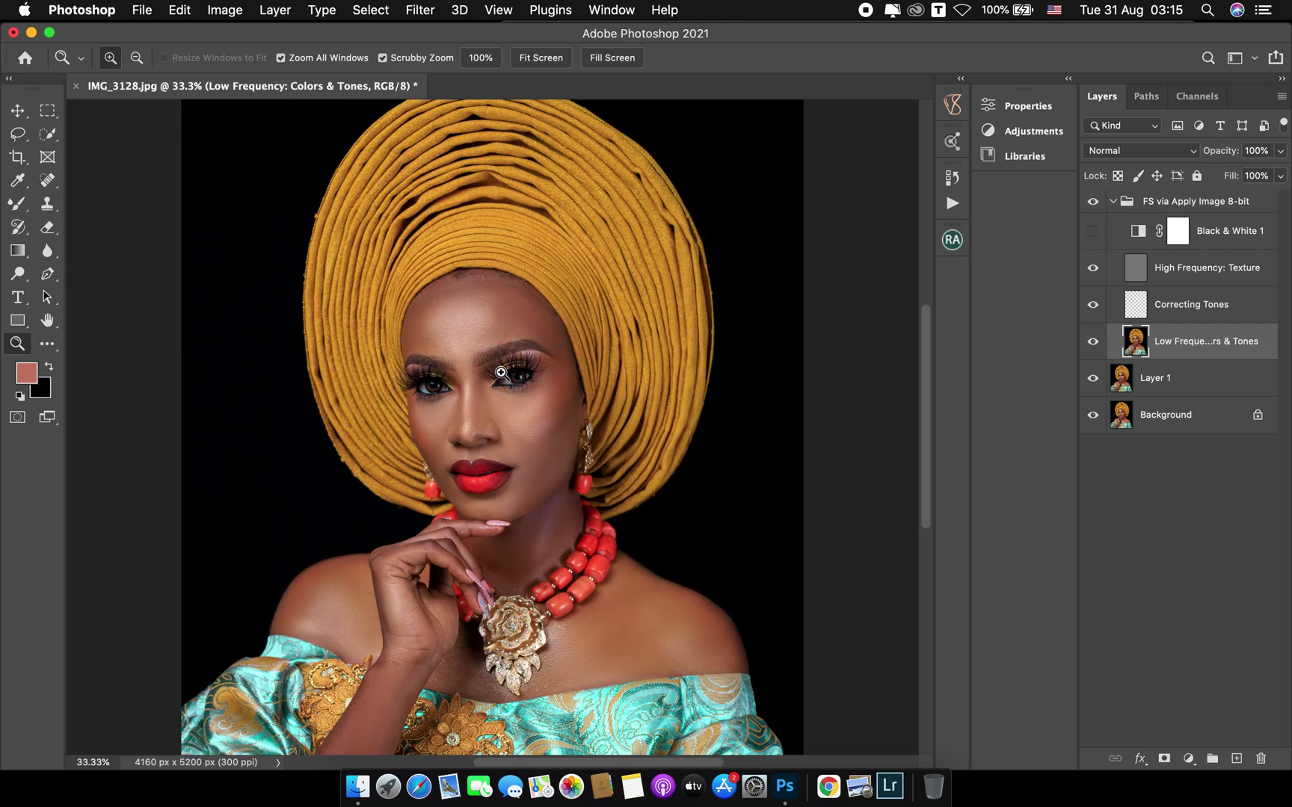
Even out the cheek and forehead tones in the colour view with the mixer brush at size 175
left_click(496, 354)
scroll(506, 403, "down", 6)
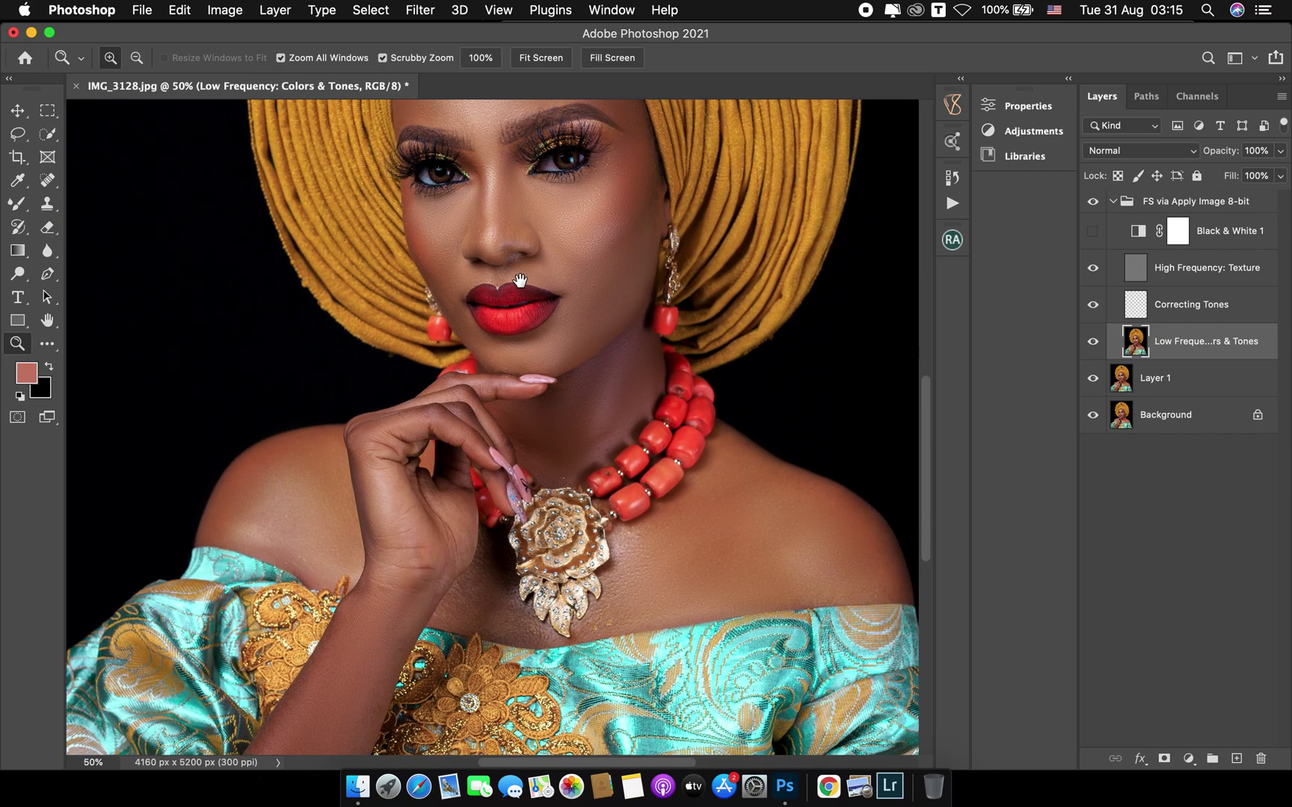
left_click_drag(528, 264, 472, 402)
left_click(472, 402)
key("b")
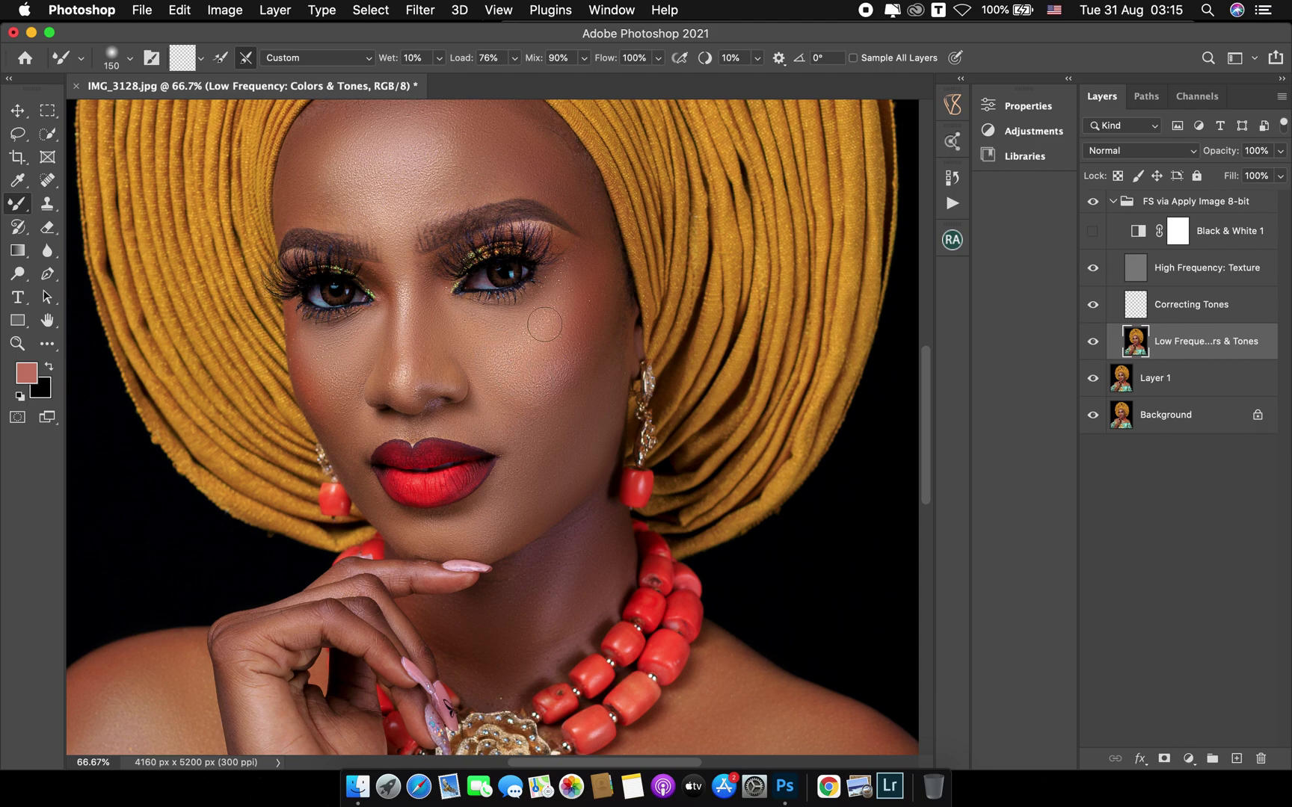
key("bracketright")
left_click_drag(479, 308, 557, 436)
key("bracketright")
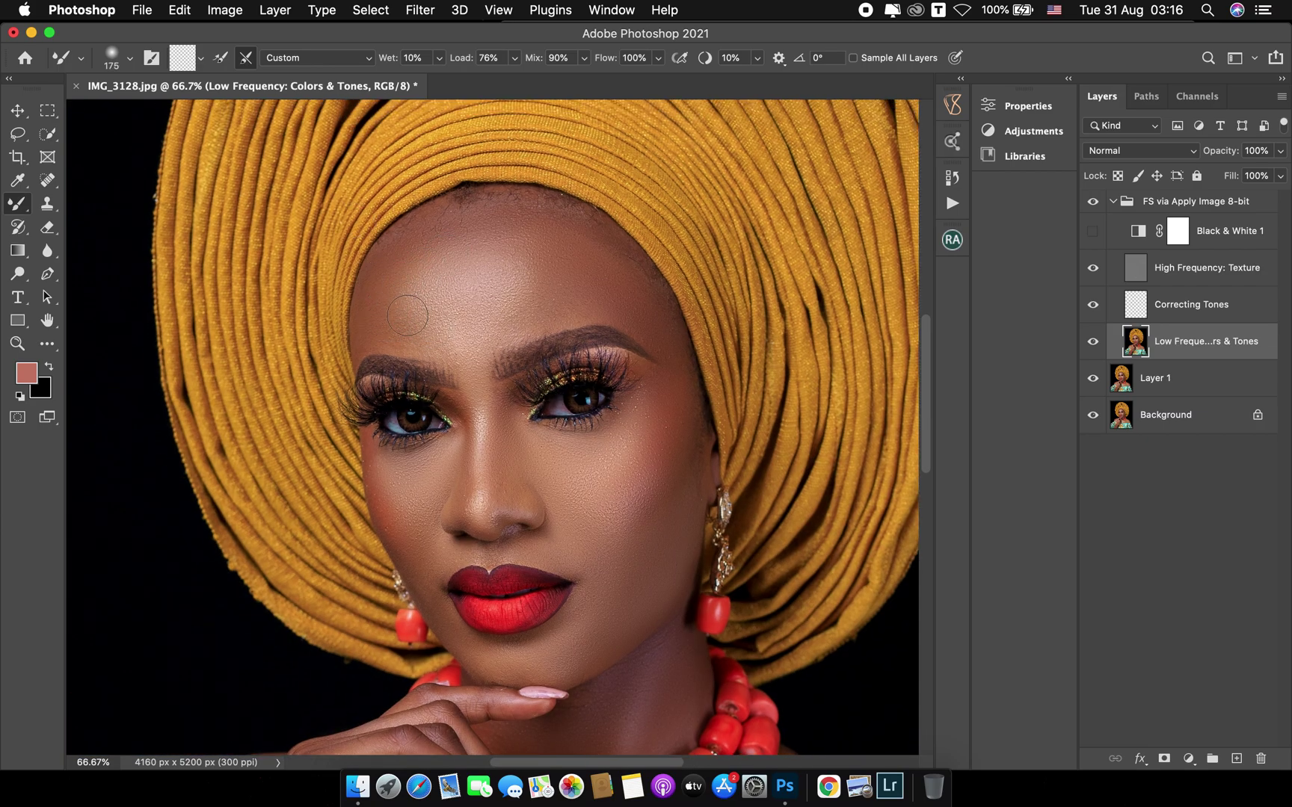
key("bracketleft")
Examine the smoothed skin of the face, neck and shoulders both close up and in the full portrait
key("z")
left_click(543, 59)
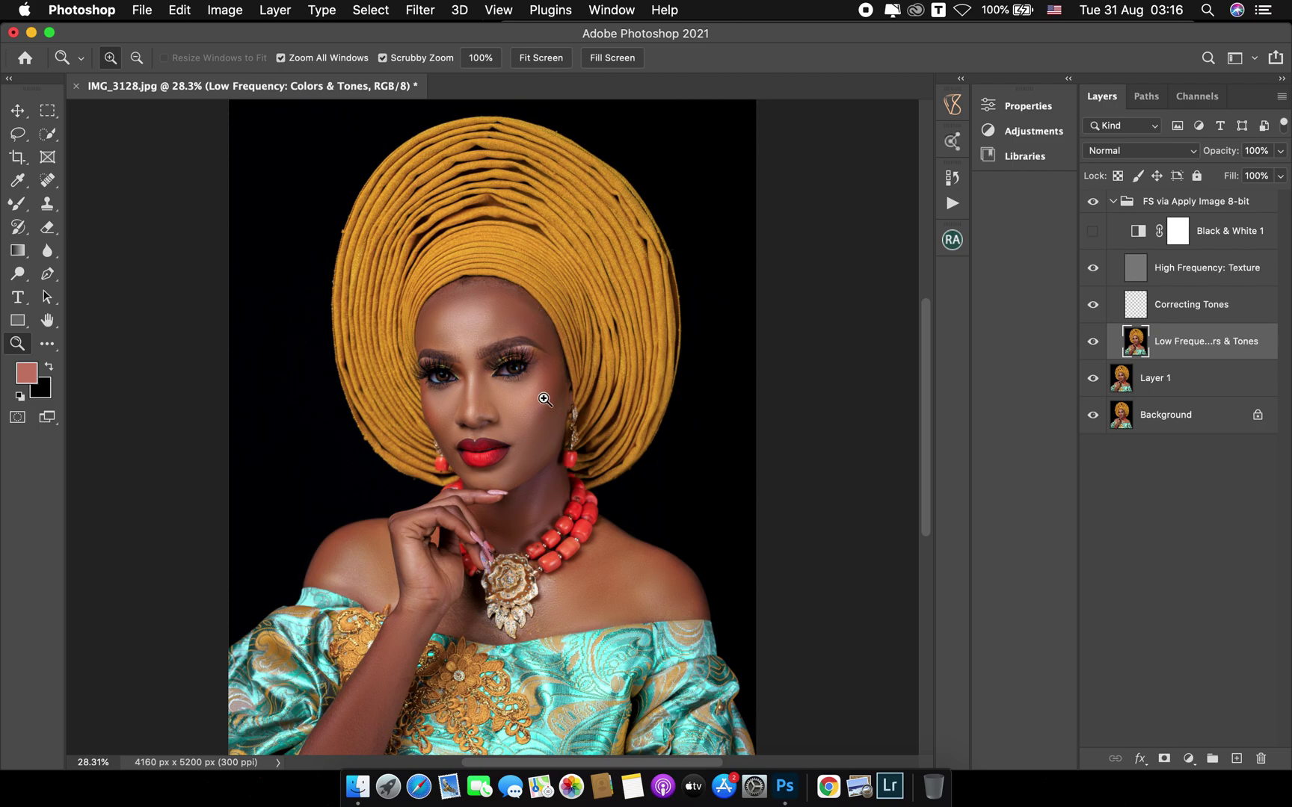
left_click(515, 525)
left_click(515, 525)
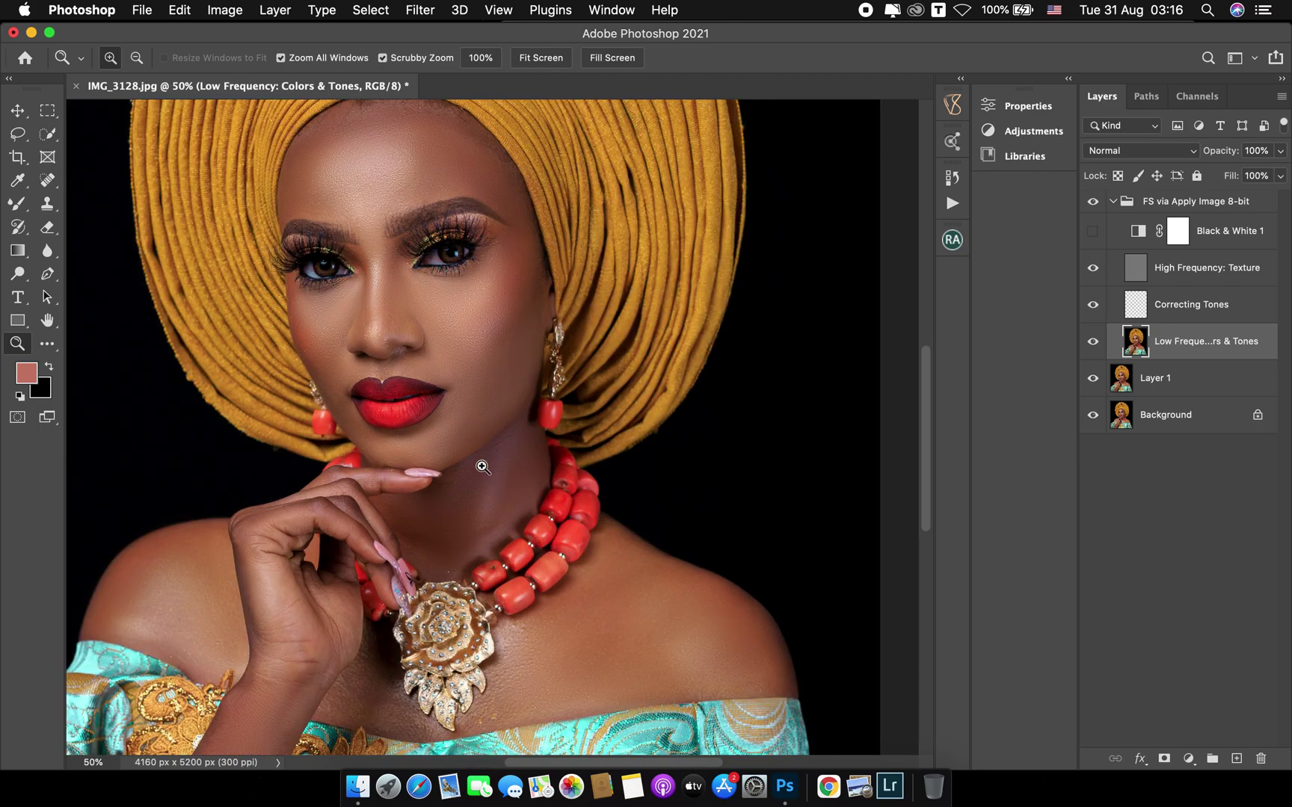
left_click_drag(400, 277, 536, 439)
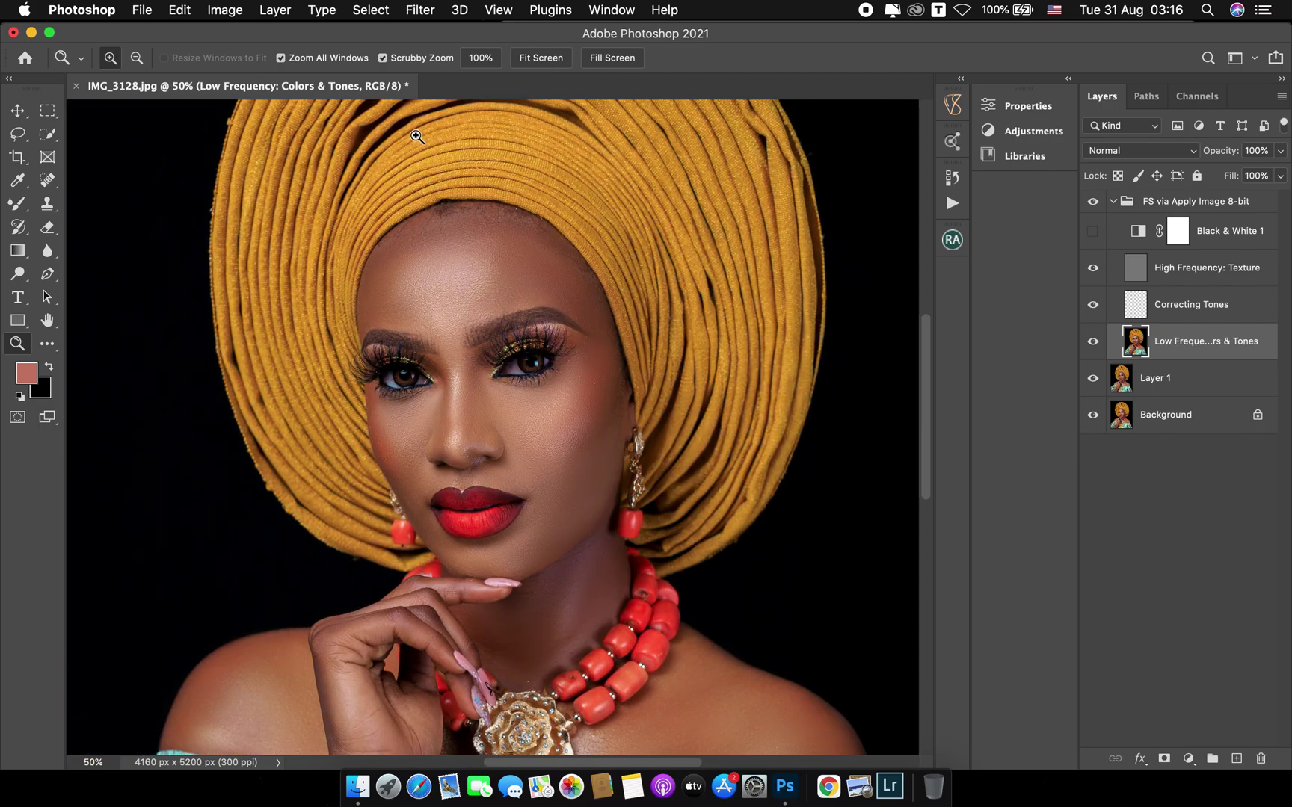
left_click(536, 57)
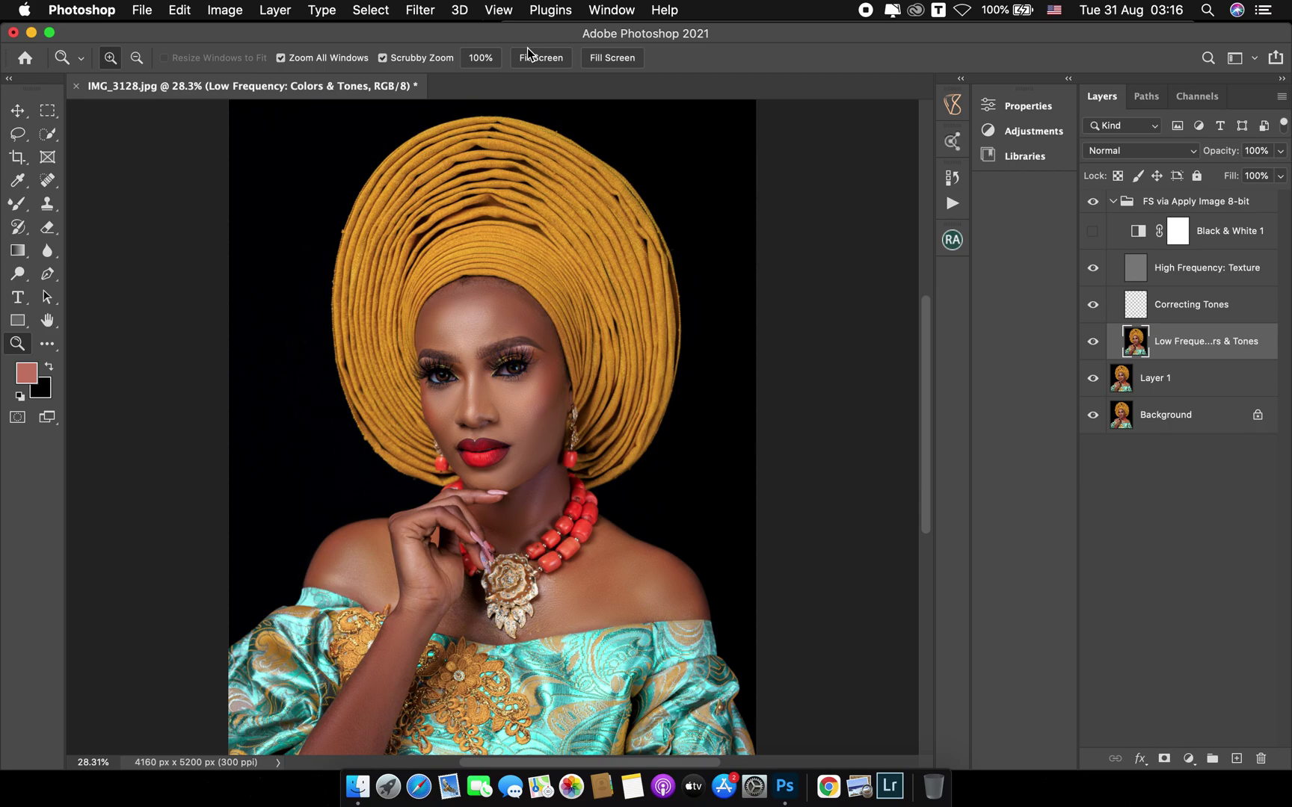
left_click(475, 332)
left_click(475, 331)
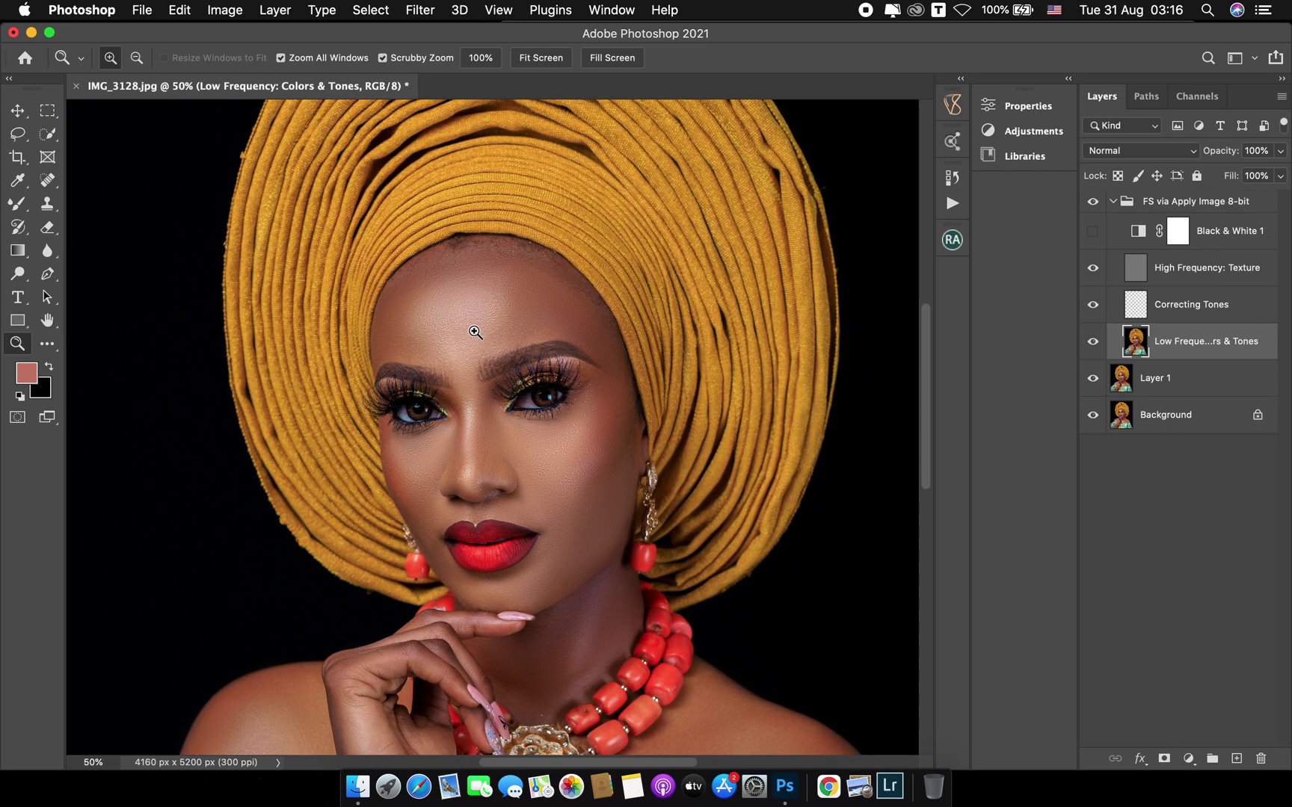
left_click(538, 57)
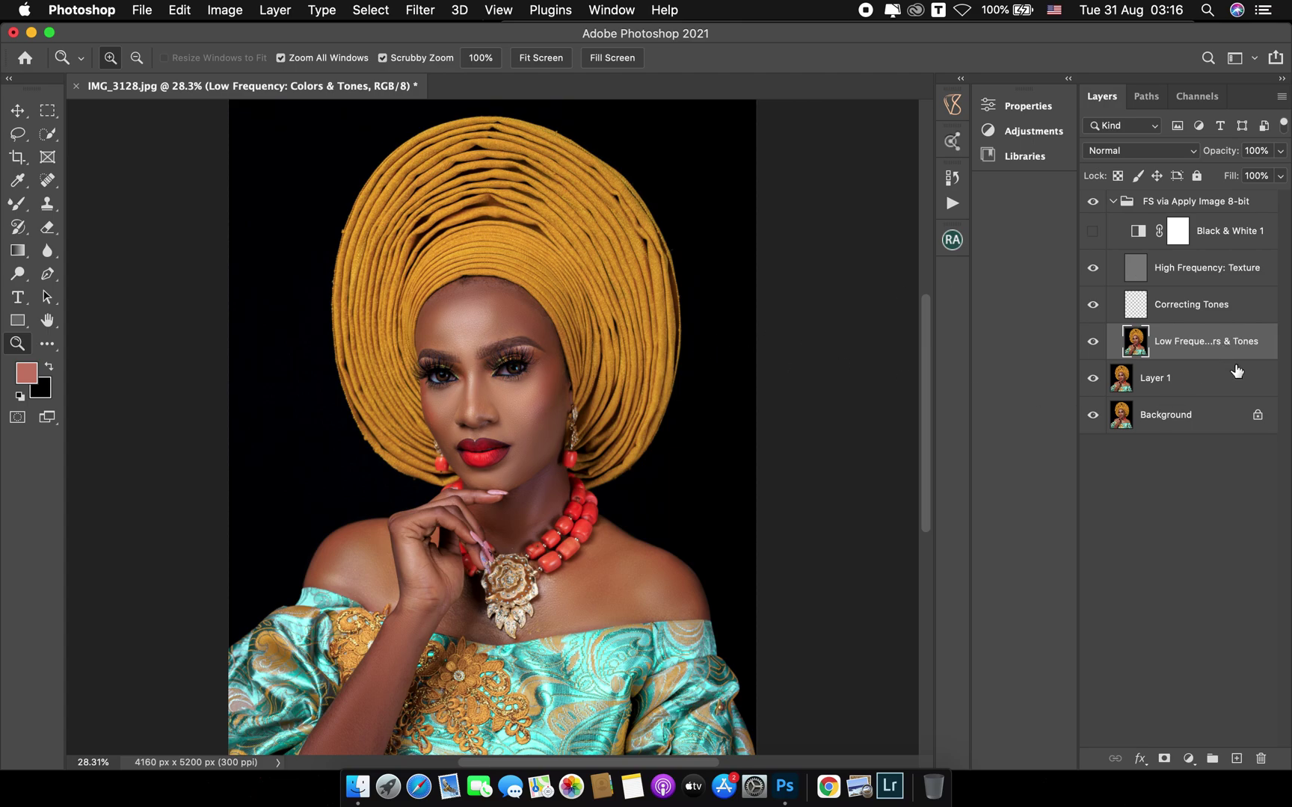
Merge the Correcting Tones layer with the Low Frequency: Colors & Tones layer
left_click(1210, 321, "shift")
right_click(1204, 321)
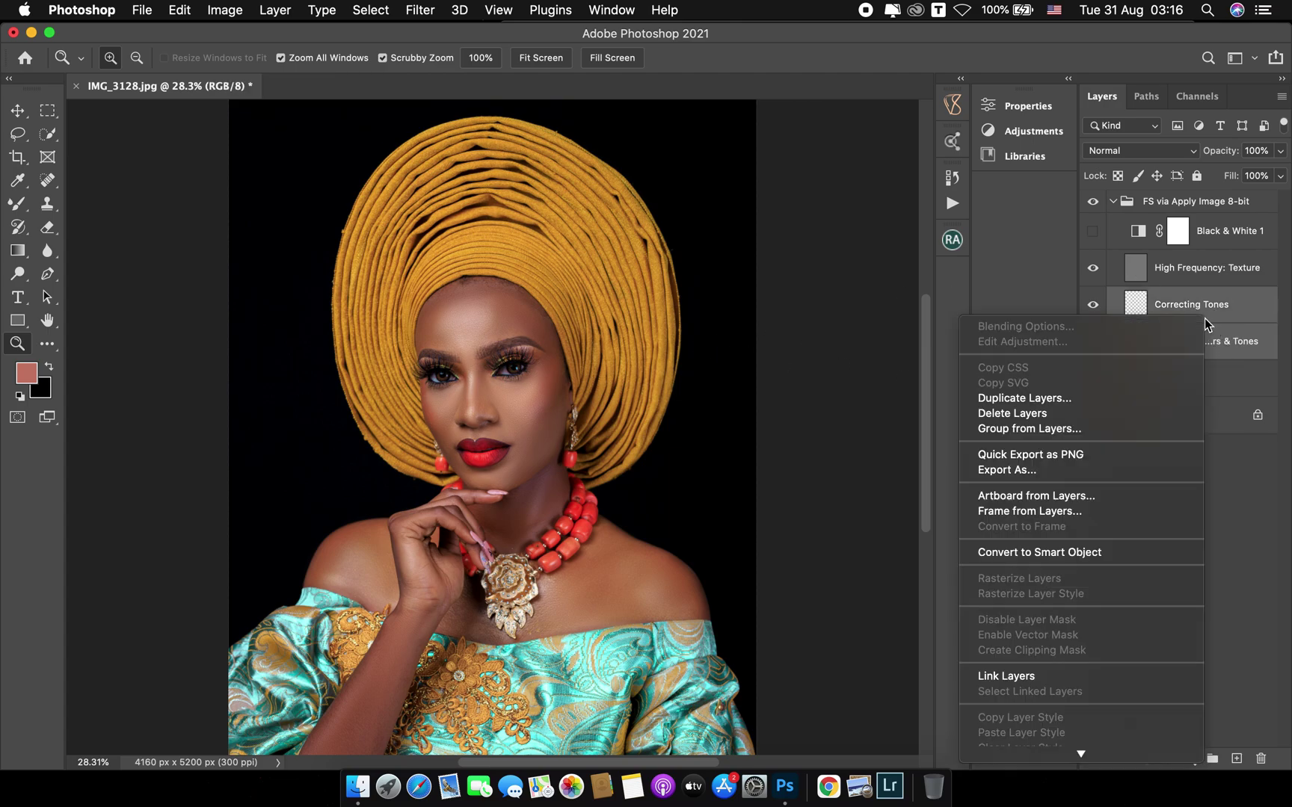
scroll(1041, 700, "down", 5)
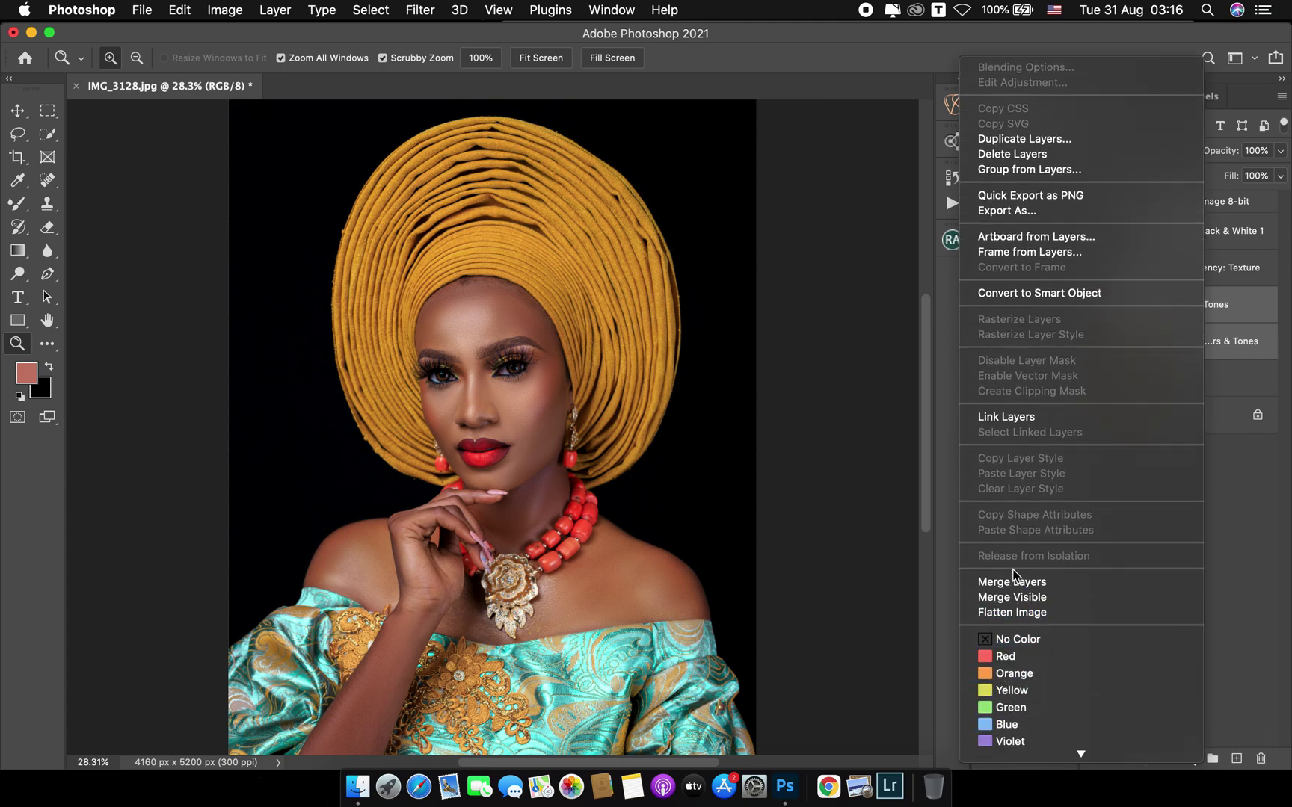
left_click(1027, 583)
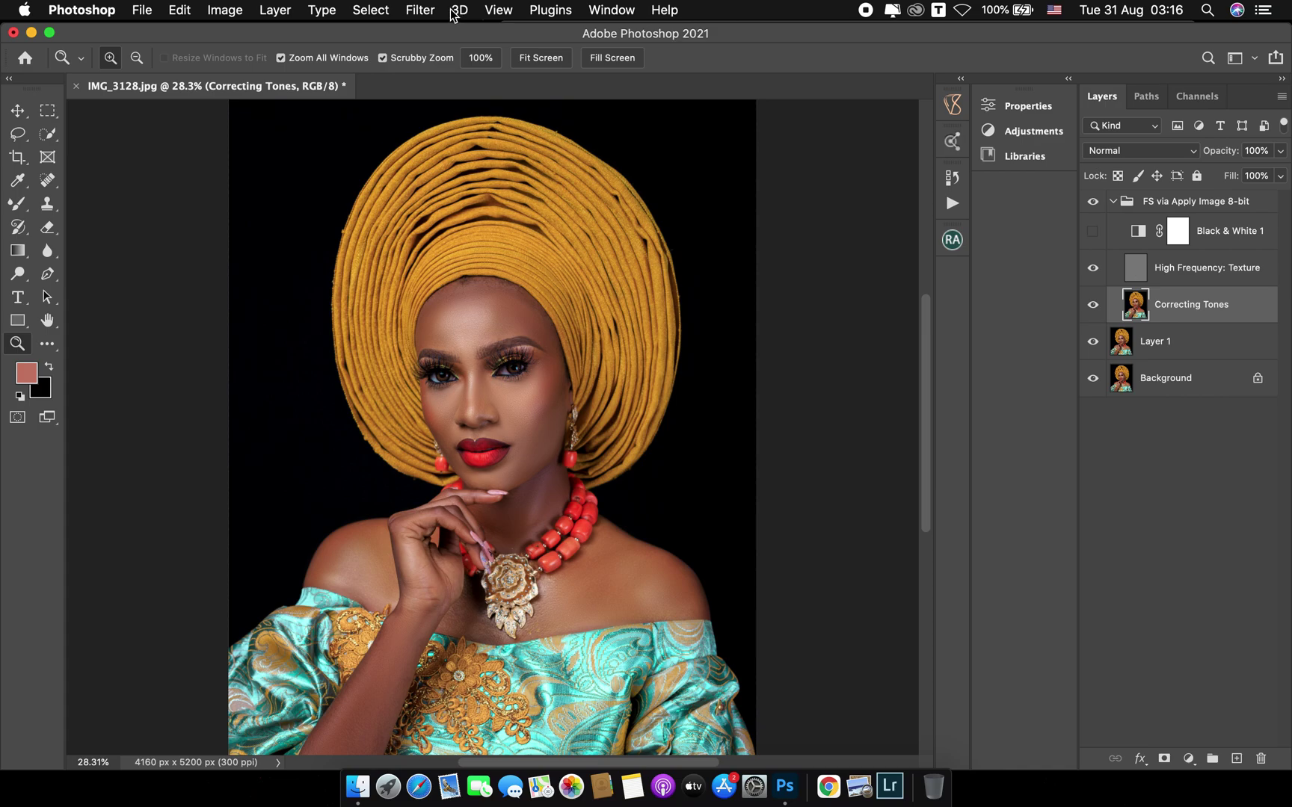
Smooth the skin on the Correcting Tones layer with the Photo-Toolbox SkinFiner filter at its existing settings and check the face up close
left_click(424, 10)
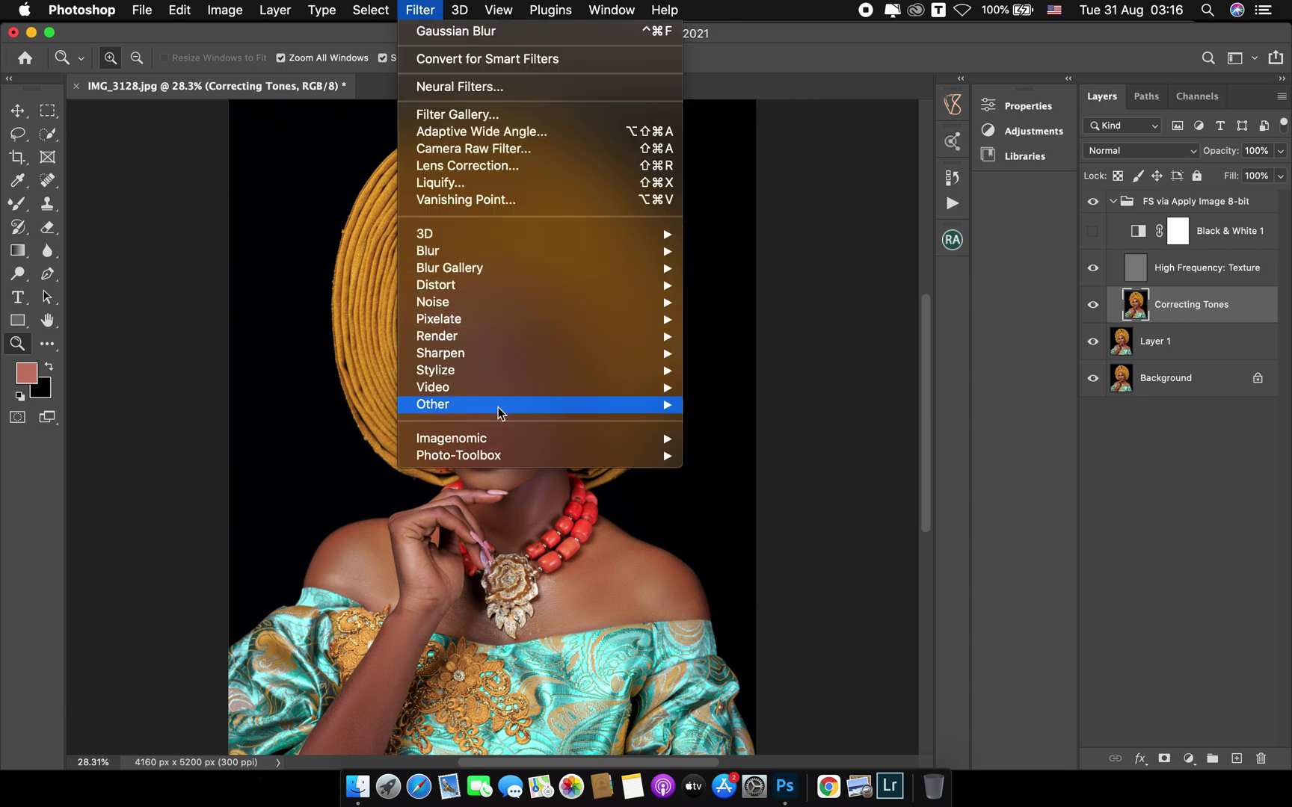
mouse_move(546, 461)
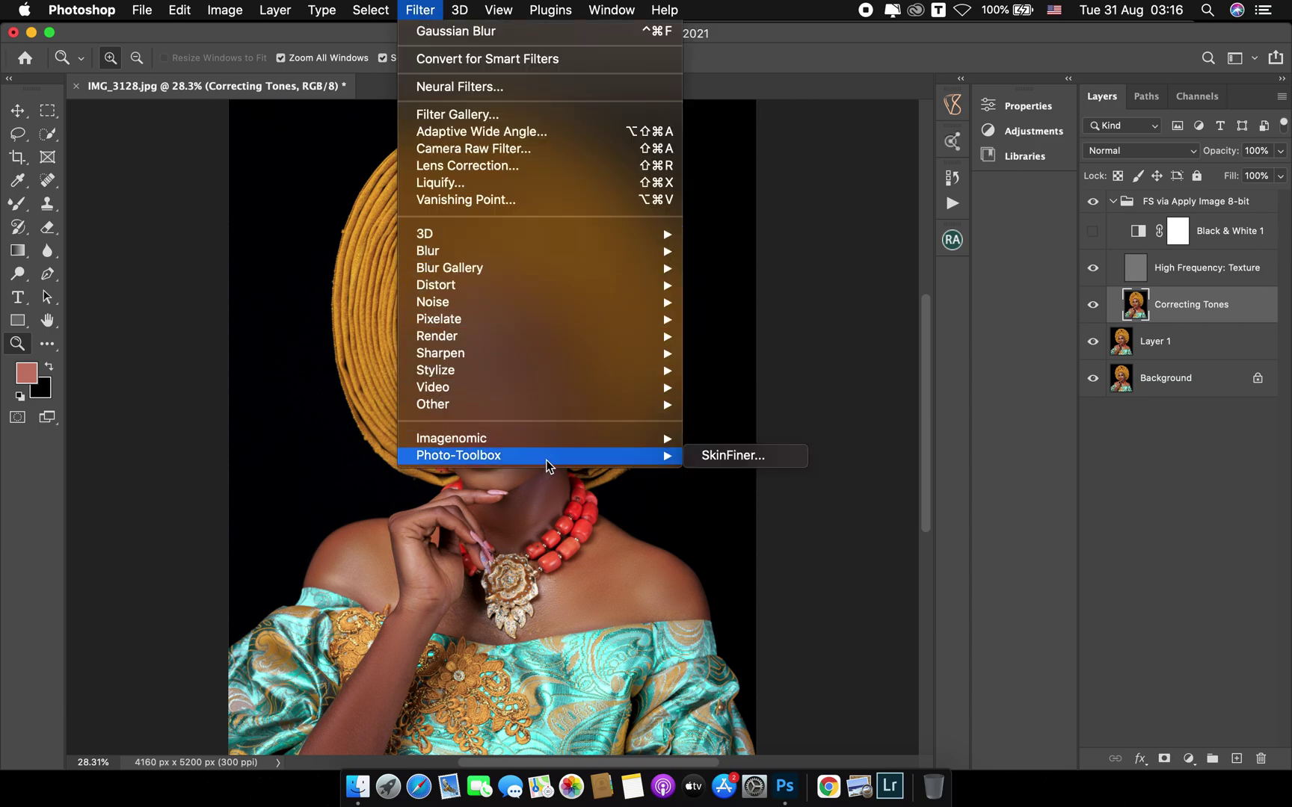
left_click(706, 456)
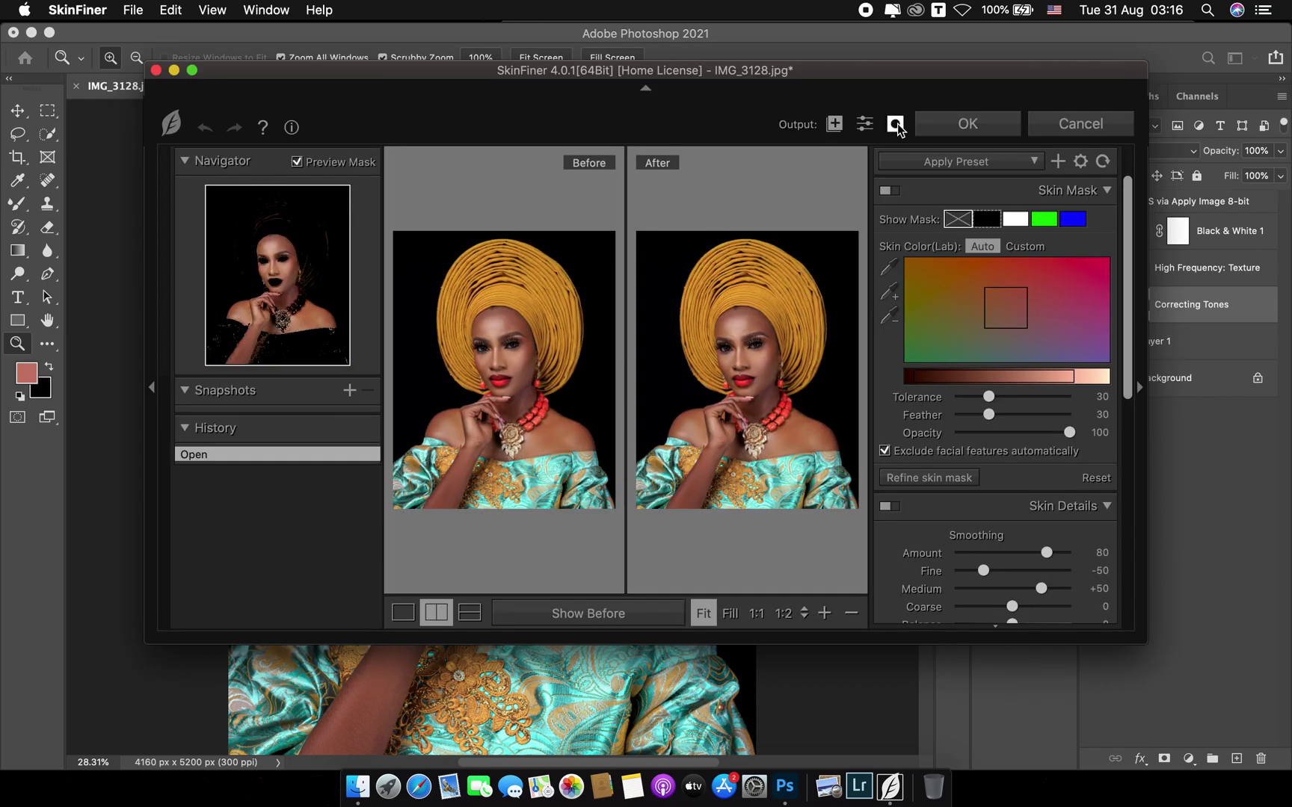
left_click(954, 127)
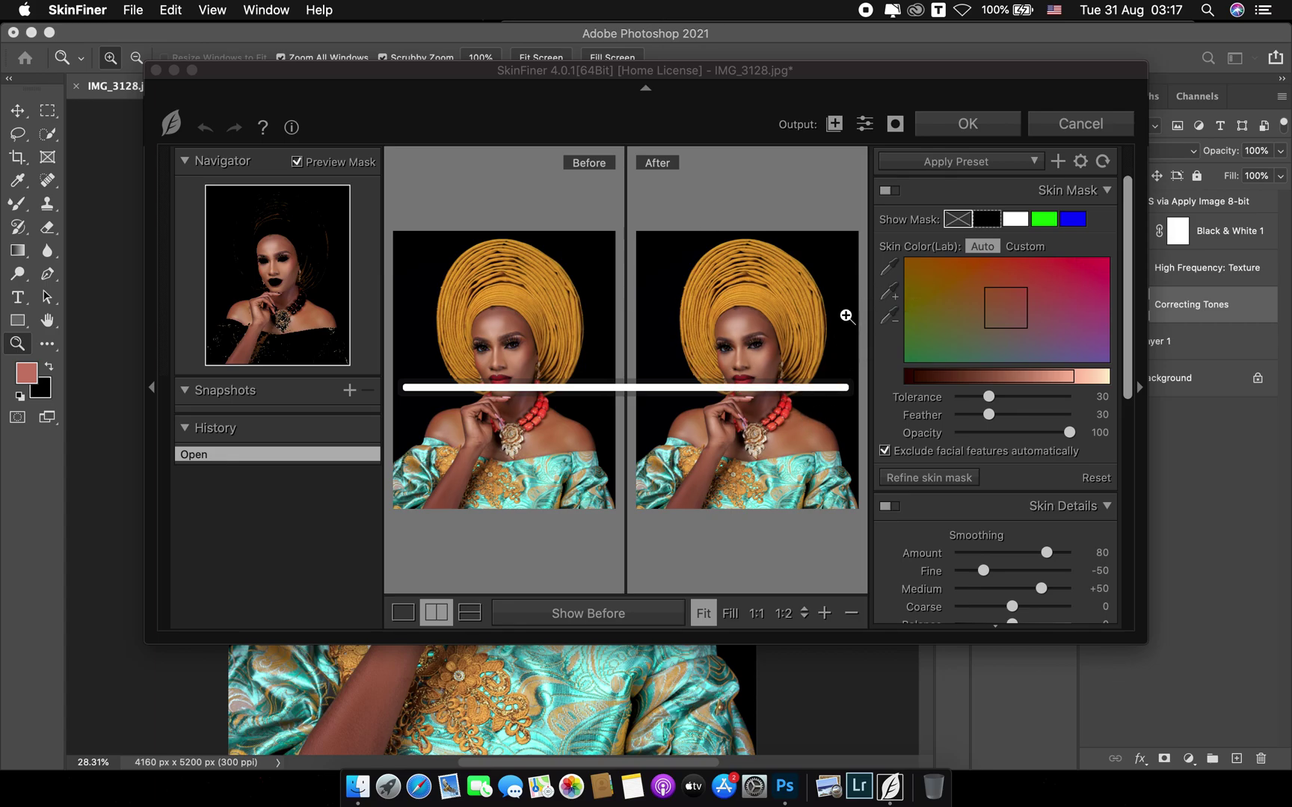
key("super+Tab")
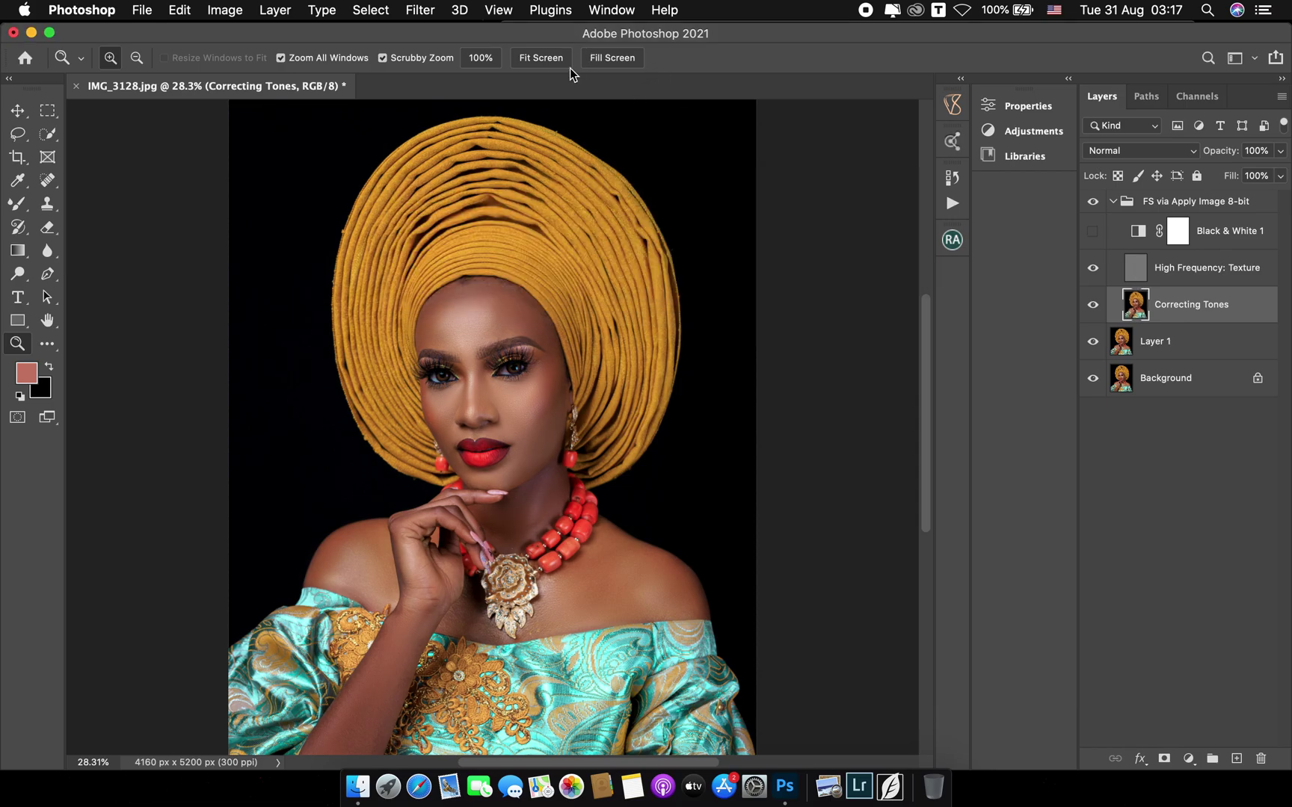
left_click(464, 320)
left_click(465, 320)
left_click(464, 320)
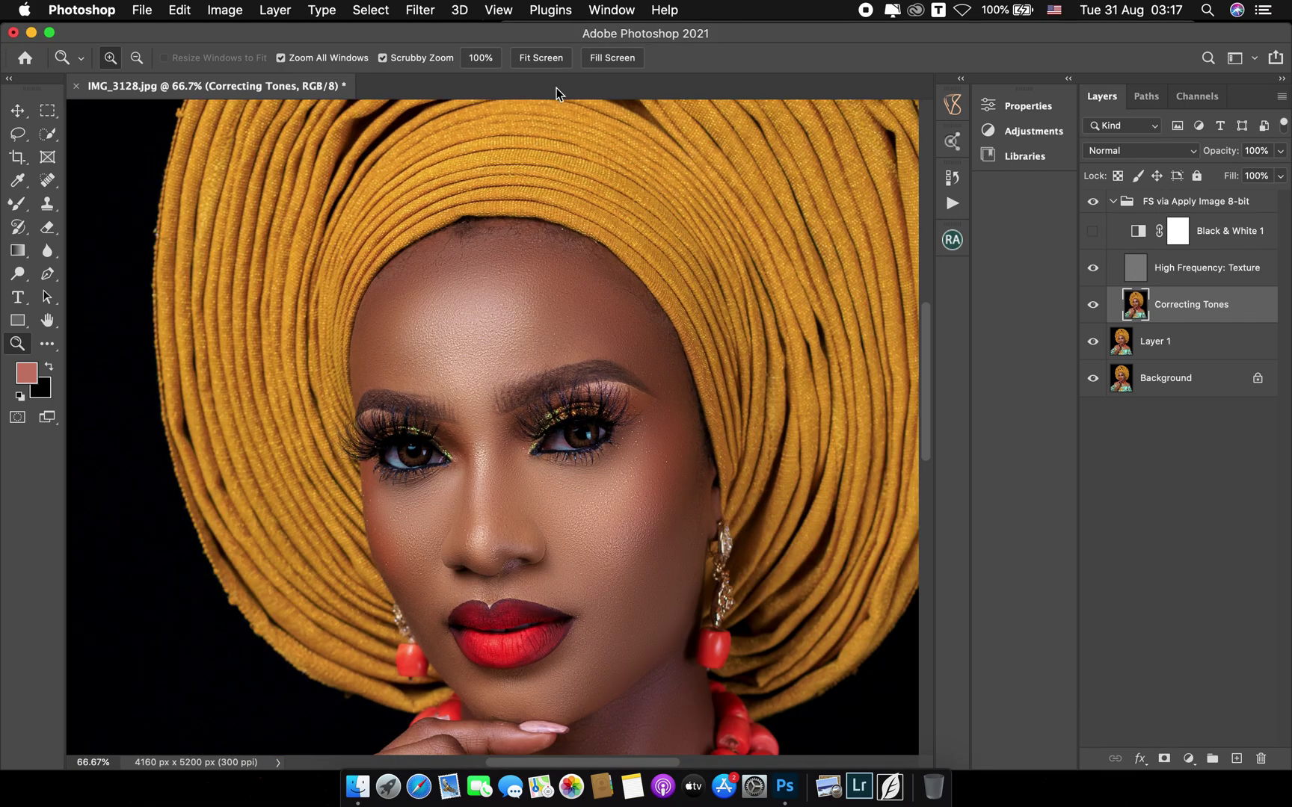
left_click(550, 58)
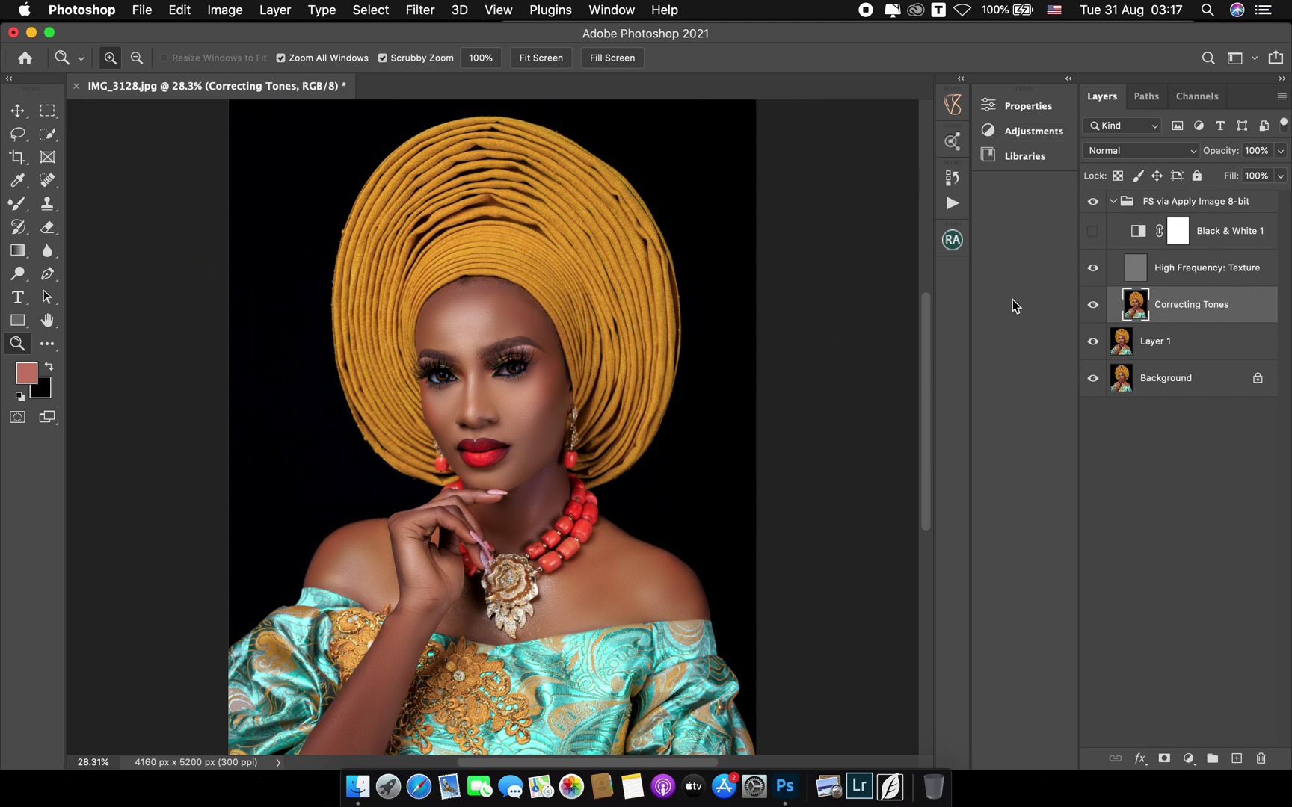
Add a Selective Color adjustment layer and place it above the FS via Apply Image 8-bit group
left_click(1241, 206)
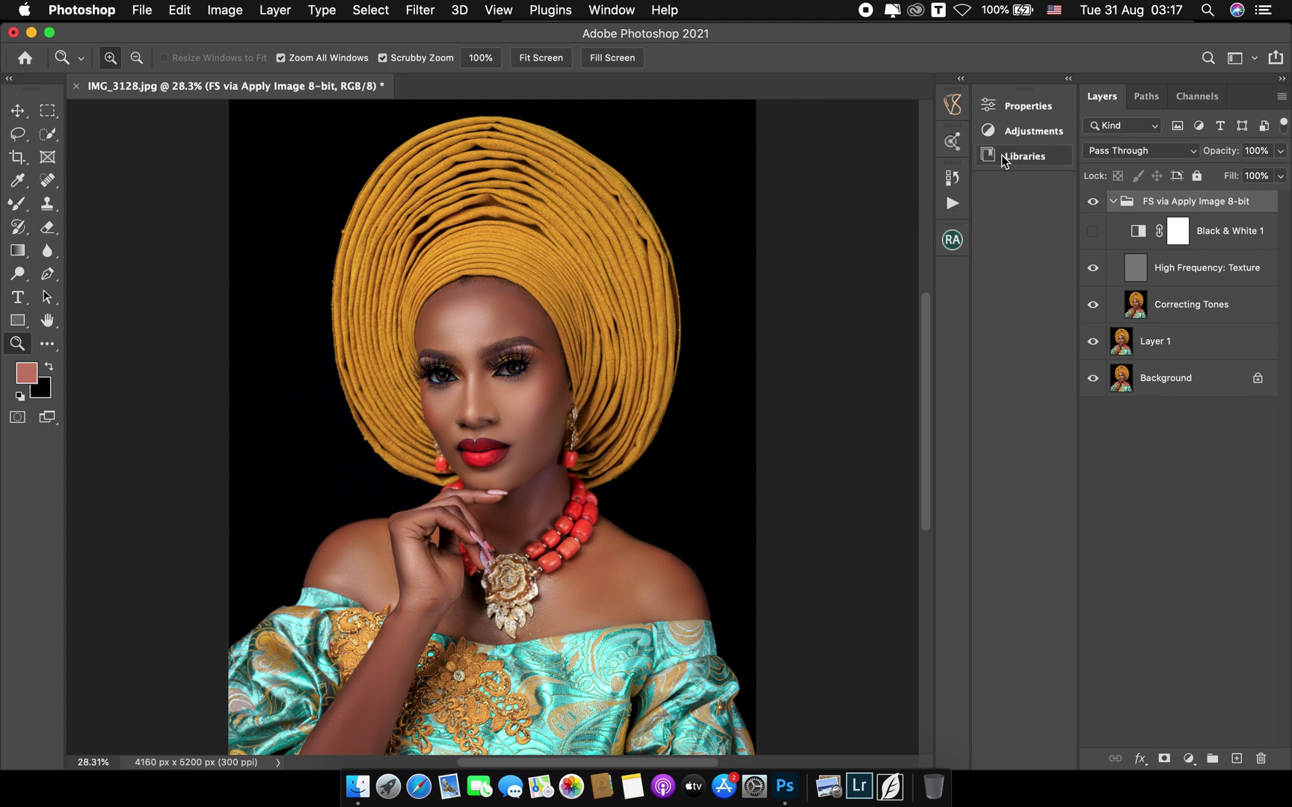
left_click(1031, 131)
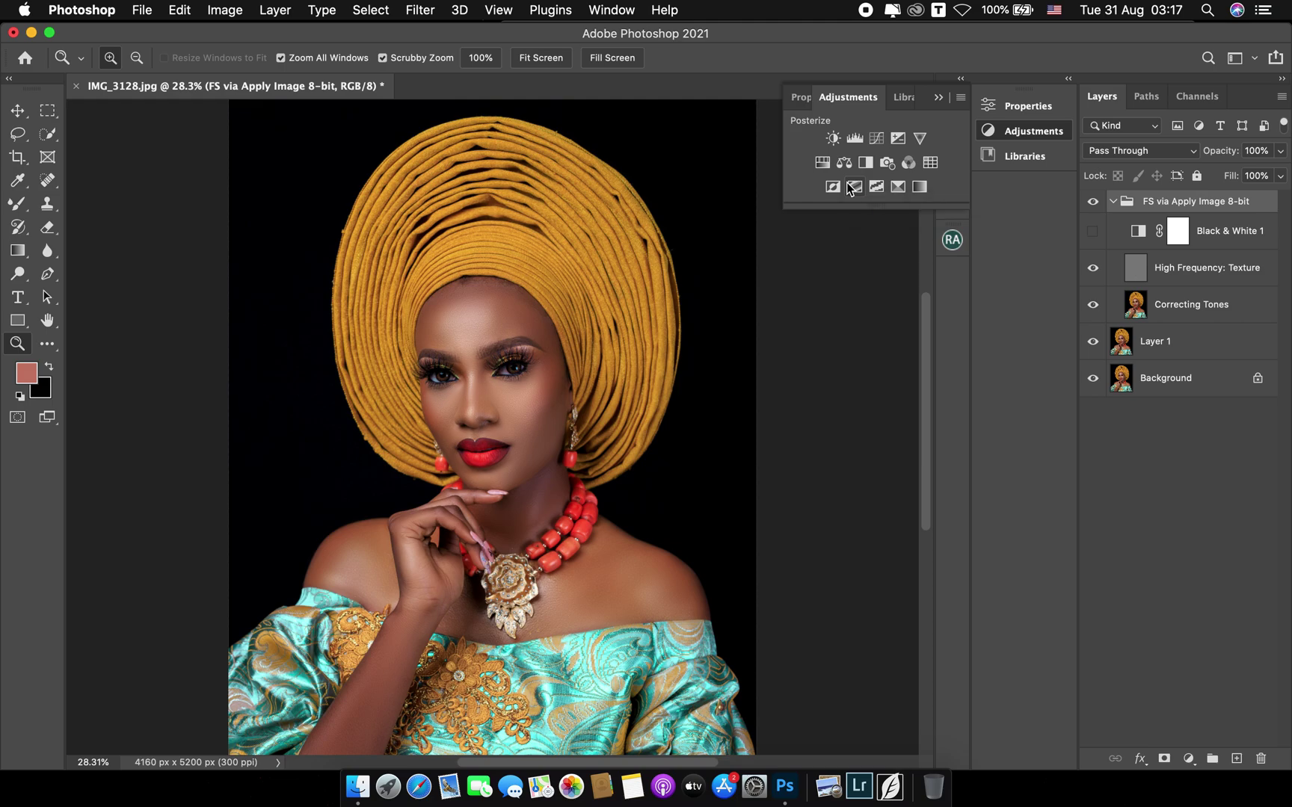
left_click(898, 186)
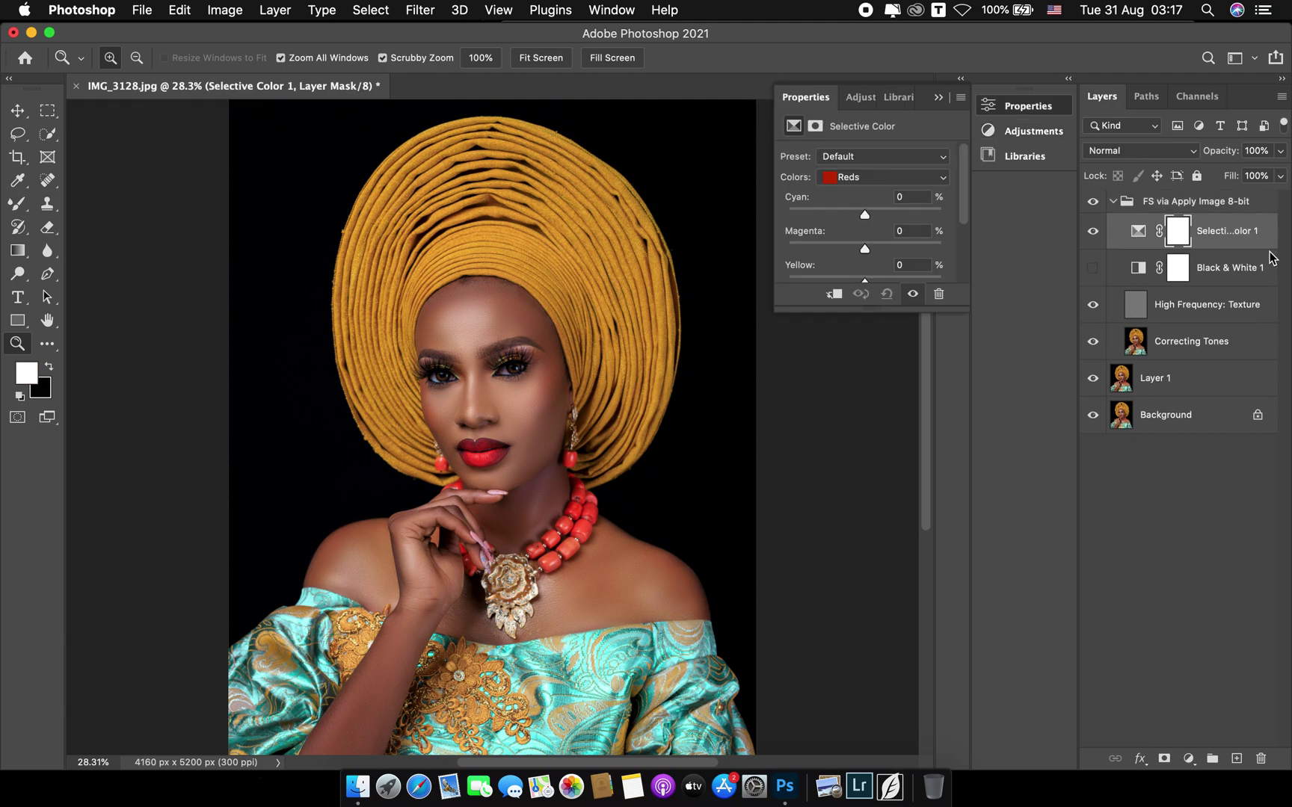
left_click_drag(1250, 245, 1245, 198)
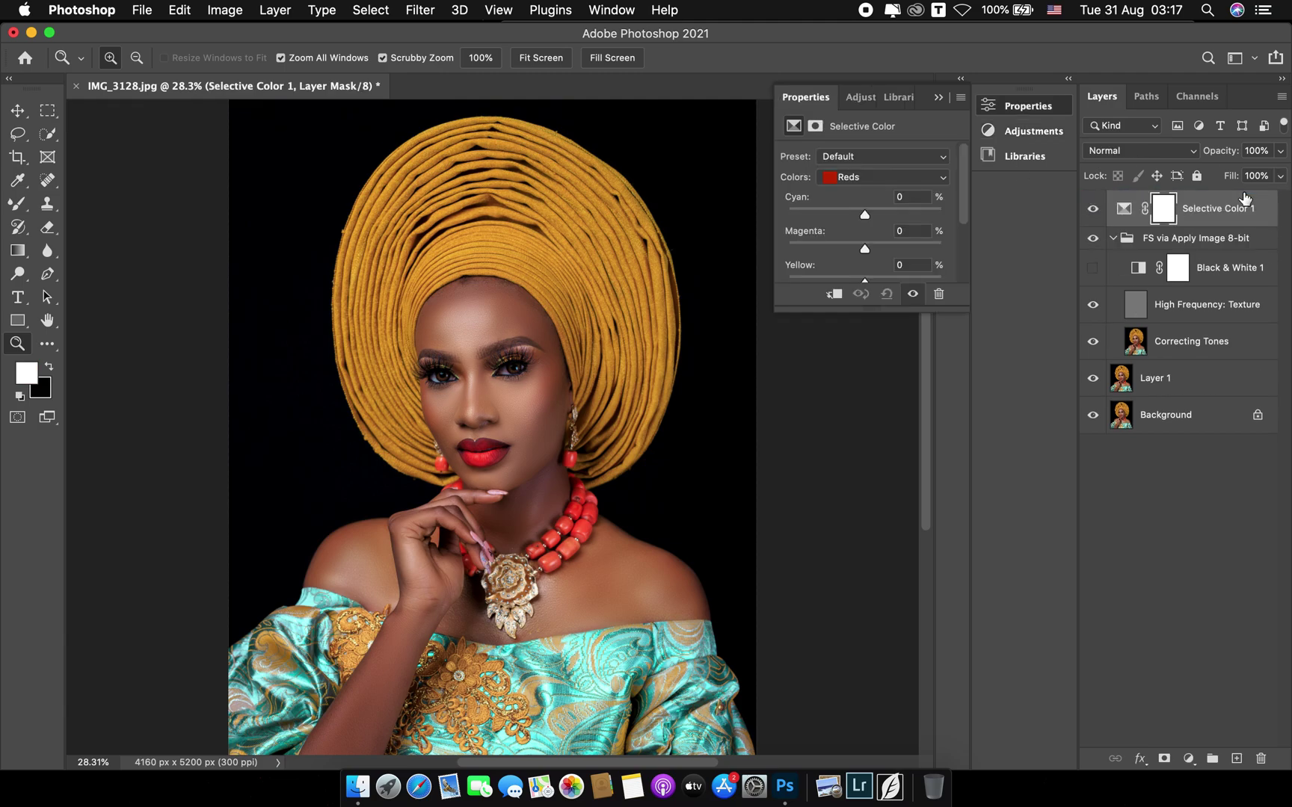
left_click(936, 97)
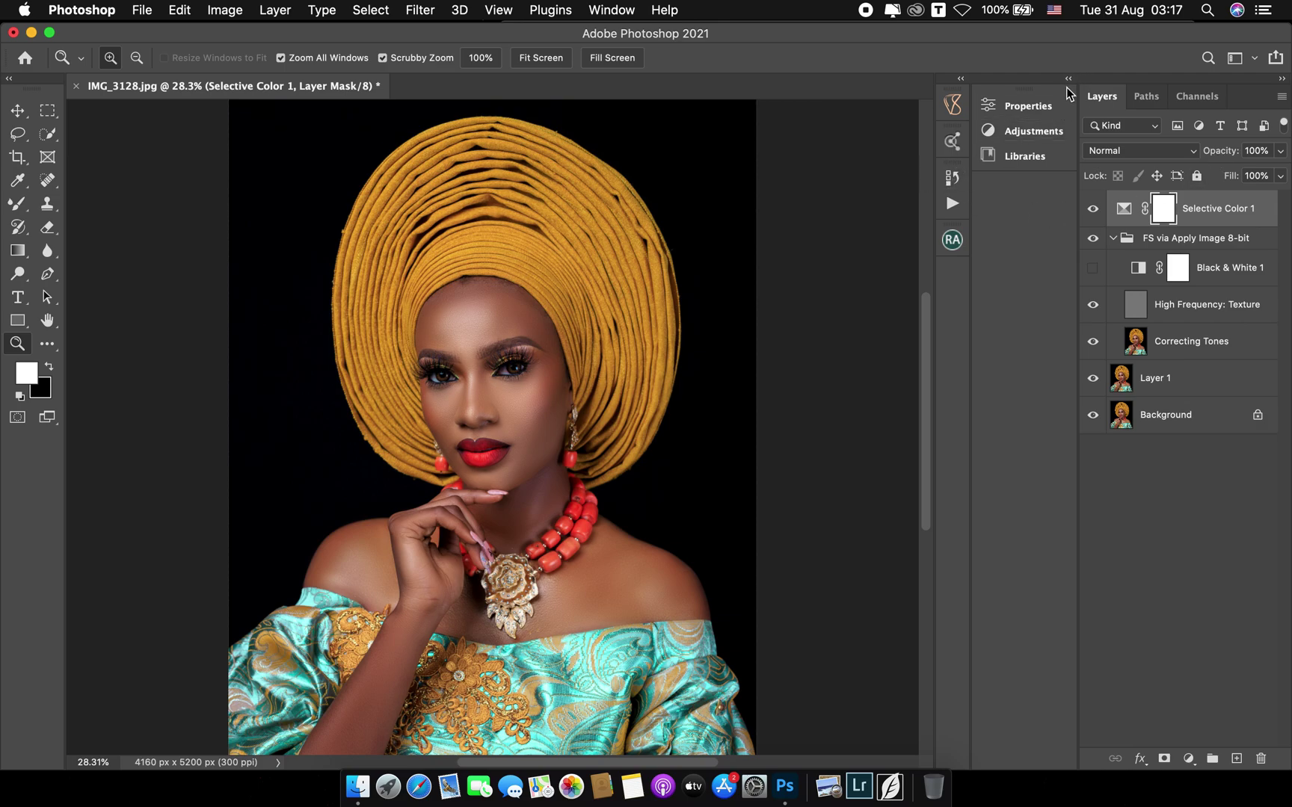
In the Selective Color adjustment, adjust the black amount of Blacks and set Black to +3% for Neutrals
left_click(1028, 109)
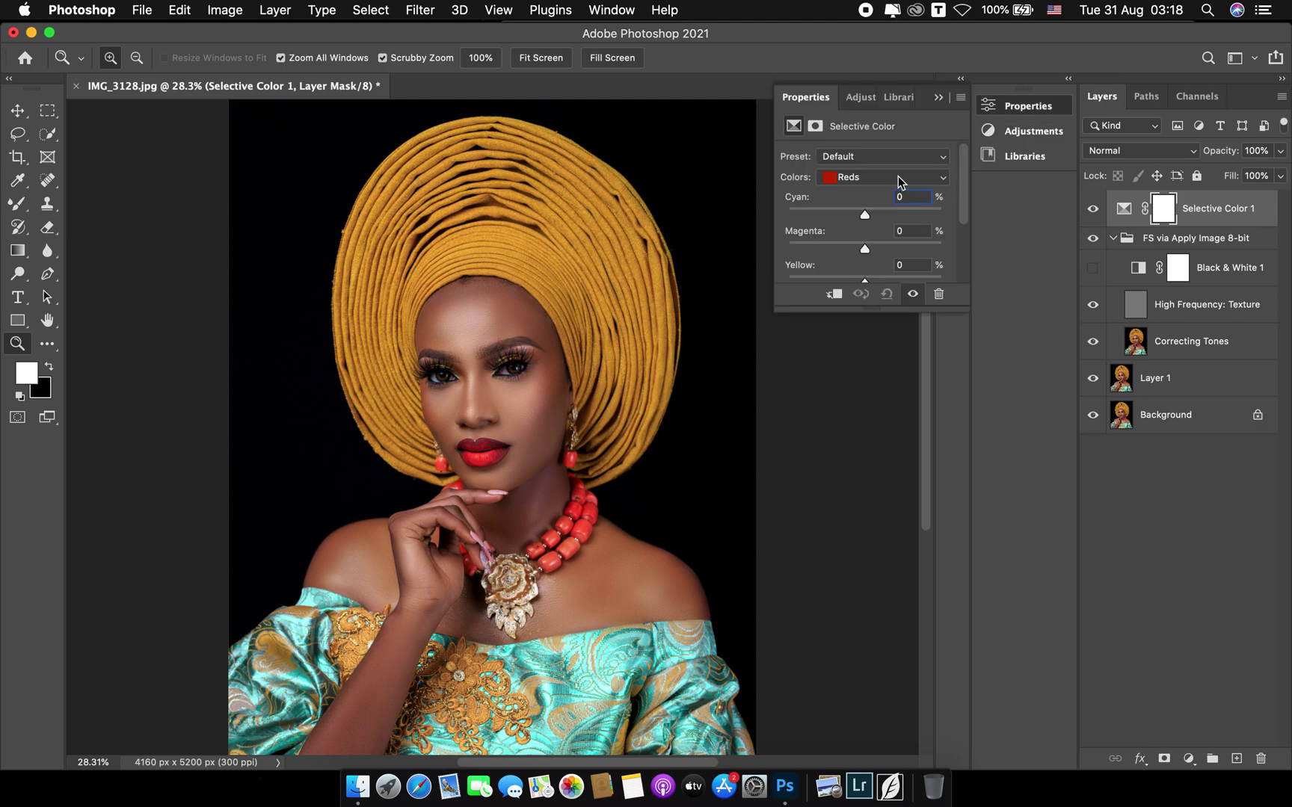
left_click_drag(874, 312, 874, 366)
left_click(933, 181)
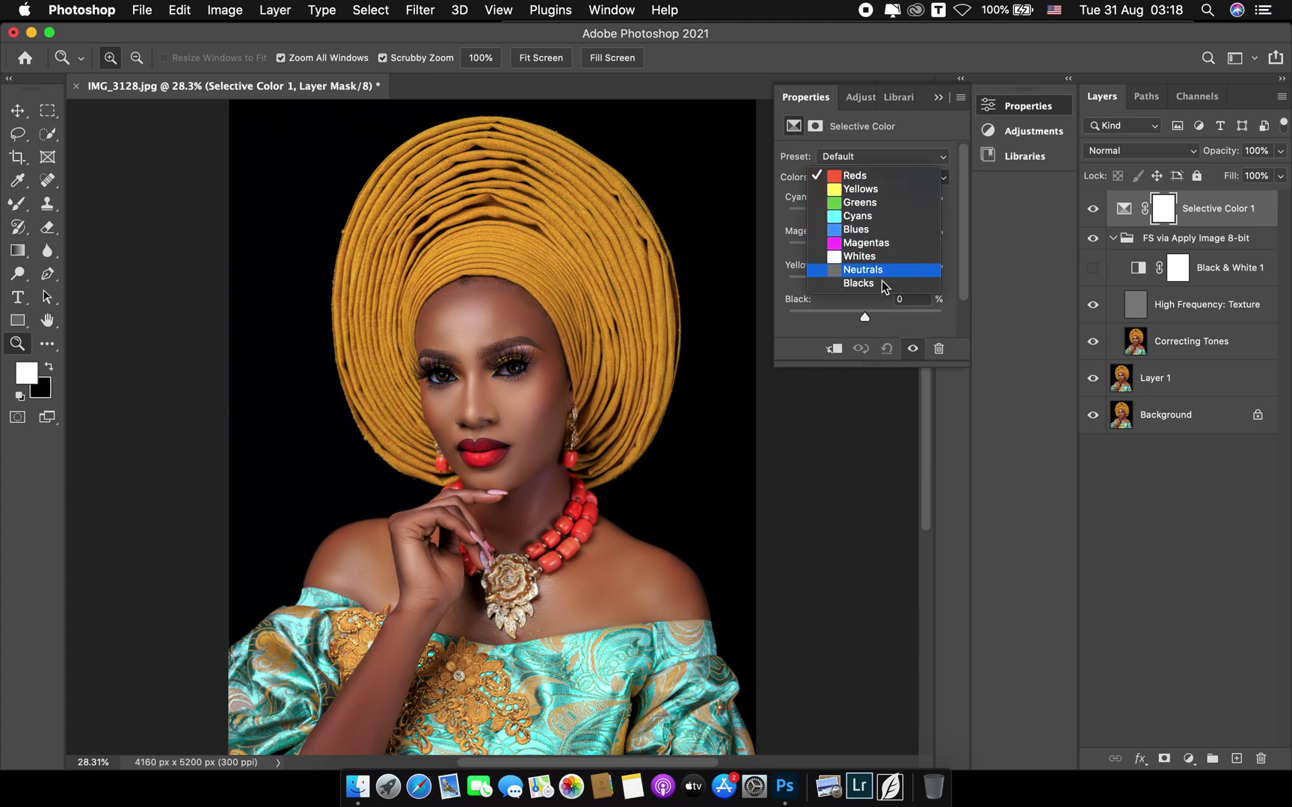
left_click(879, 285)
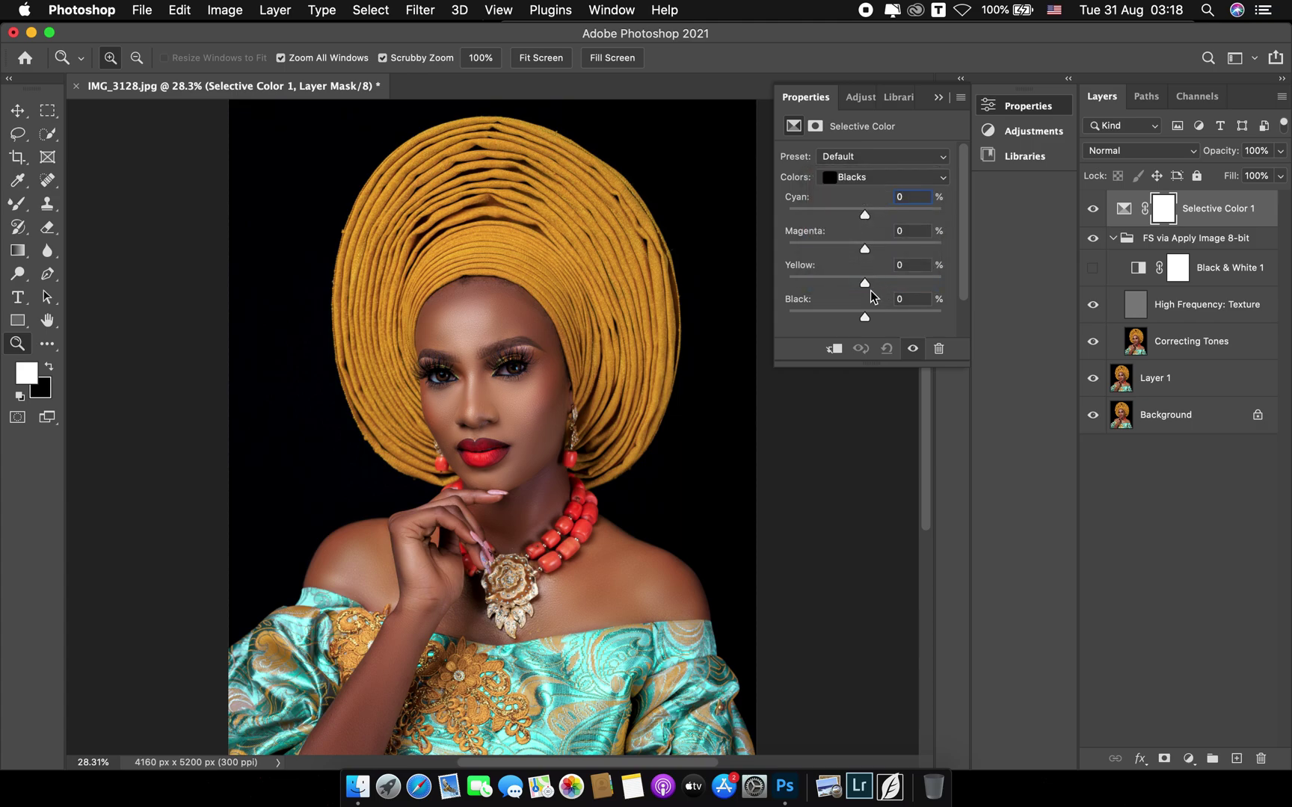
mouse_move(866, 320)
left_mouse_down()
mouse_move(880, 316)
mouse_move(832, 317)
mouse_move(865, 316)
left_mouse_up()
left_click(895, 180)
left_click(844, 161)
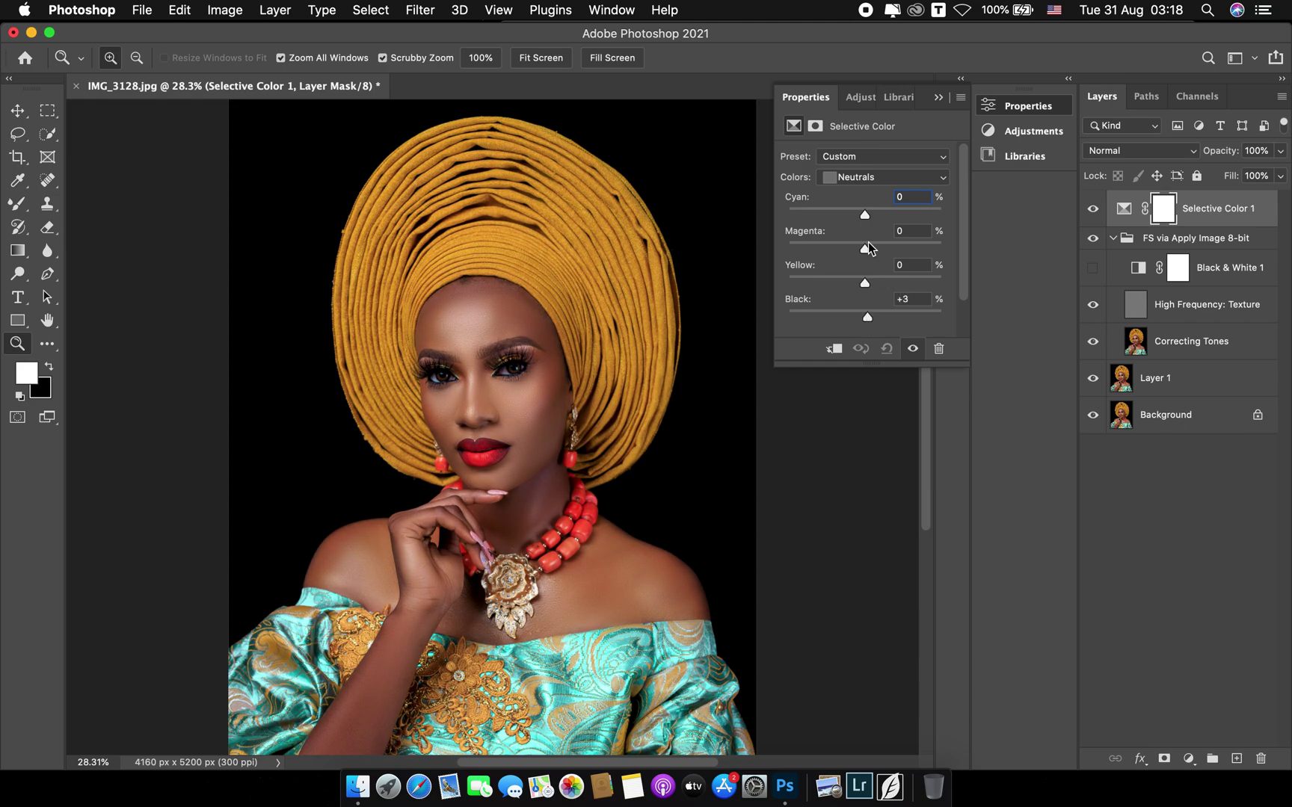
Set Selective Color Yellows to Yellow +9% and Black +5%, and Reds to Cyan -7%, Yellow +10% and Black +6%
left_click(895, 177)
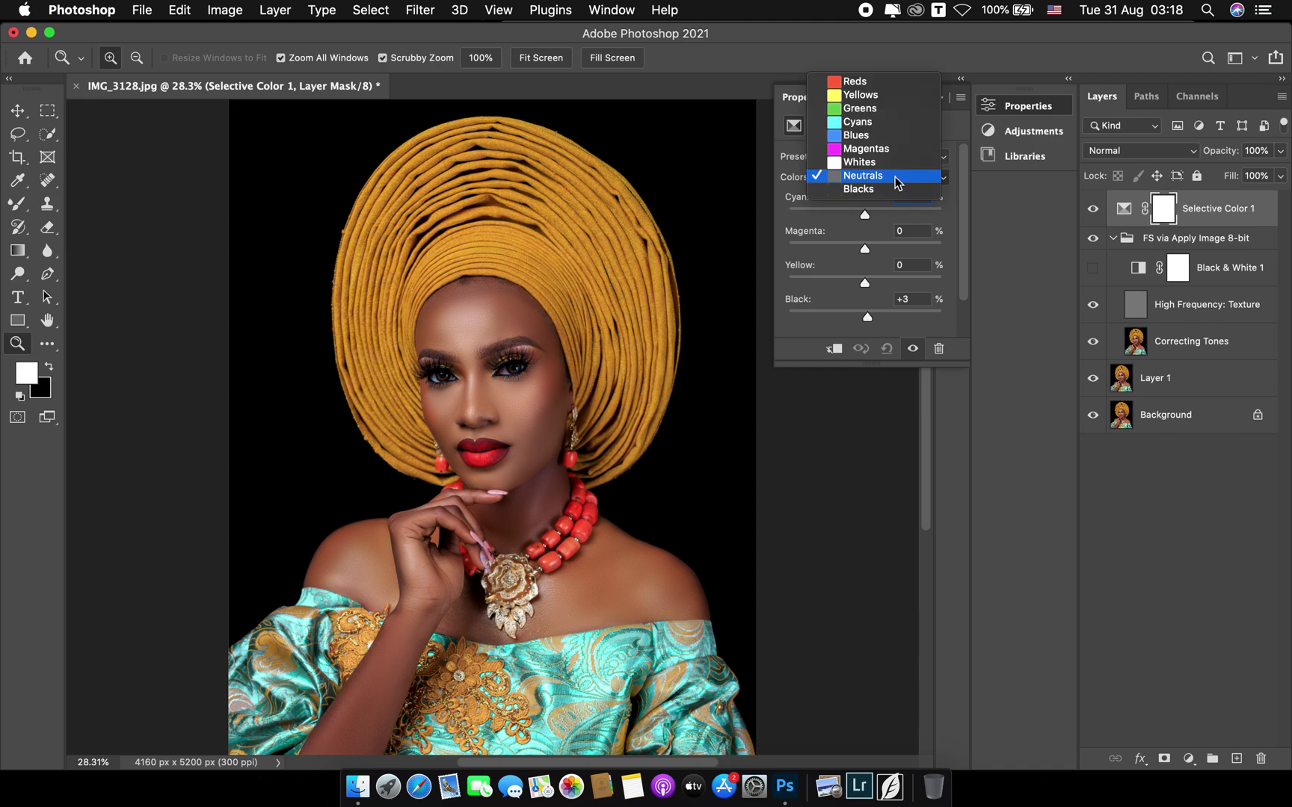
left_click(871, 97)
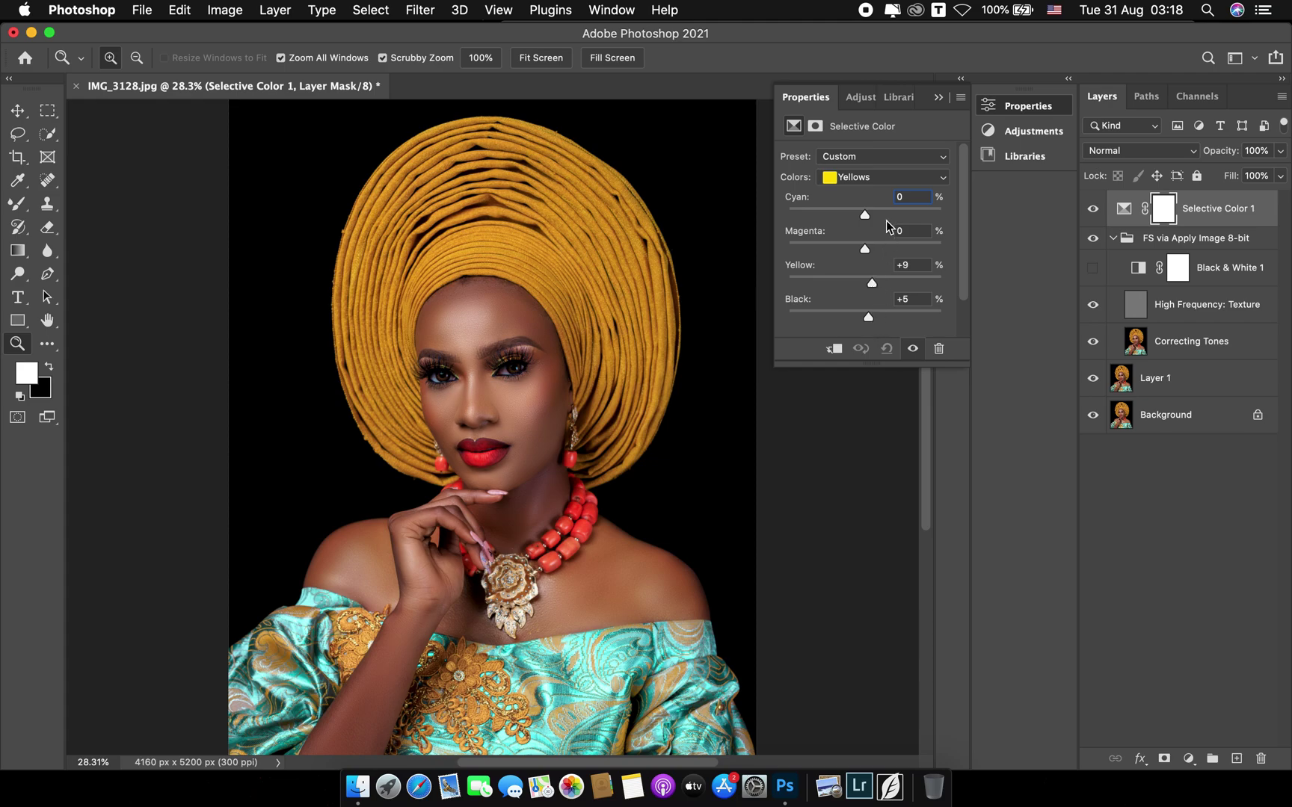
left_click(885, 178)
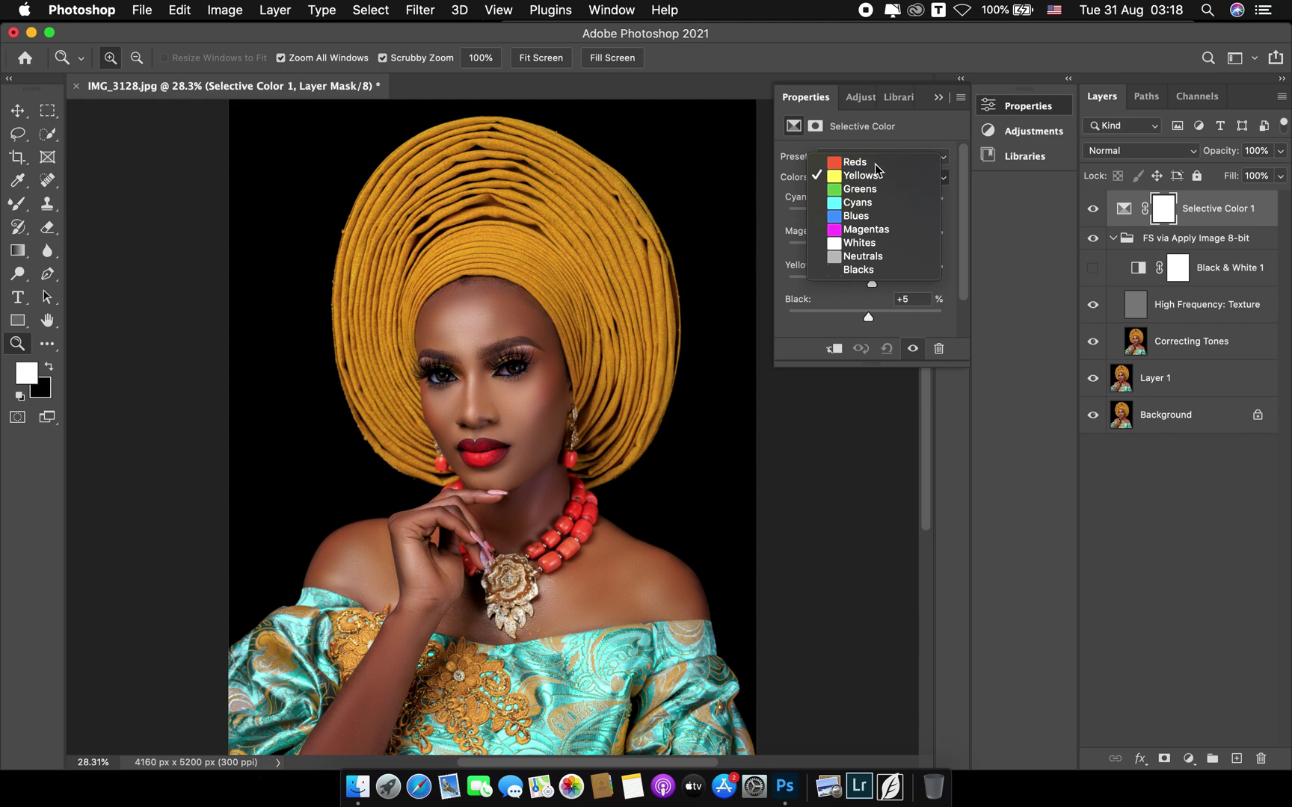
left_click(868, 163)
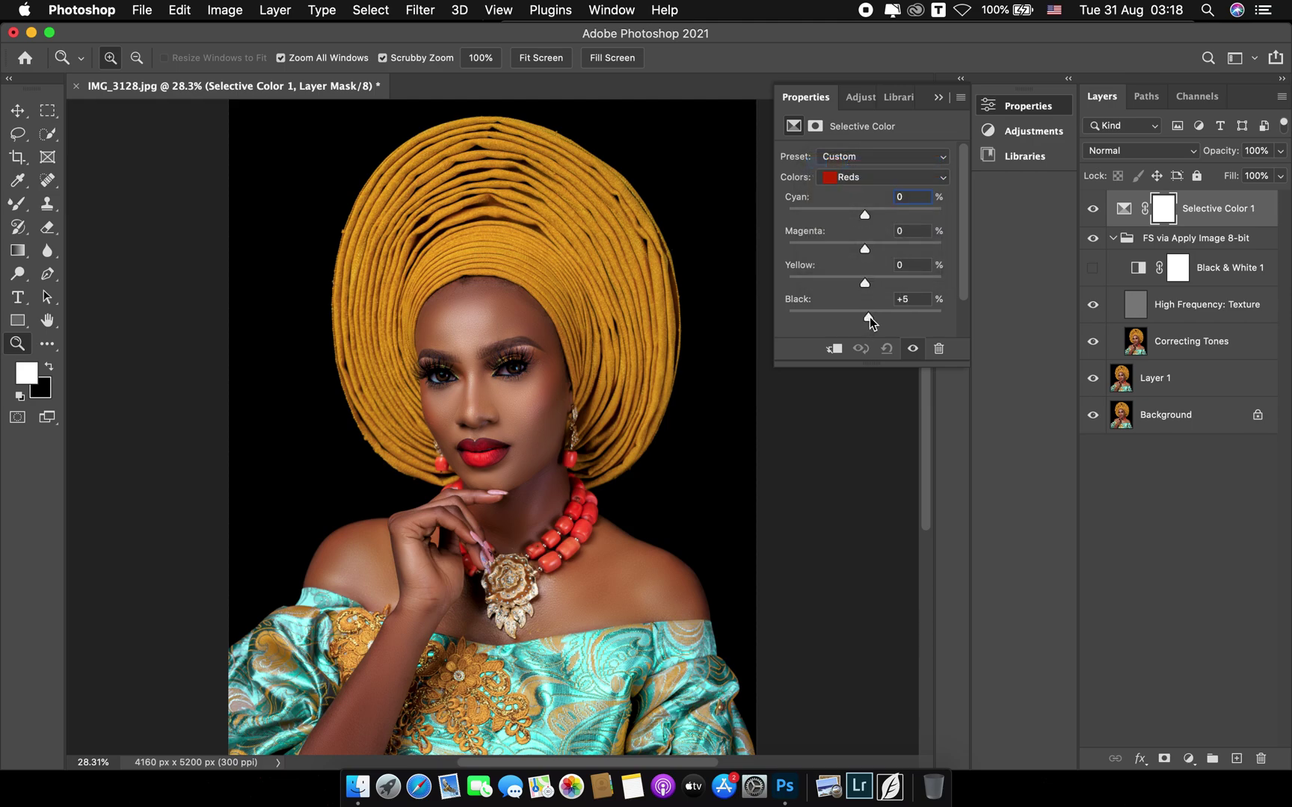
left_click_drag(872, 284, 873, 284)
left_click_drag(865, 214, 863, 217)
Compare the portrait with and without the Selective Color 1 layer, checking the face up close and the full image
left_click(495, 372)
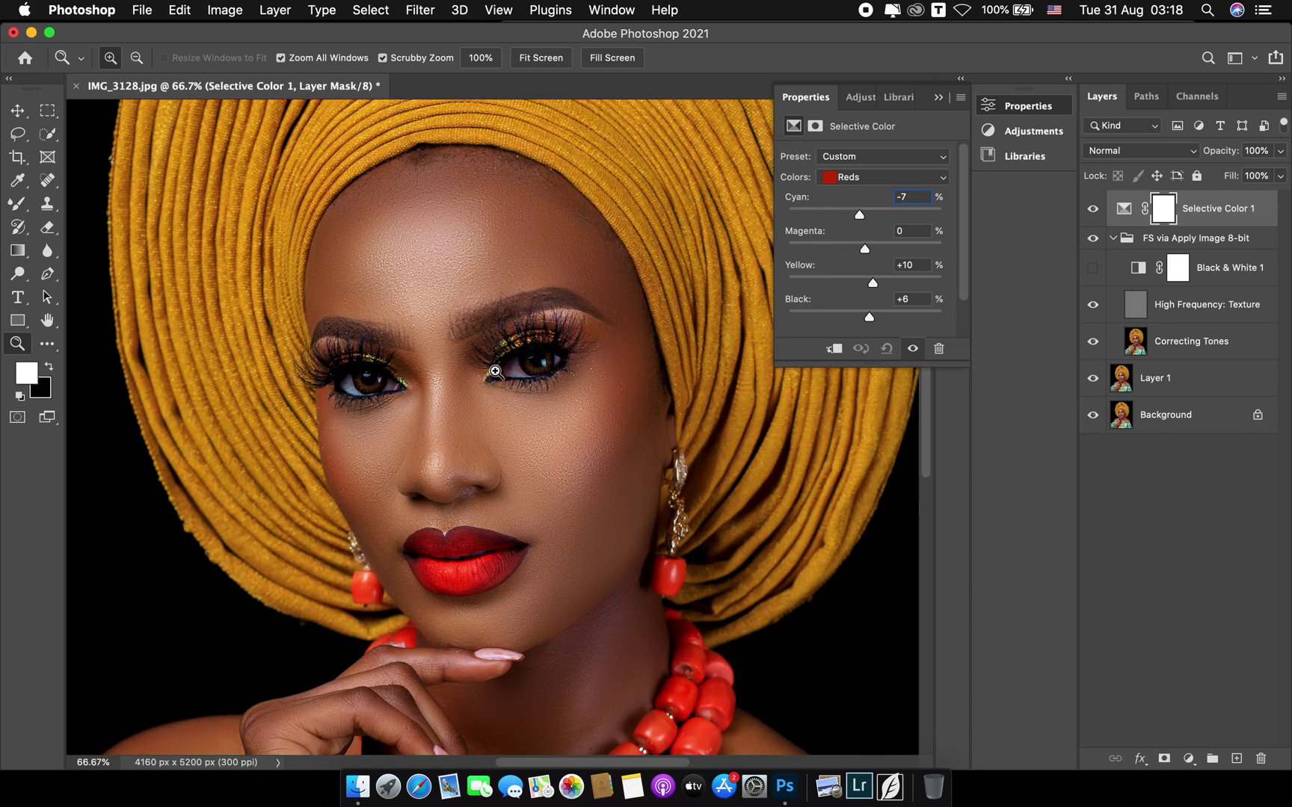
left_click(543, 60)
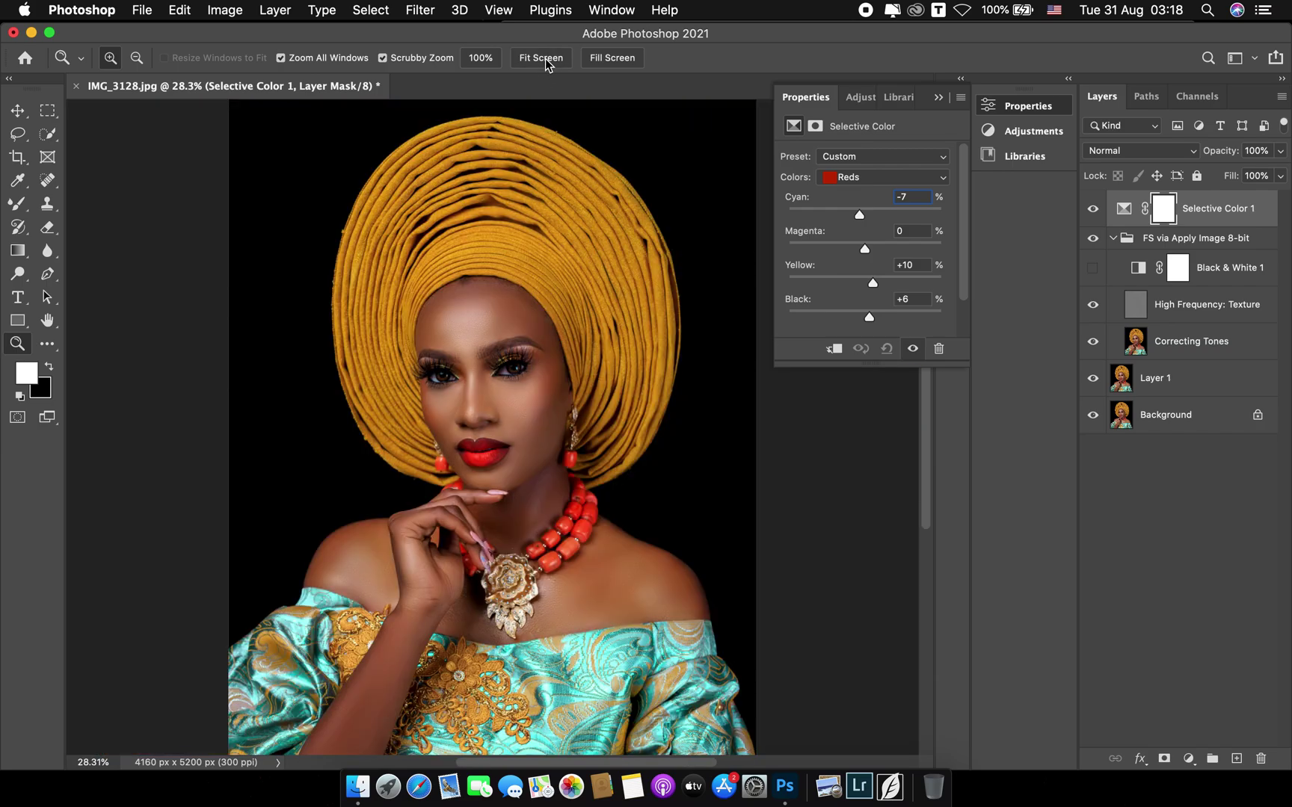
left_click(1093, 213)
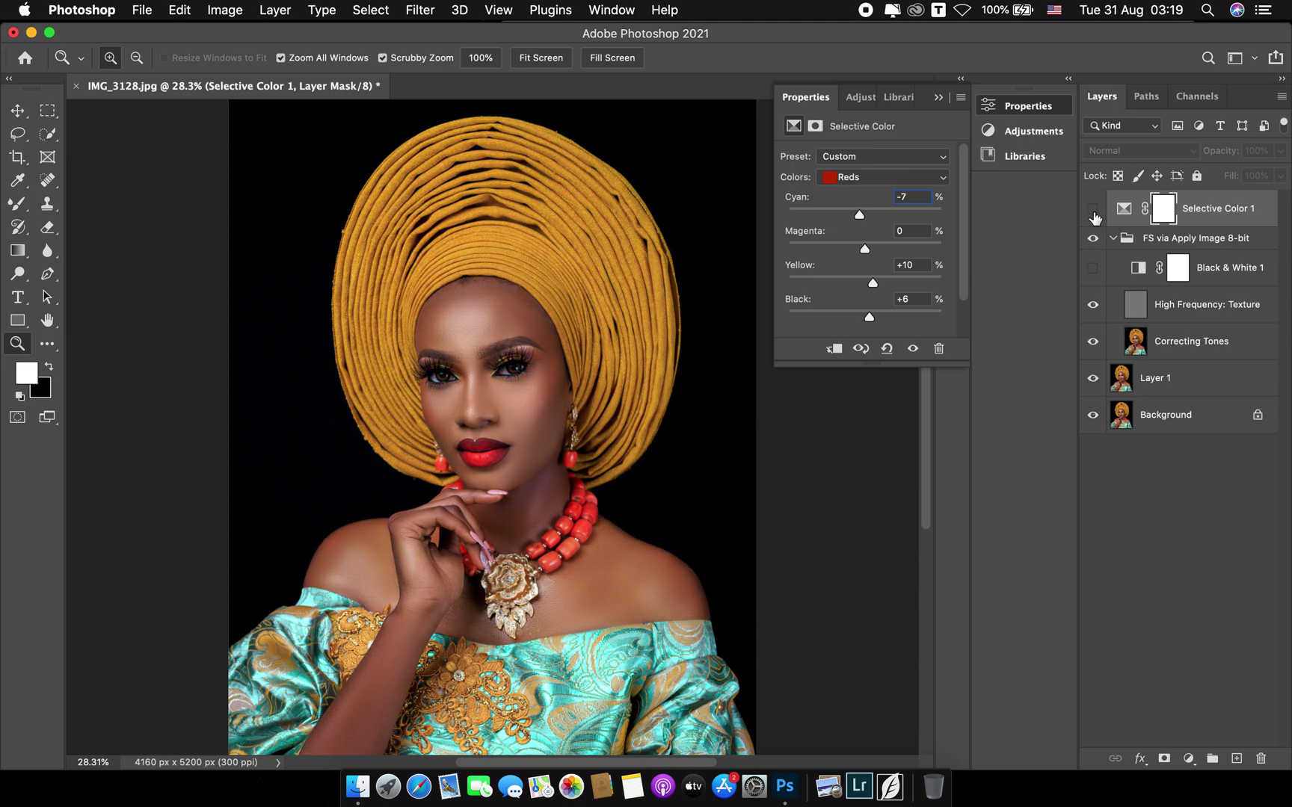
left_click(1093, 213)
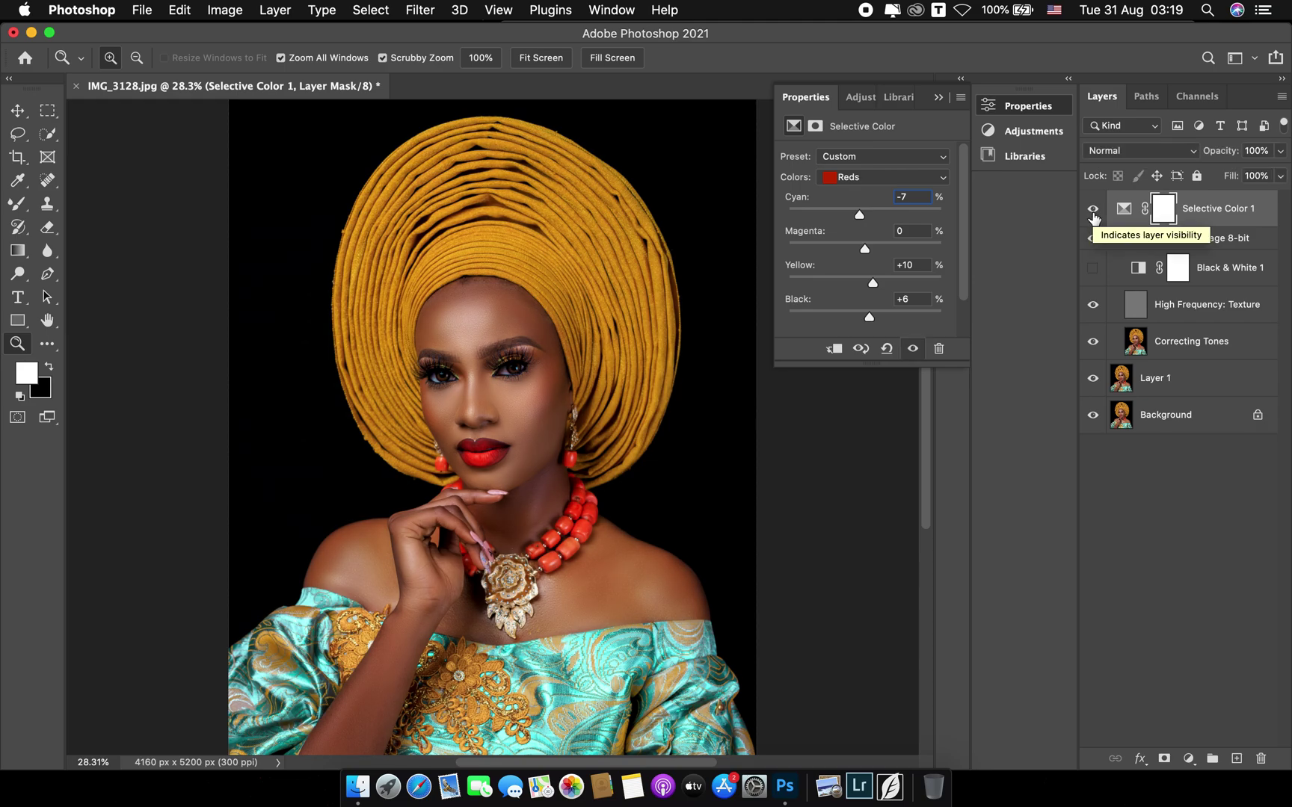
left_click(1093, 214)
left_click(1093, 213)
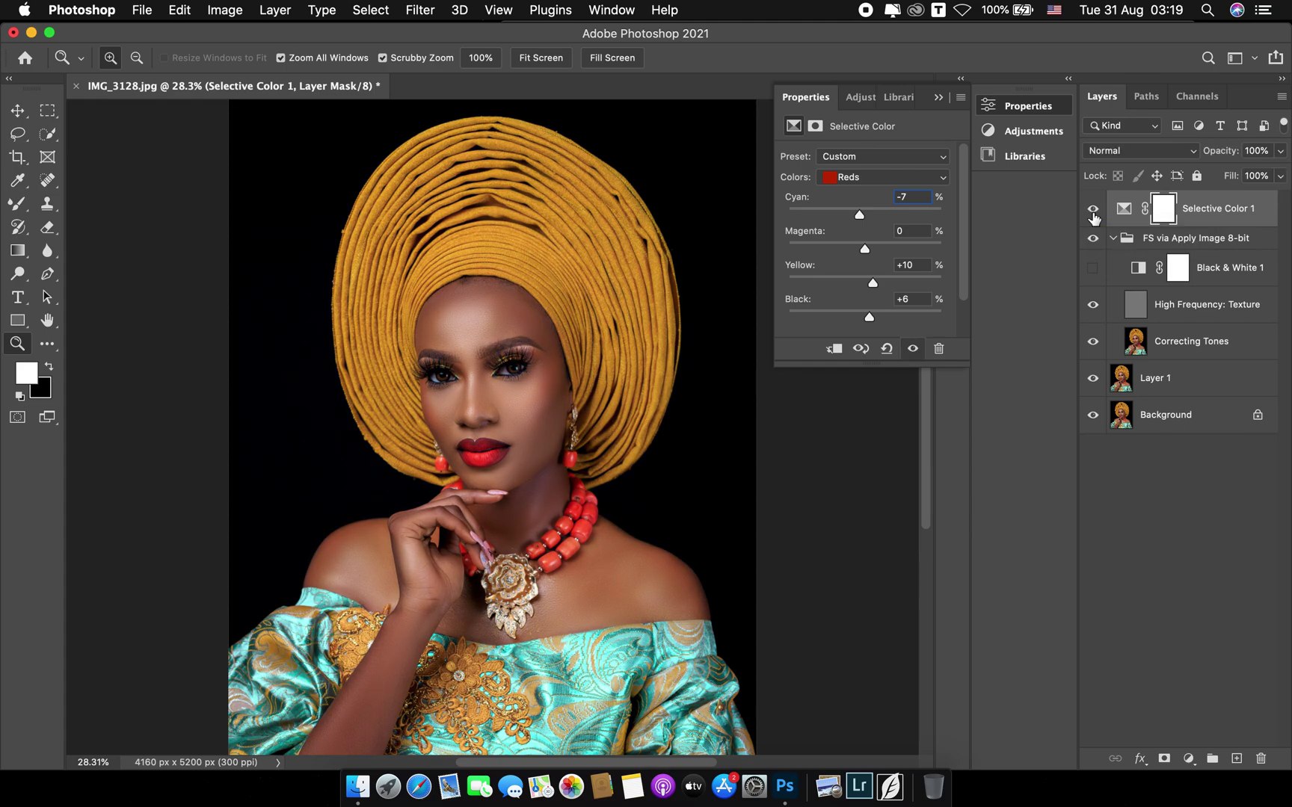
left_click(938, 99)
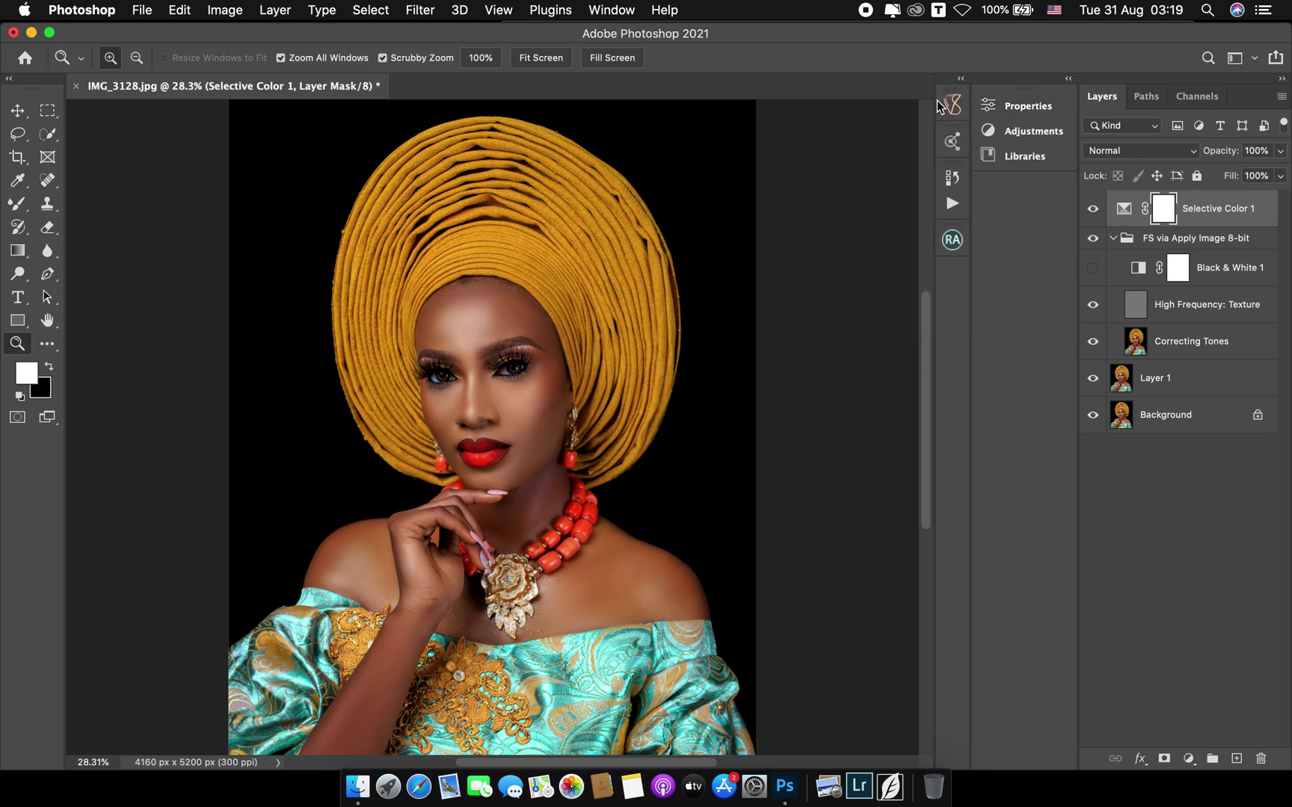
Run the White eyes and teeth action to add its masked White eyes/Teeth group above Selective Color 1
left_click_drag(517, 372, 522, 373)
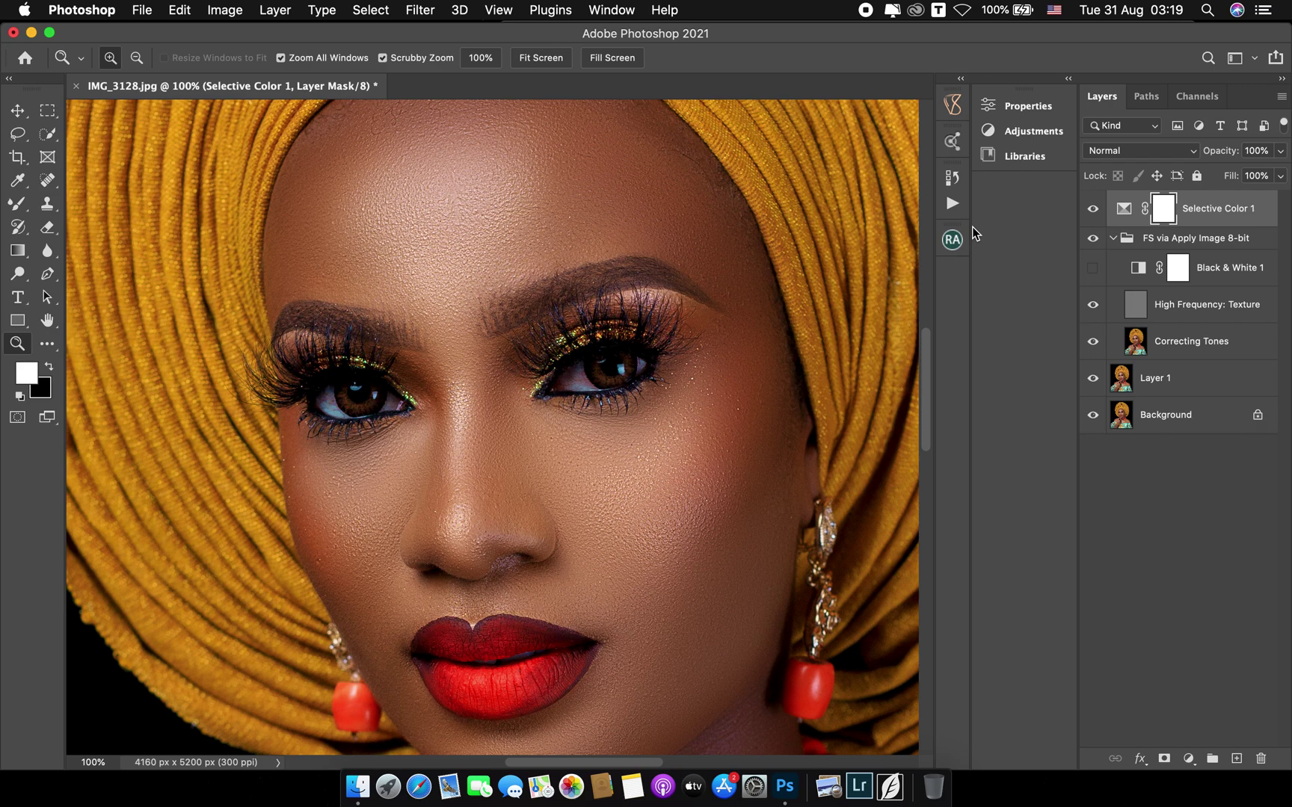
left_click(952, 203)
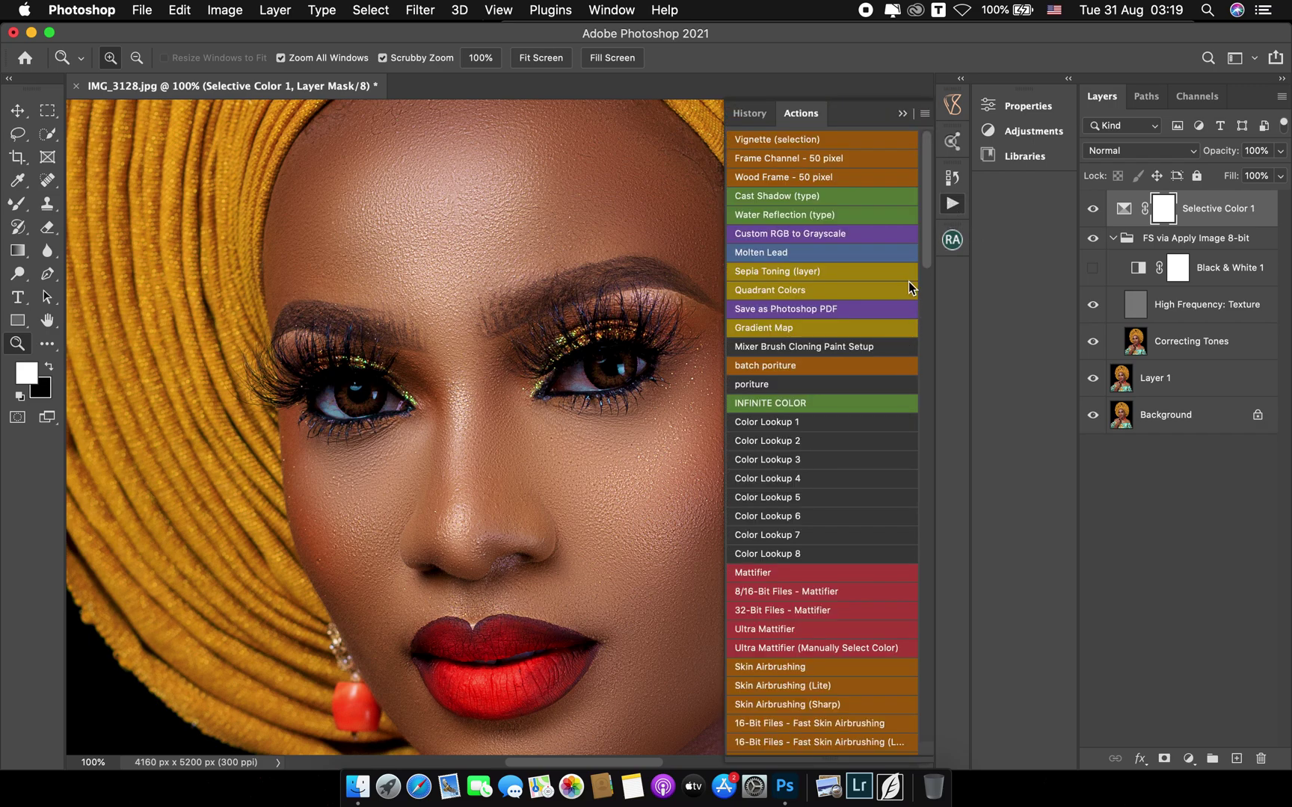
left_click_drag(929, 261, 907, 543)
scroll(907, 544, "down", 5)
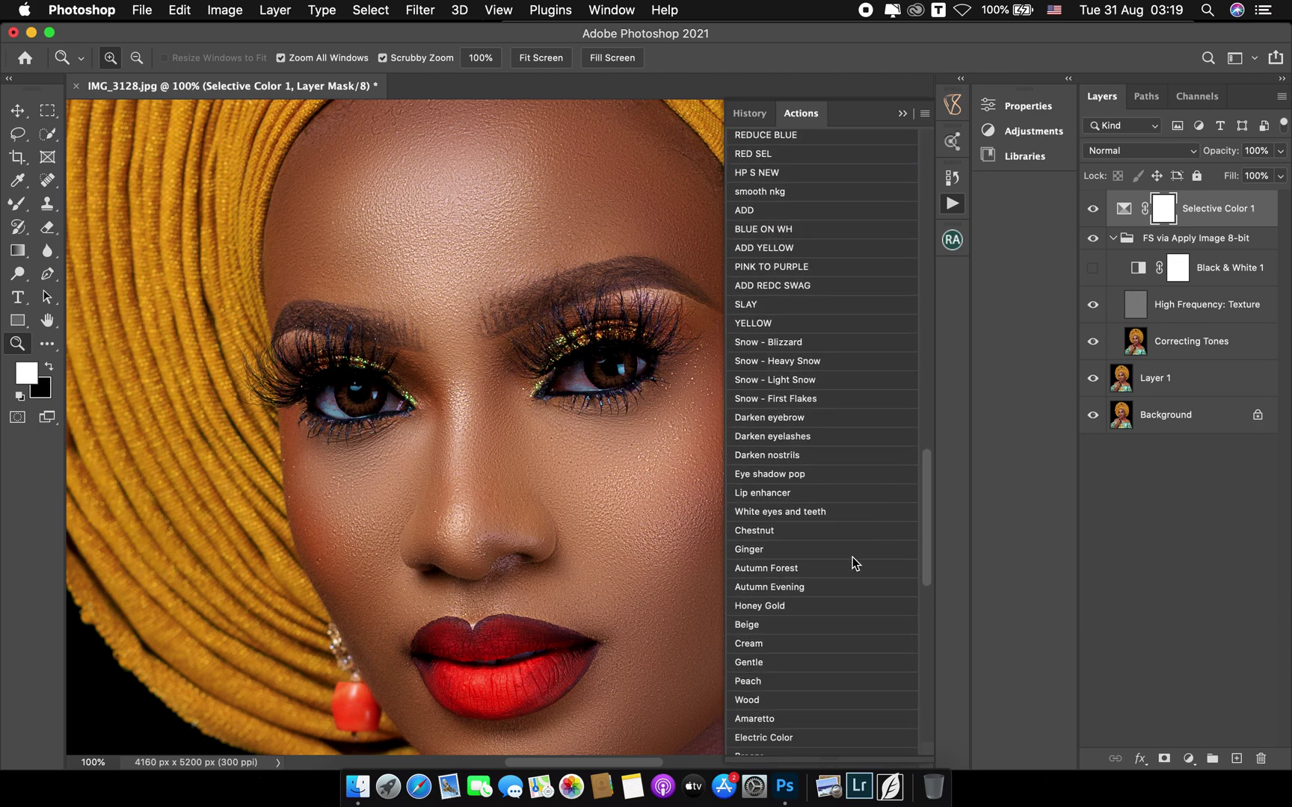
double_click(814, 514, "super")
left_click(903, 113)
Whiten the sclera of the viewer's right eye by painting white on the White eyes/Teeth mask with a small regular brush
left_click(594, 383)
key("b")
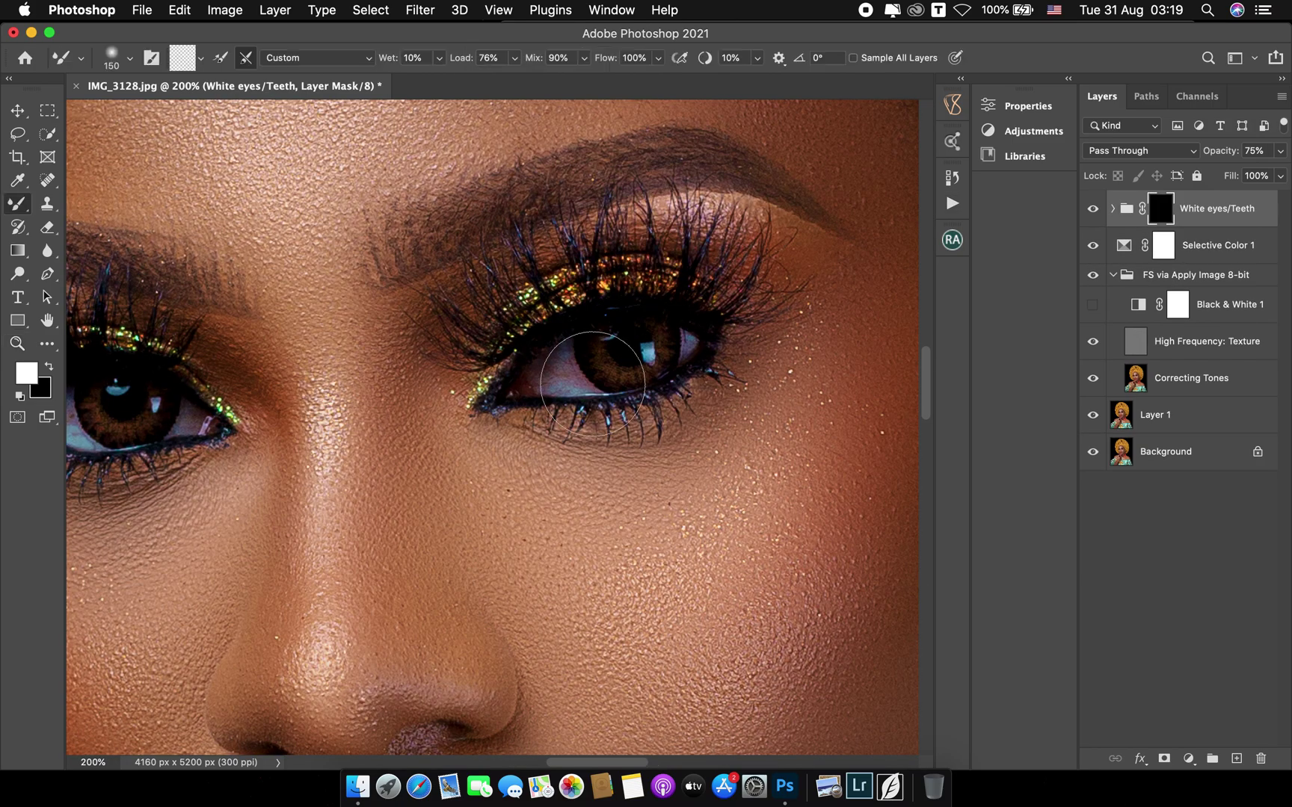
key("bracketleft")
key("bracketleft")
key("bracketleft")
key("bracketleft")
right_click(16, 206)
left_click(82, 201)
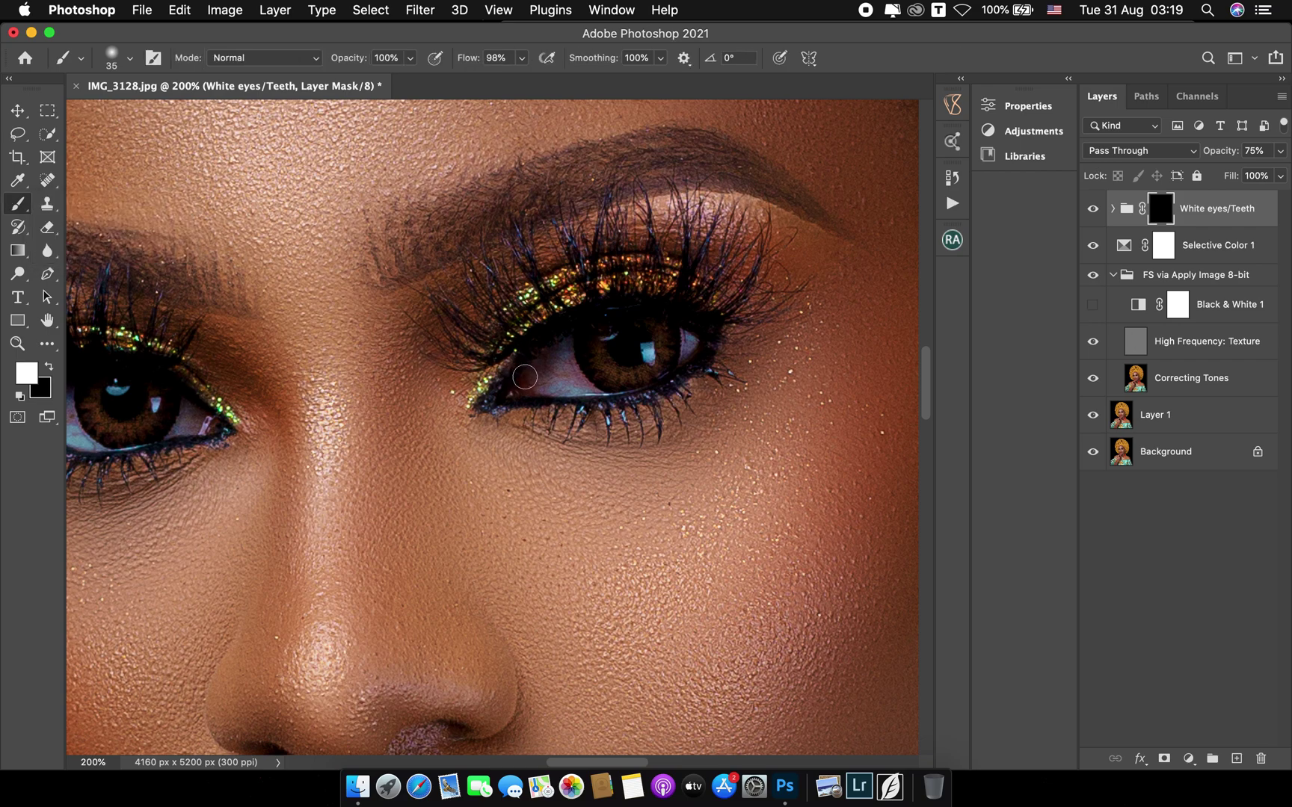
mouse_move(532, 378)
left_mouse_down()
mouse_move(571, 355)
mouse_move(542, 382)
mouse_move(546, 369)
mouse_move(548, 382)
mouse_move(574, 384)
mouse_move(566, 350)
mouse_move(536, 381)
mouse_move(589, 389)
mouse_move(570, 347)
mouse_move(574, 374)
left_mouse_up()
key("bracketleft")
key("bracketleft")
key("bracketleft")
key("bracketright")
key("bracketright")
key("bracketright")
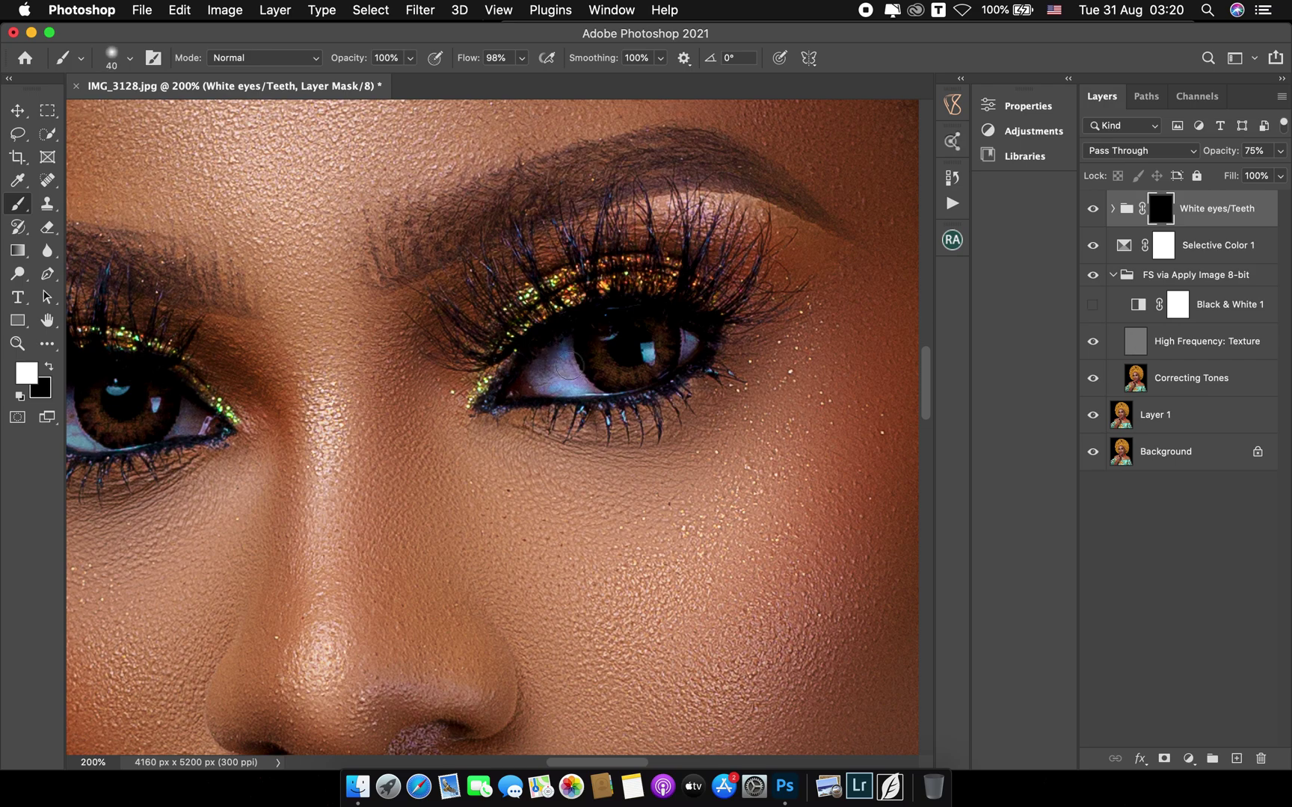
key("bracketleft")
key("bracketleft")
left_click_drag(687, 347, 692, 340)
Whiten the sclera of the viewer's left eye on the White eyes/Teeth mask, finishing the inner corner at brush size 20
left_click_drag(395, 397, 773, 332)
key("bracketright")
key("bracketright")
mouse_move(448, 360)
left_mouse_down()
mouse_move(438, 320)
mouse_move(442, 351)
mouse_move(425, 348)
mouse_move(435, 337)
mouse_move(455, 367)
mouse_move(446, 327)
mouse_move(451, 371)
mouse_move(481, 375)
mouse_move(456, 363)
left_mouse_up()
key("bracketleft")
key("bracketleft")
mouse_move(587, 385)
left_mouse_down()
mouse_move(554, 361)
mouse_move(570, 337)
mouse_move(552, 362)
mouse_move(576, 349)
left_mouse_up()
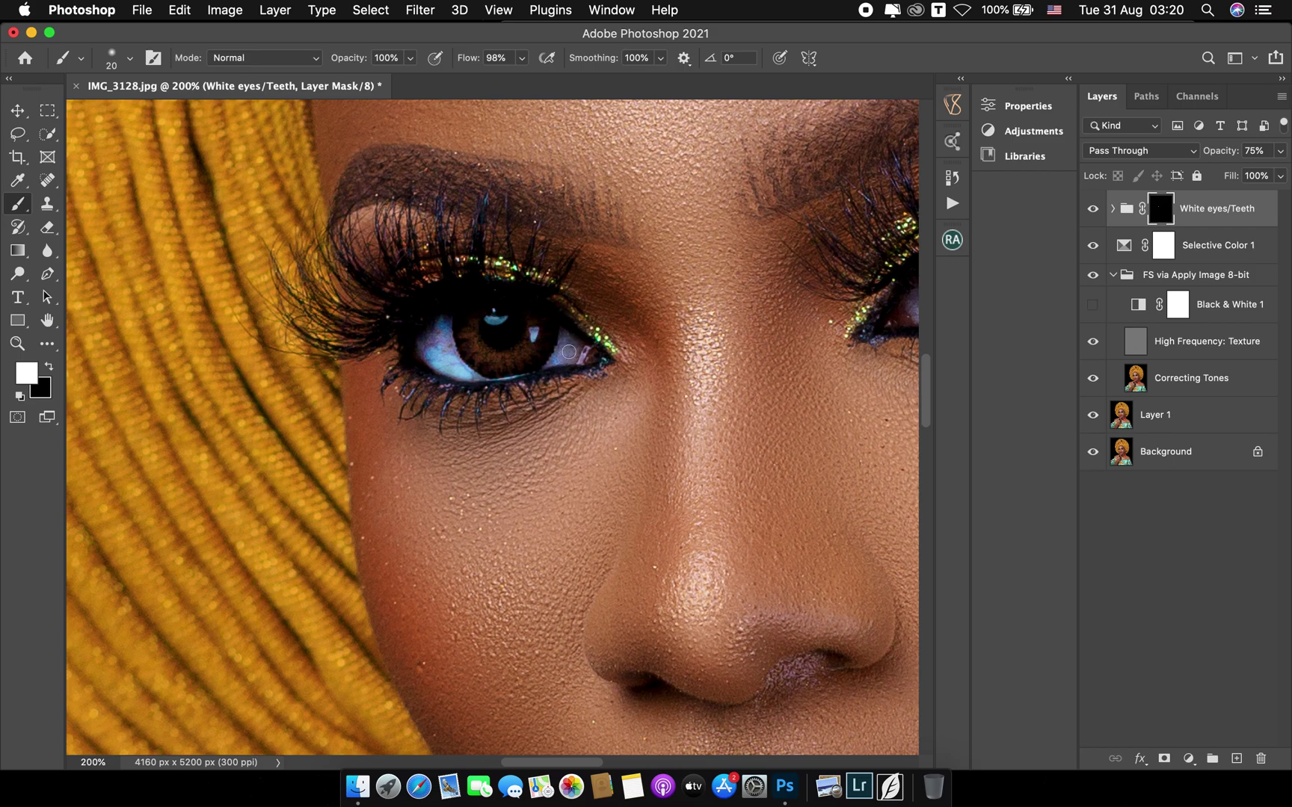
key("z")
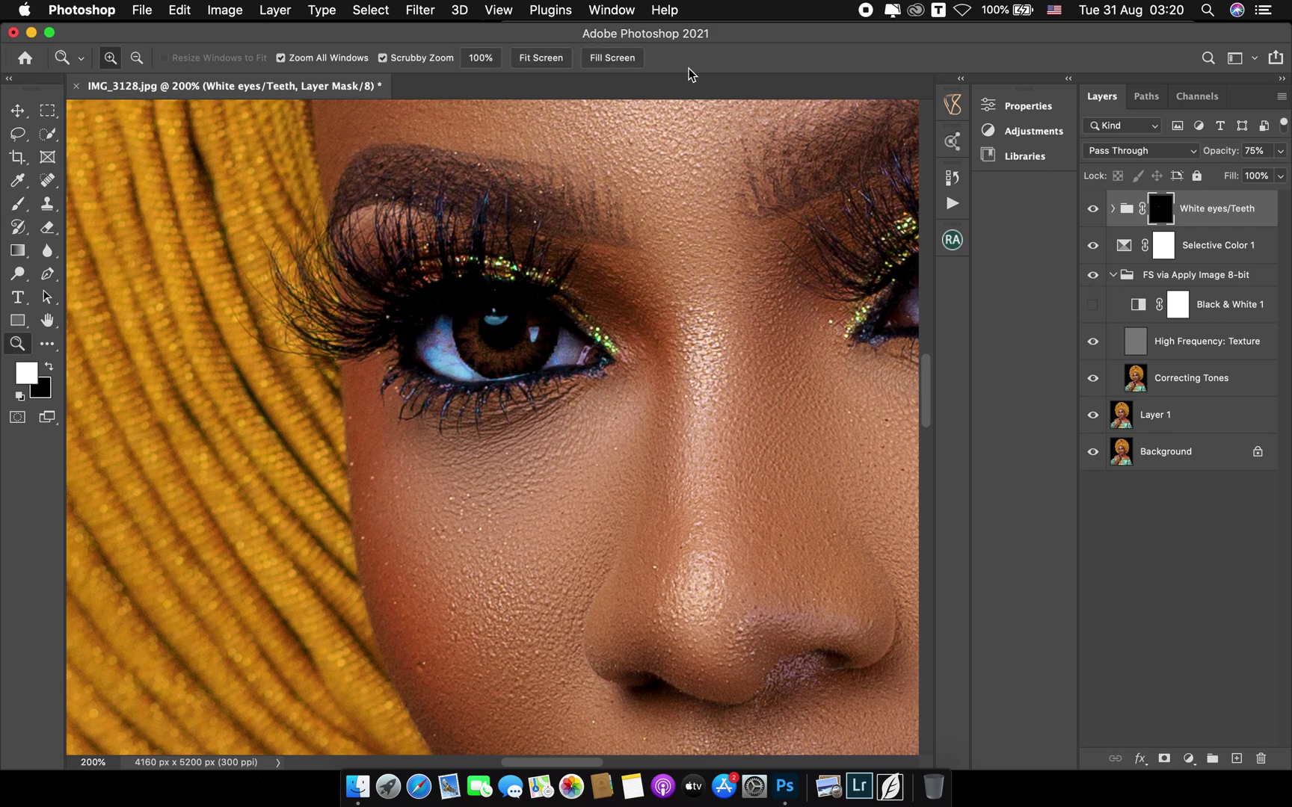
left_click(539, 58)
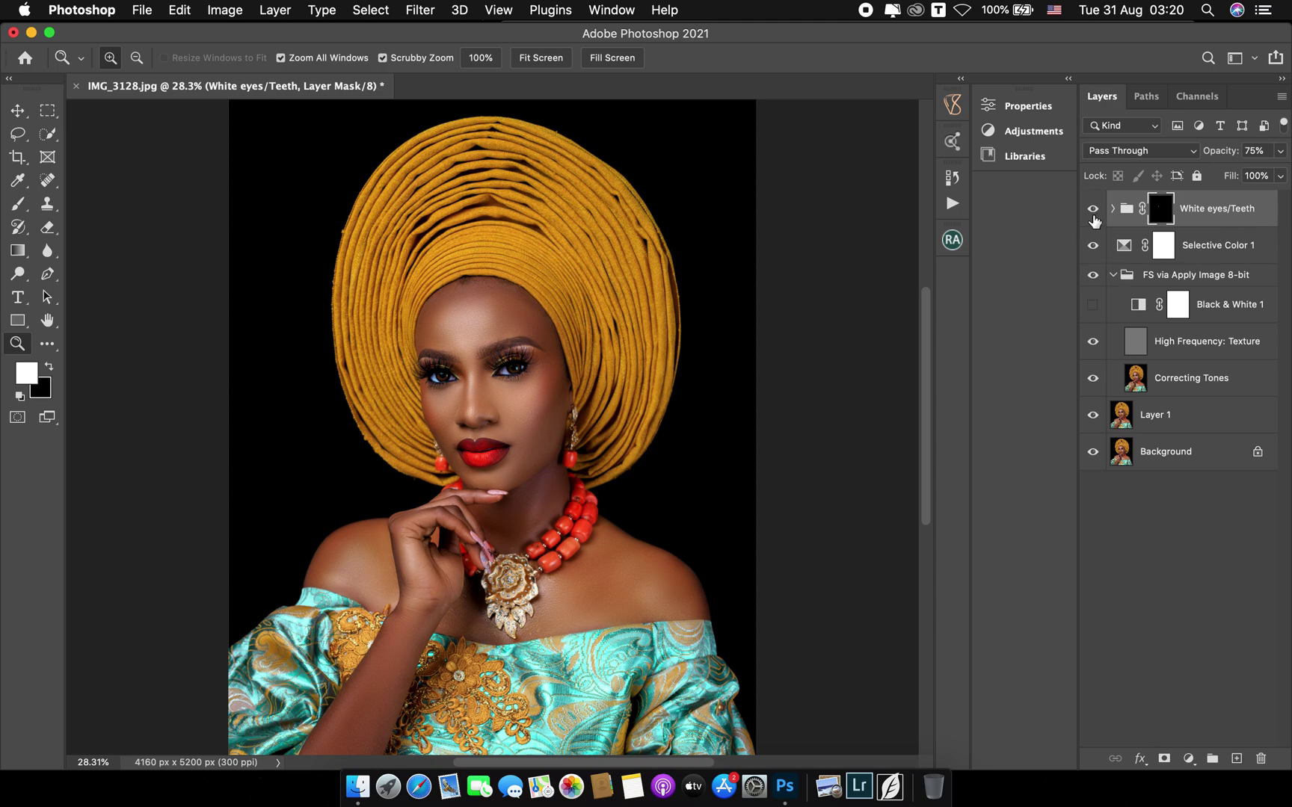
Compare the portrait with and without the White eyes/Teeth group and set the group's opacity to 97%
left_click(1093, 211)
left_click(1093, 211)
left_click(1280, 151)
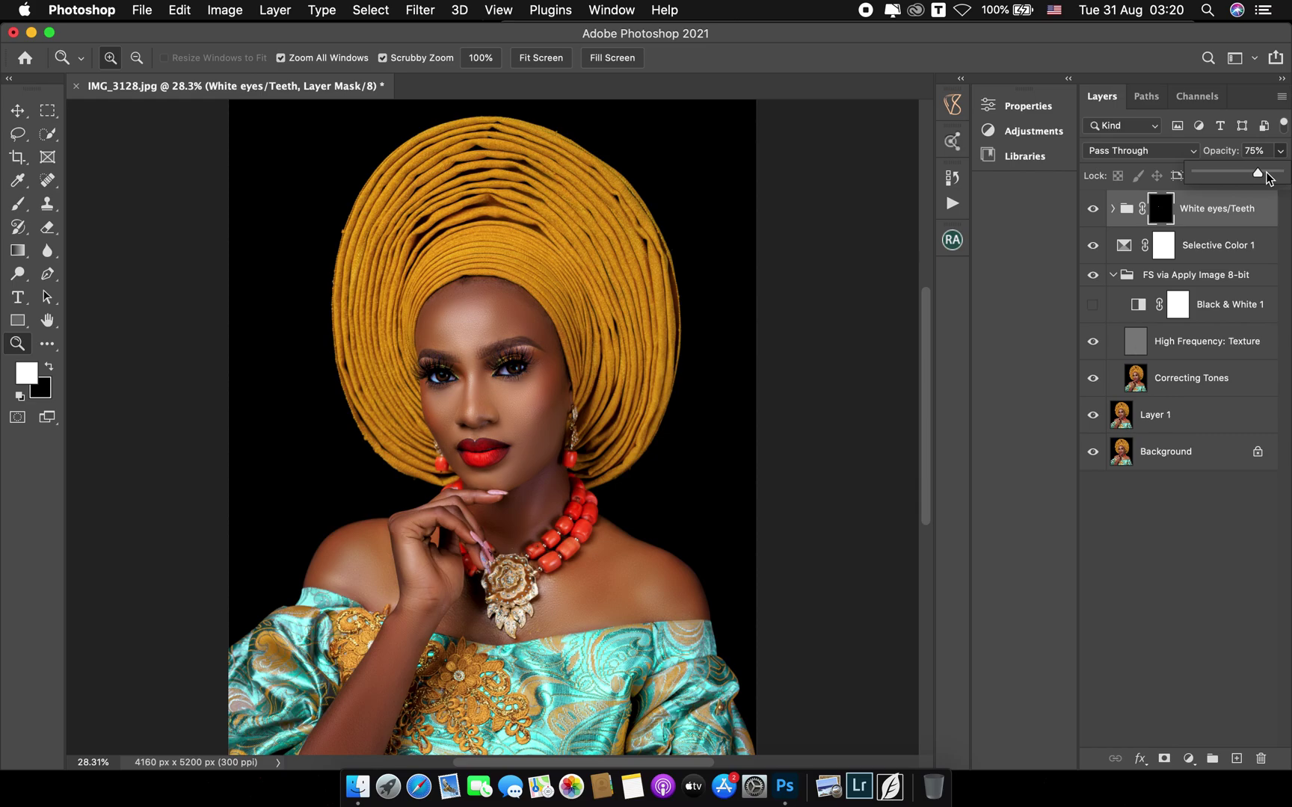
left_click_drag(1262, 174, 1278, 176)
Add a Brightness/Contrast adjustment layer above White eyes/Teeth with brightness 70 and invert its mask to black
left_click(488, 367)
left_click(486, 368)
left_click(486, 368)
left_click(487, 367)
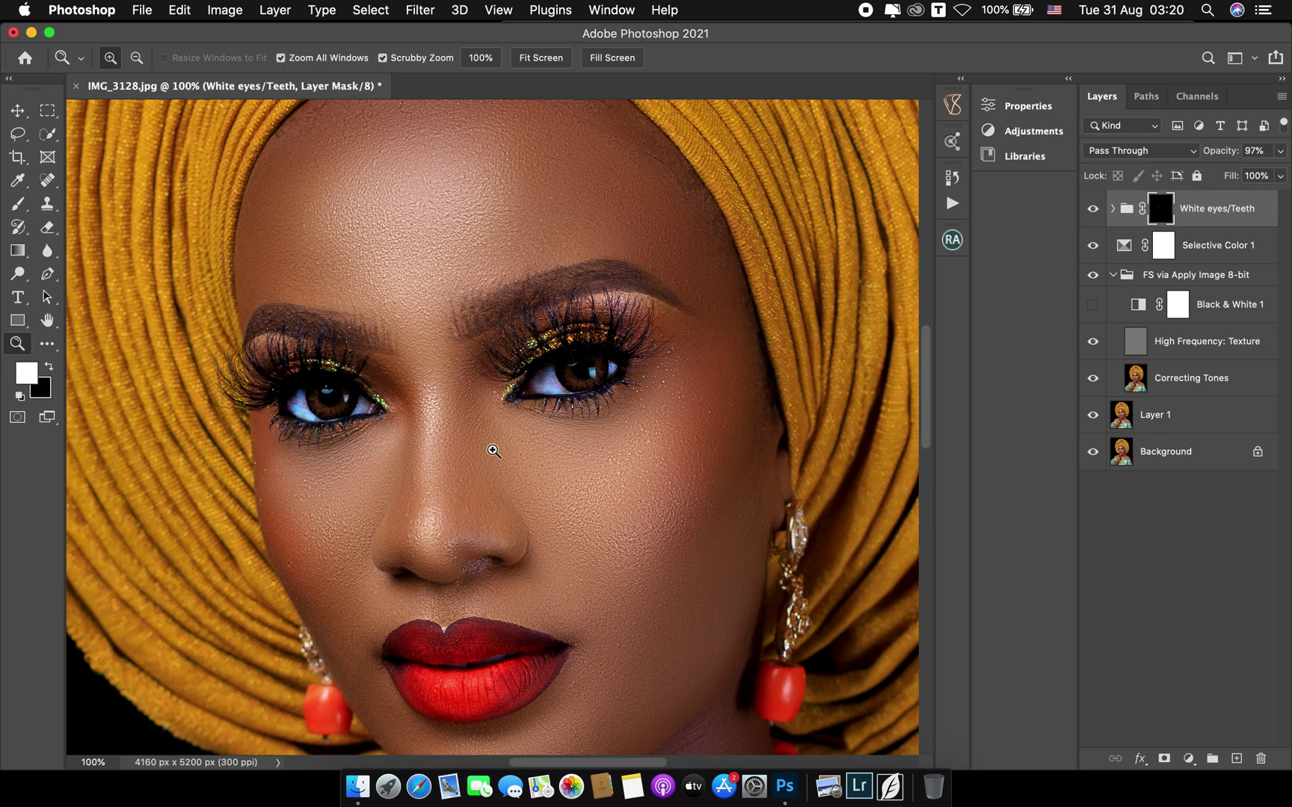
left_click(584, 377)
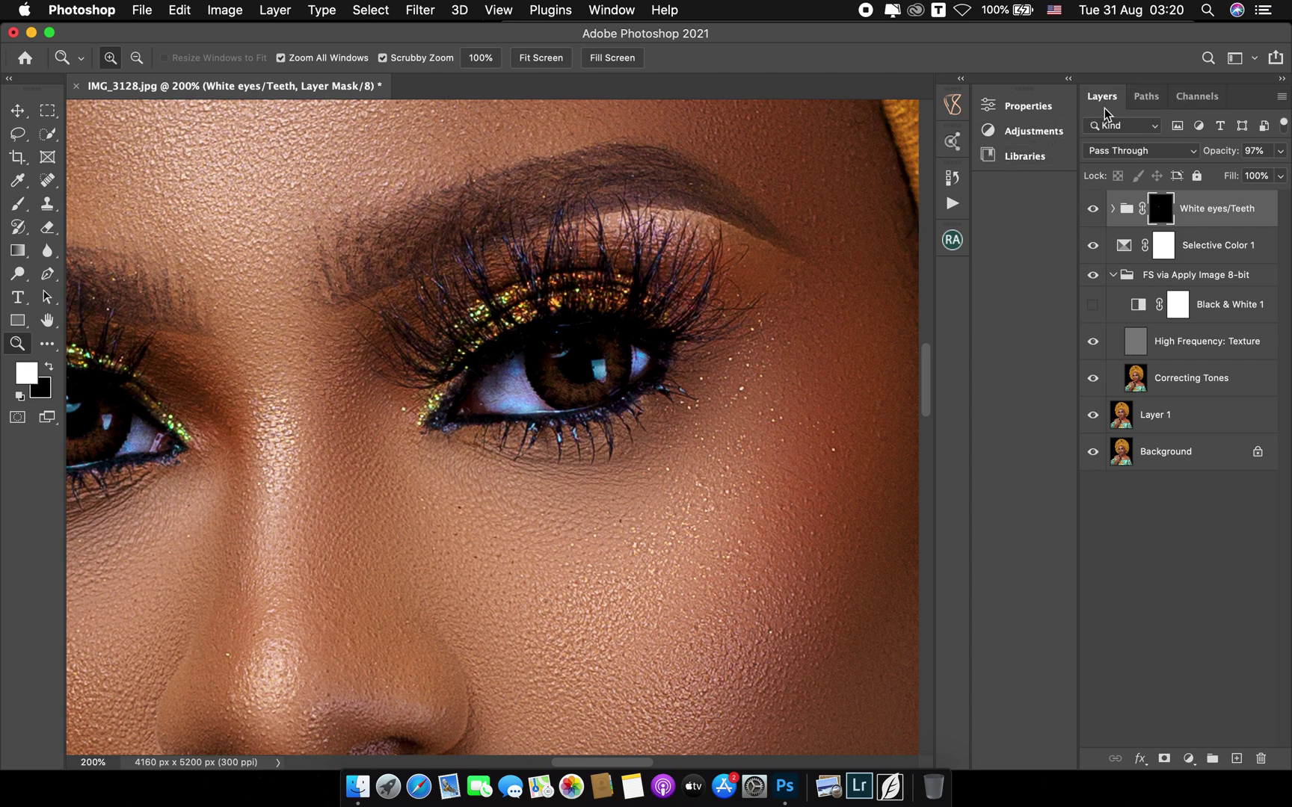
left_click(1030, 134)
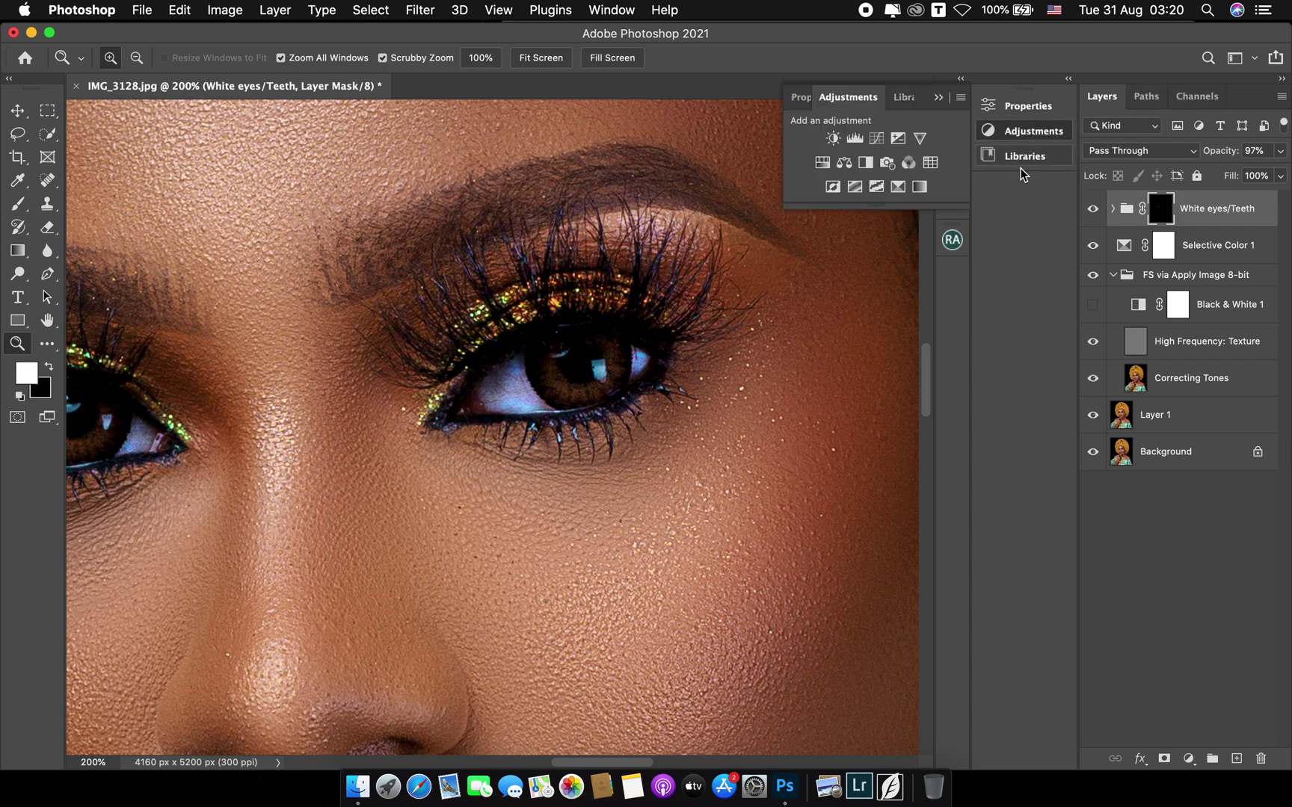
left_click(827, 136)
left_click(892, 206)
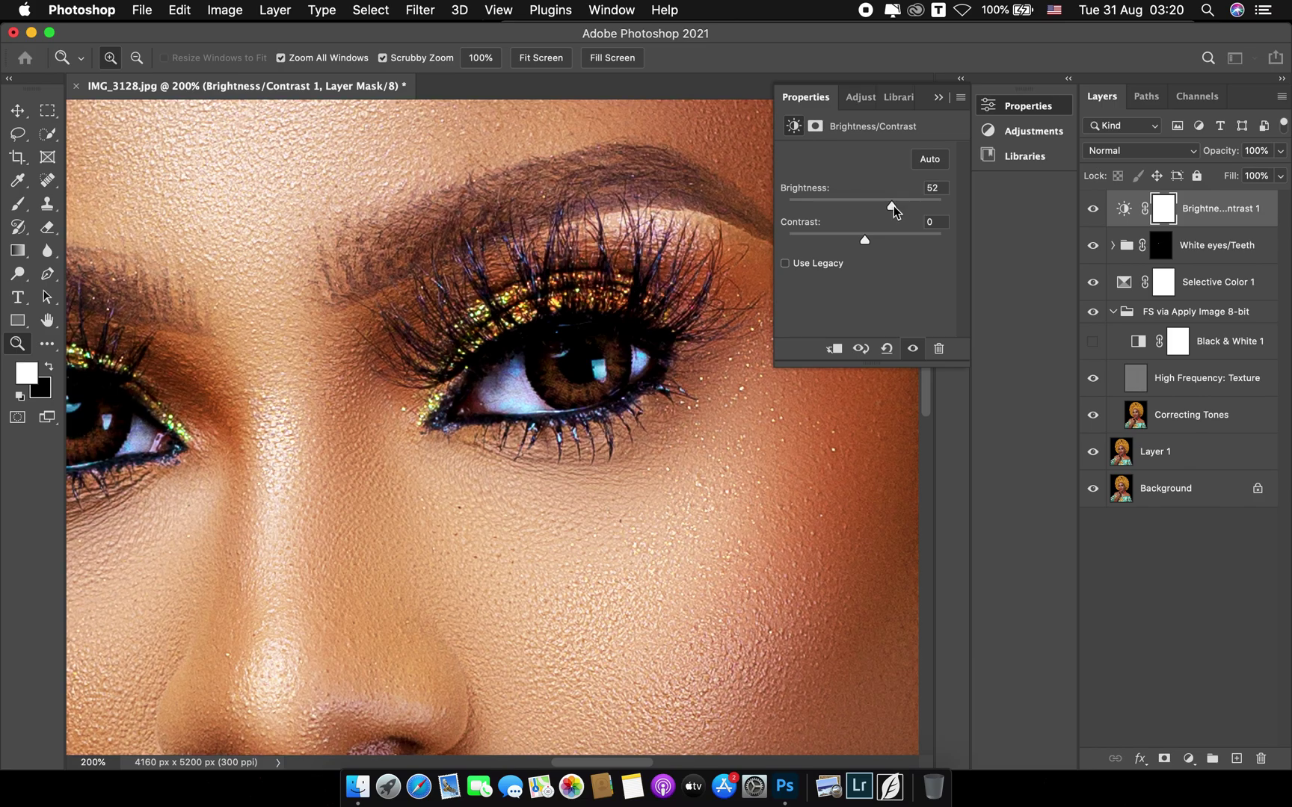
left_click_drag(892, 206, 901, 207)
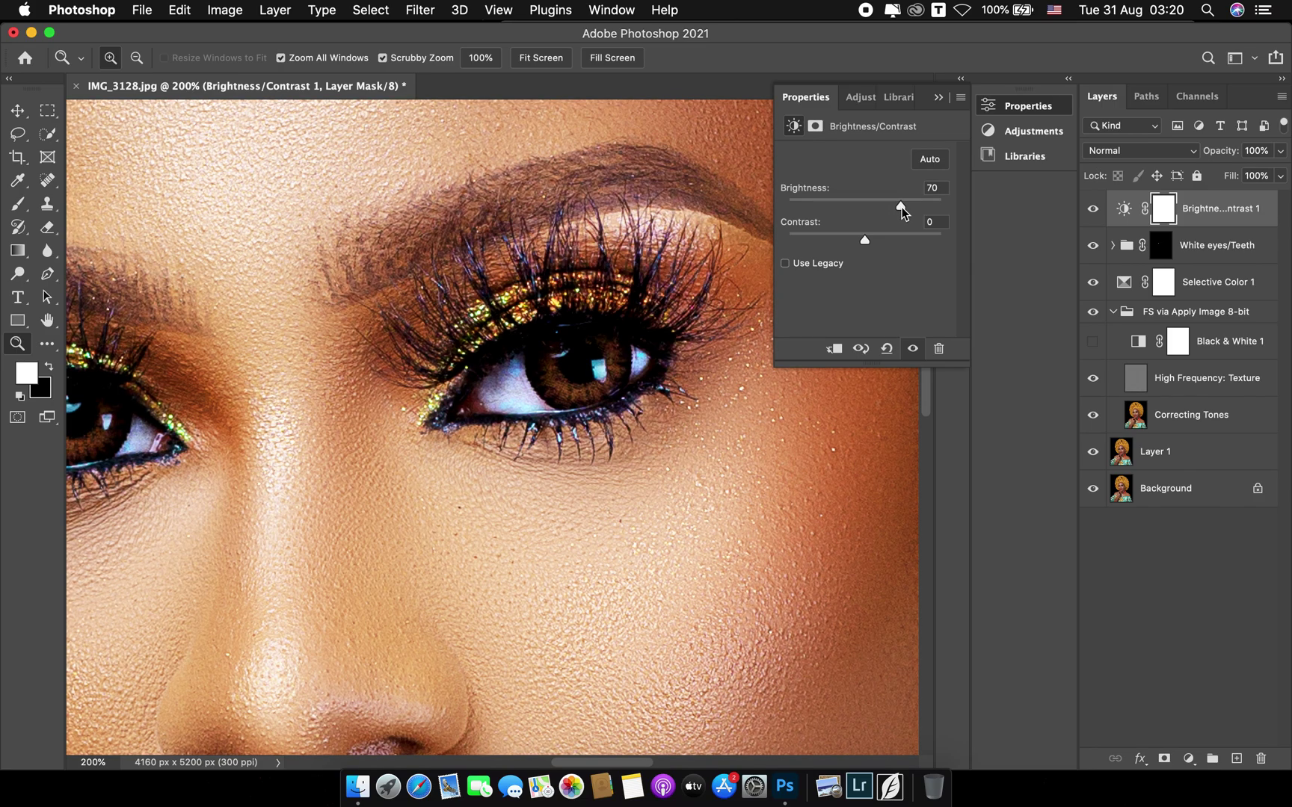
left_click(939, 99)
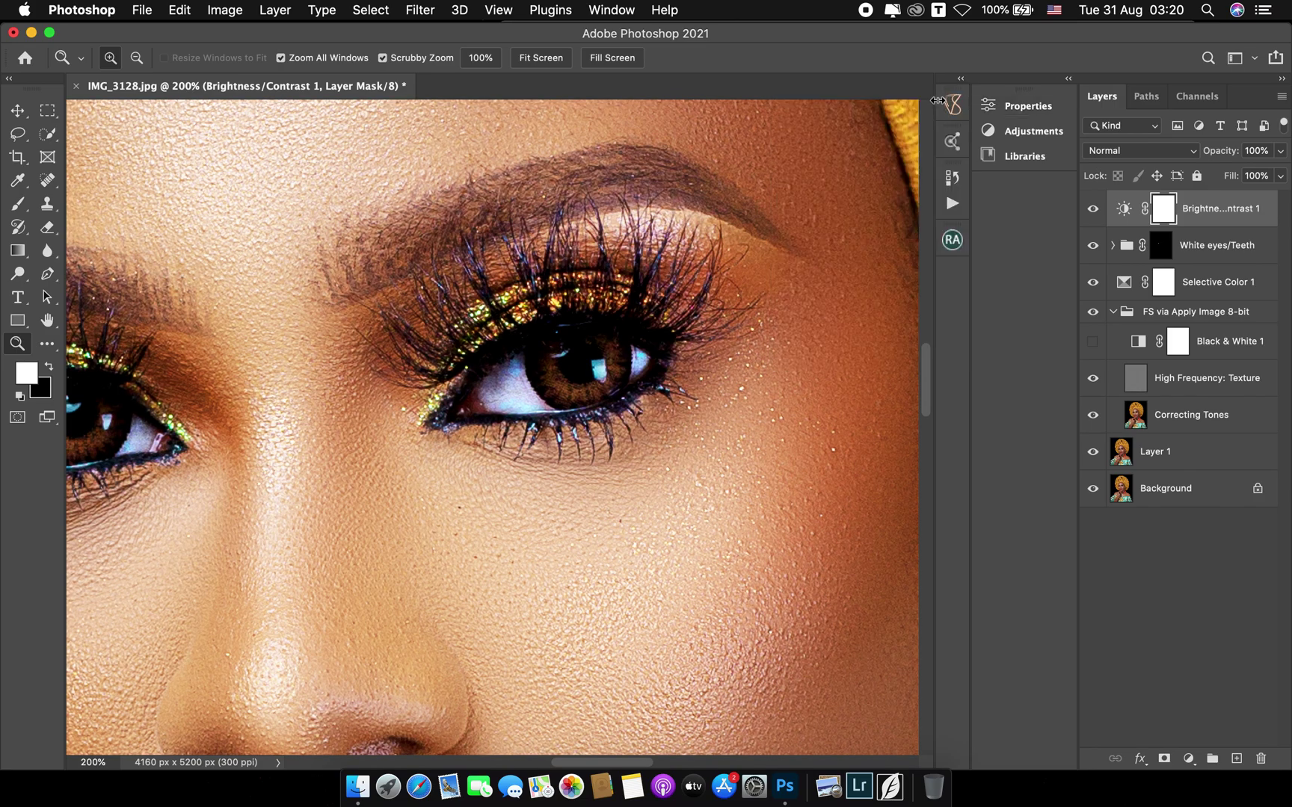
key("super+i")
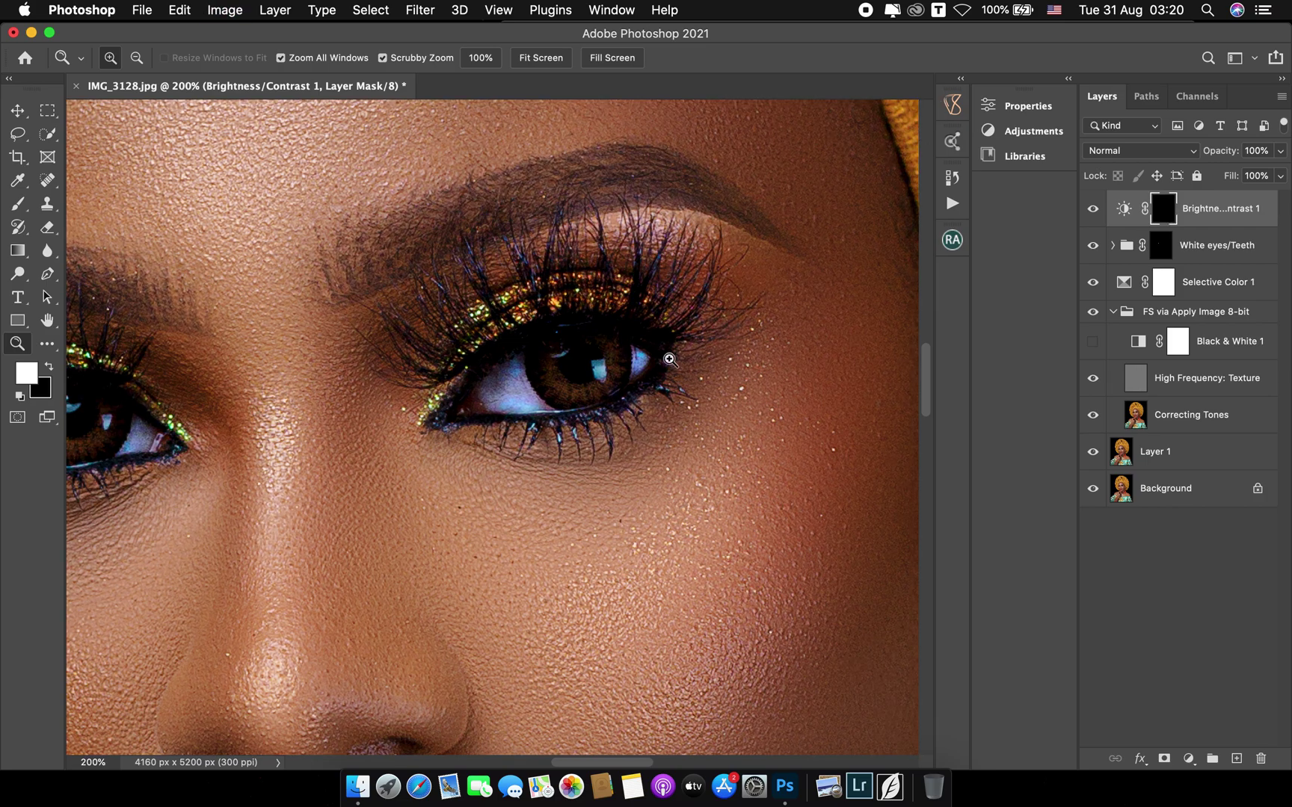
Brighten the iris of the viewer's right eye by painting white on the Brightness/Contrast mask with a size 20 brush
left_click(584, 386)
key("b")
mouse_move(584, 386)
left_mouse_down()
mouse_move(544, 392)
mouse_move(522, 345)
mouse_move(555, 394)
mouse_move(607, 391)
mouse_move(631, 322)
mouse_move(631, 377)
left_mouse_up()
key("bracketright")
key("bracketleft")
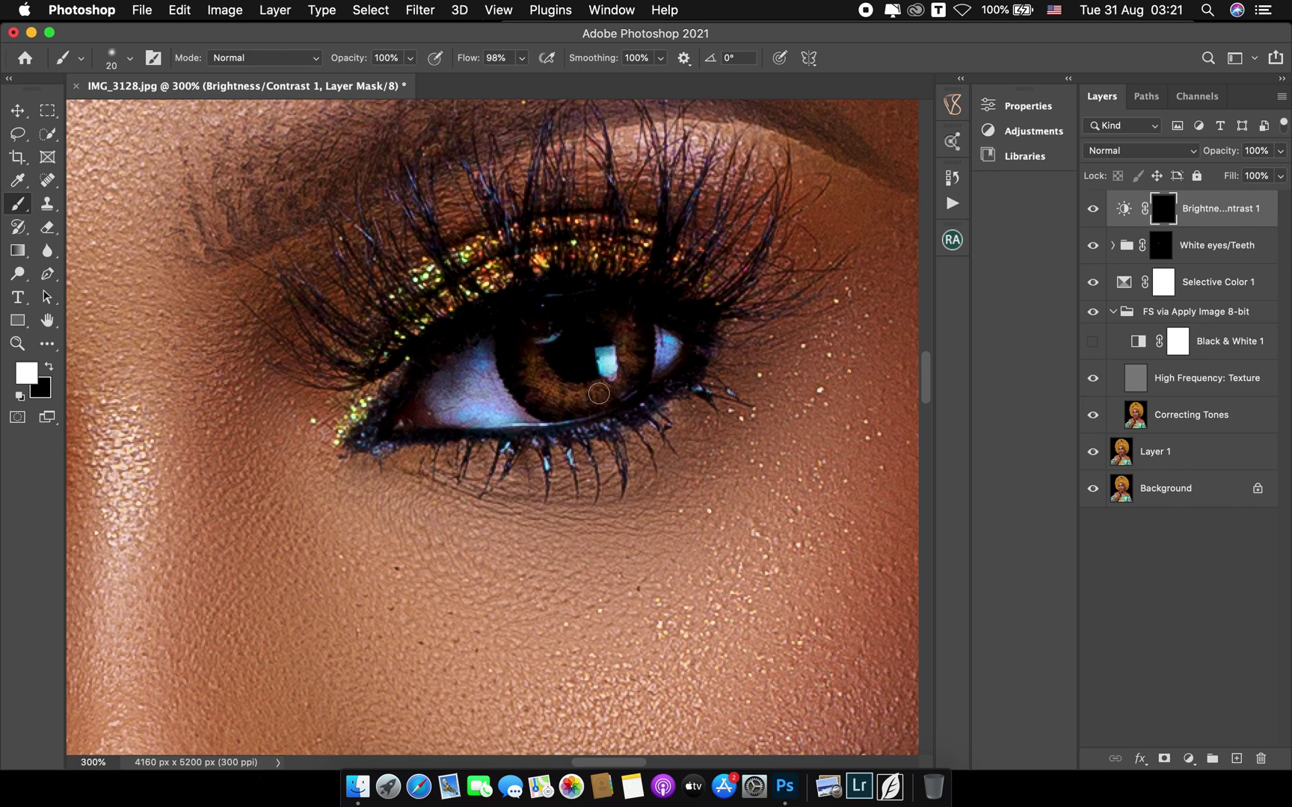
Brighten the iris of the viewer's left eye by painting white on the Brightness/Contrast mask
left_click_drag(429, 458, 692, 390)
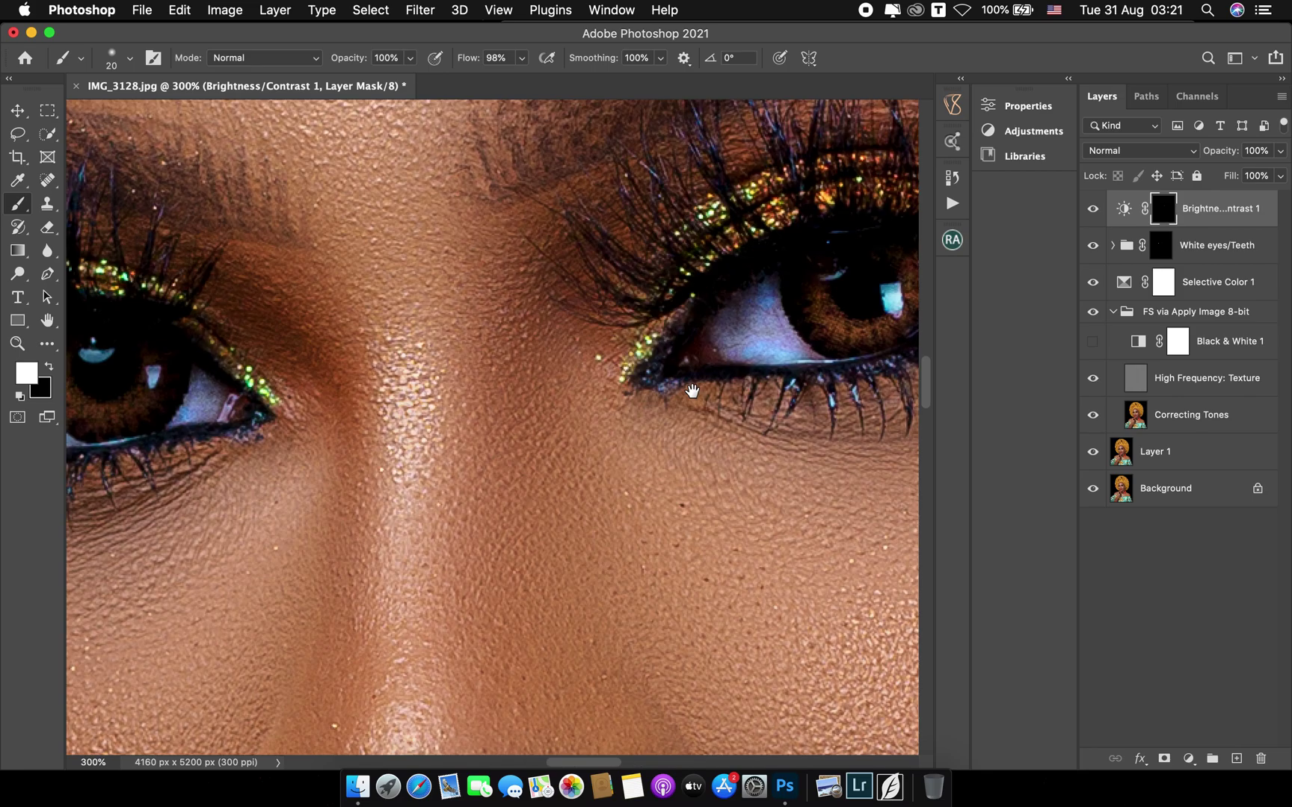
mouse_move(453, 441)
left_mouse_down()
mouse_move(355, 346)
mouse_move(360, 336)
mouse_move(411, 402)
mouse_move(465, 372)
mouse_move(468, 315)
mouse_move(465, 366)
mouse_move(450, 385)
mouse_move(386, 390)
mouse_move(346, 340)
left_mouse_up()
key("]")
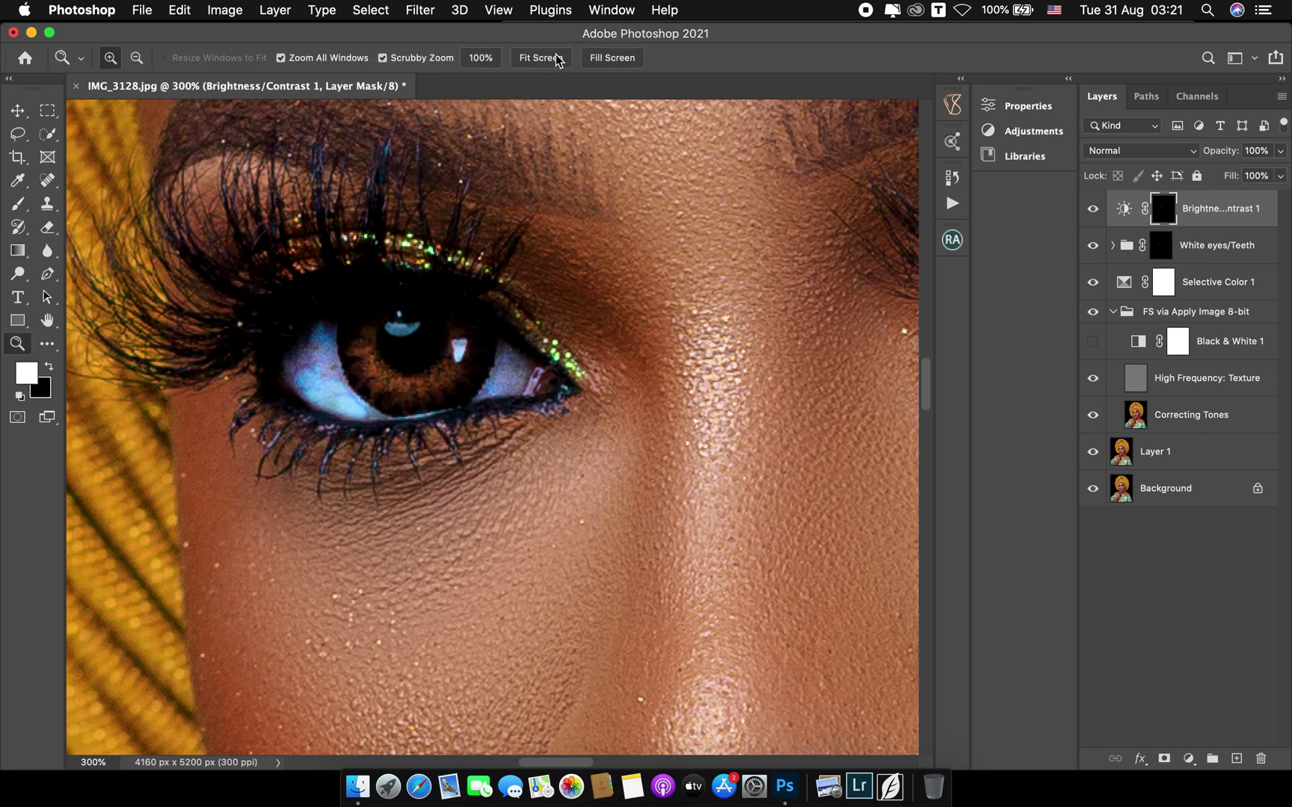
Compare the full portrait with and without the Brightness/Contrast layer and set the layer's opacity to 68%
left_click(561, 58)
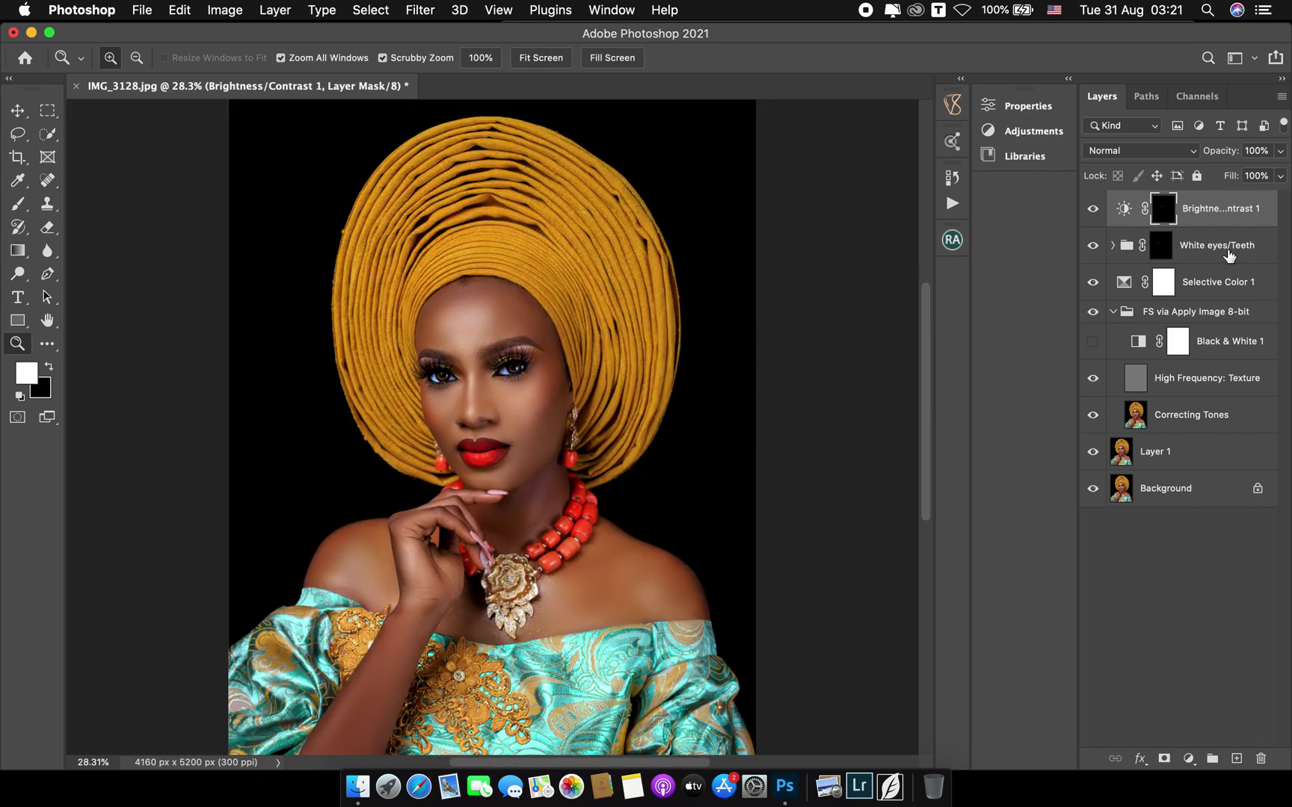
left_click(1093, 210)
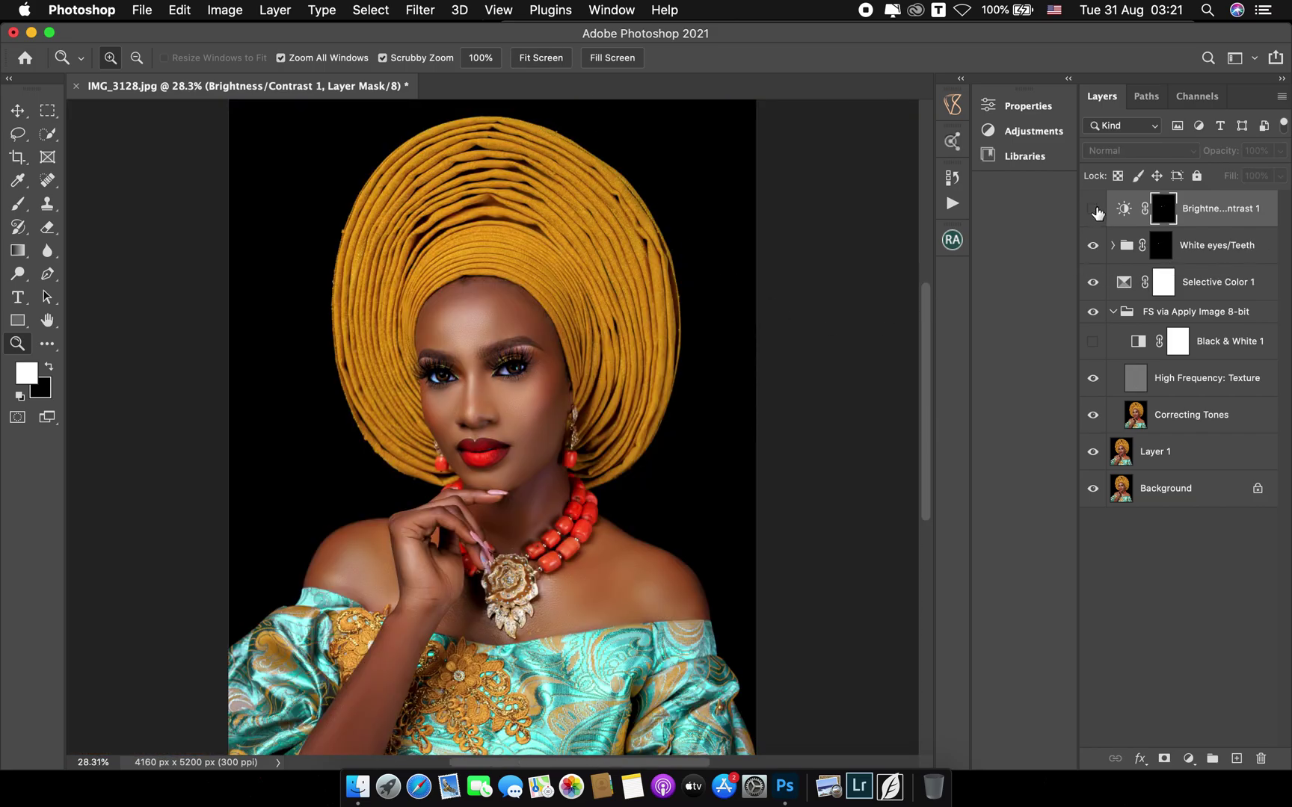
left_click(1094, 210)
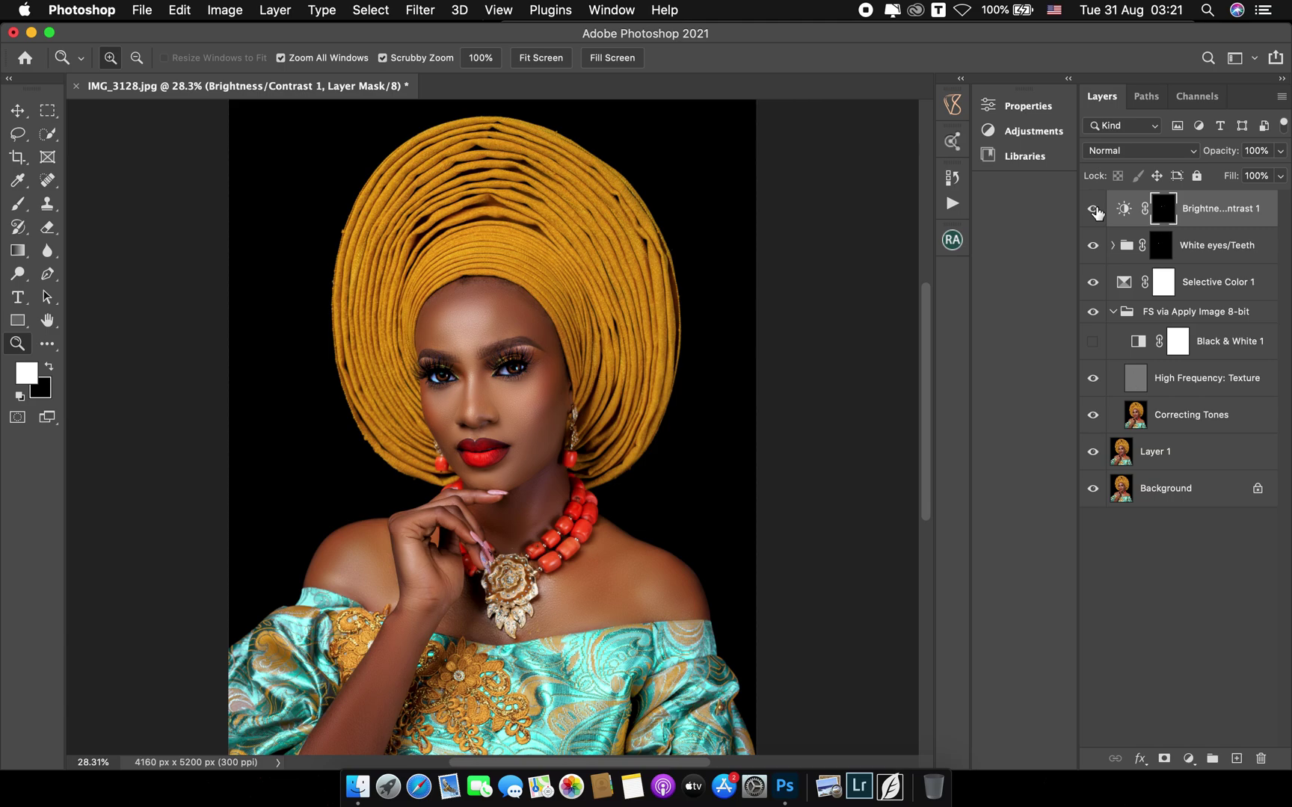
left_click(1281, 176)
left_click_drag(1279, 176, 1259, 178)
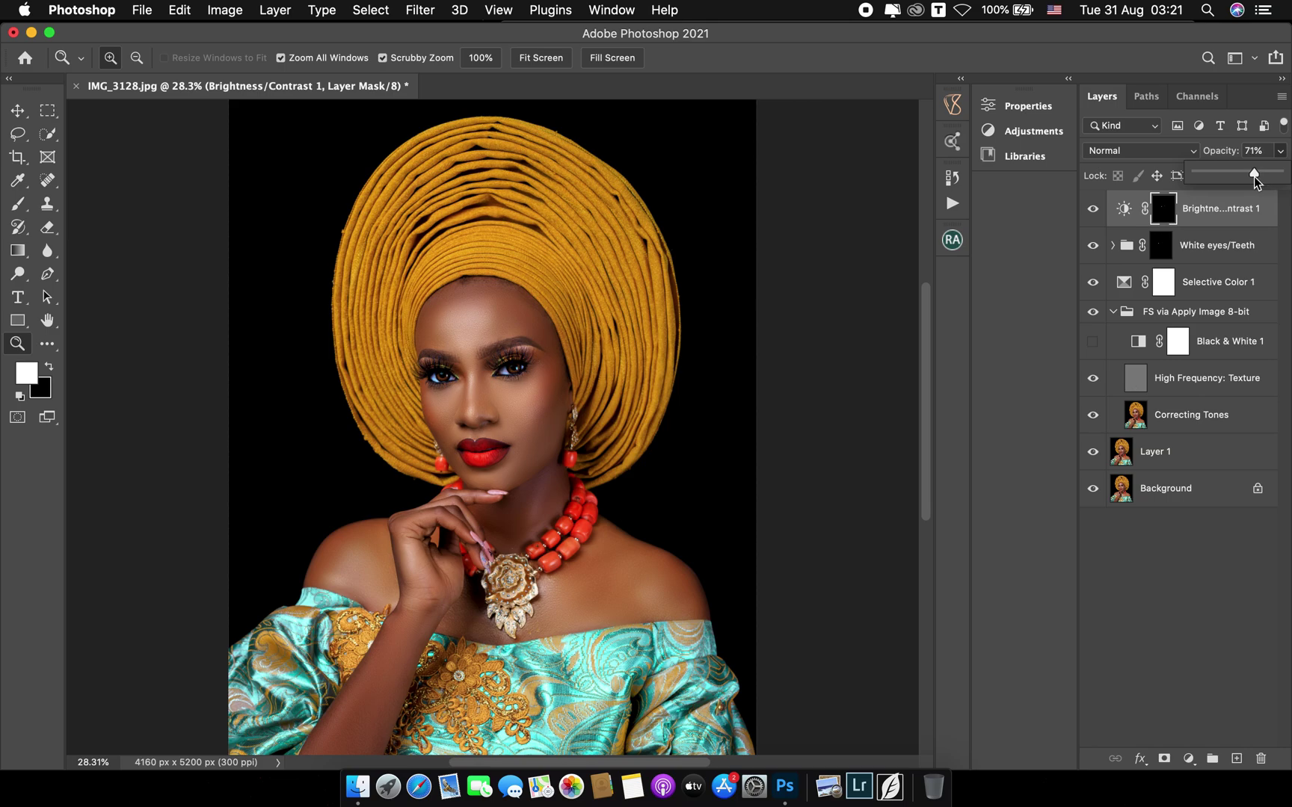
left_click_drag(1253, 177, 1252, 177)
Examine the brightened eyes both in the full image and up close at 100% zoom
left_click(499, 390)
left_click(499, 390)
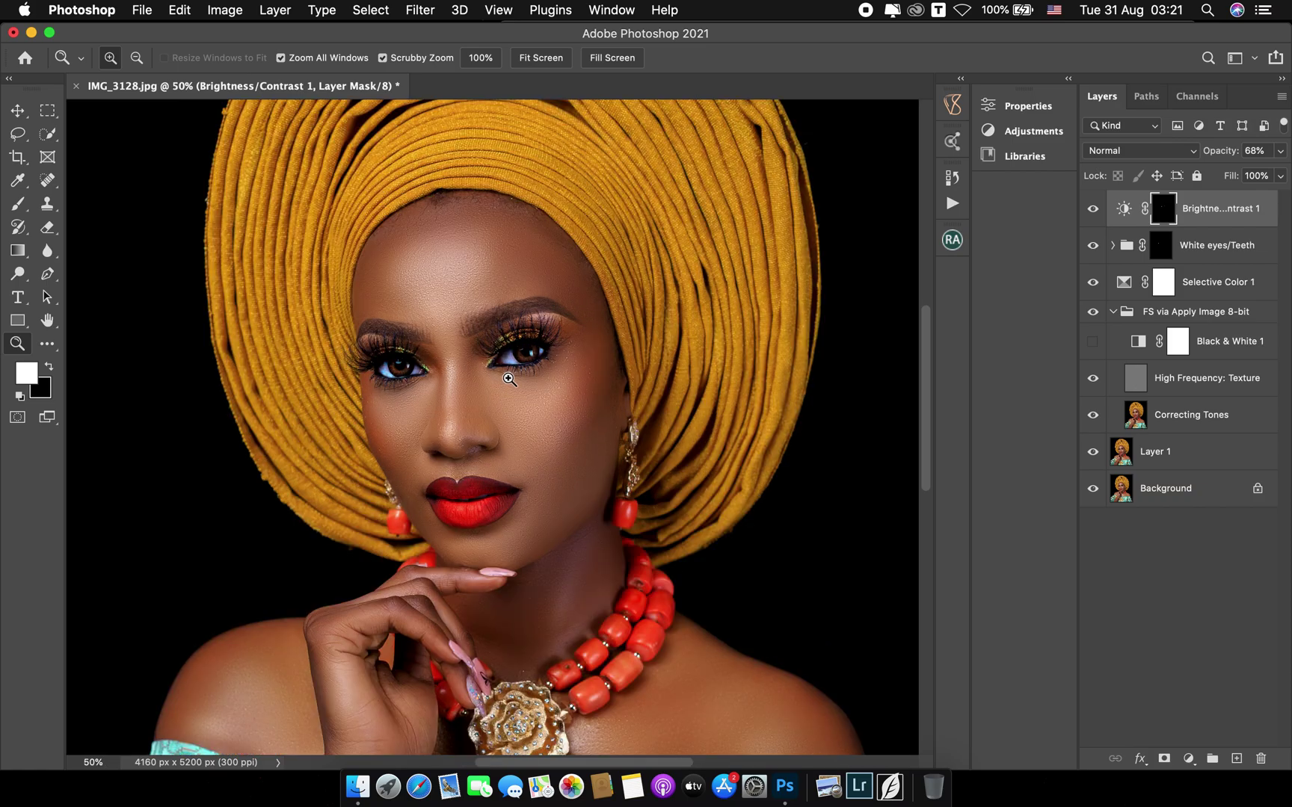
left_click(545, 57)
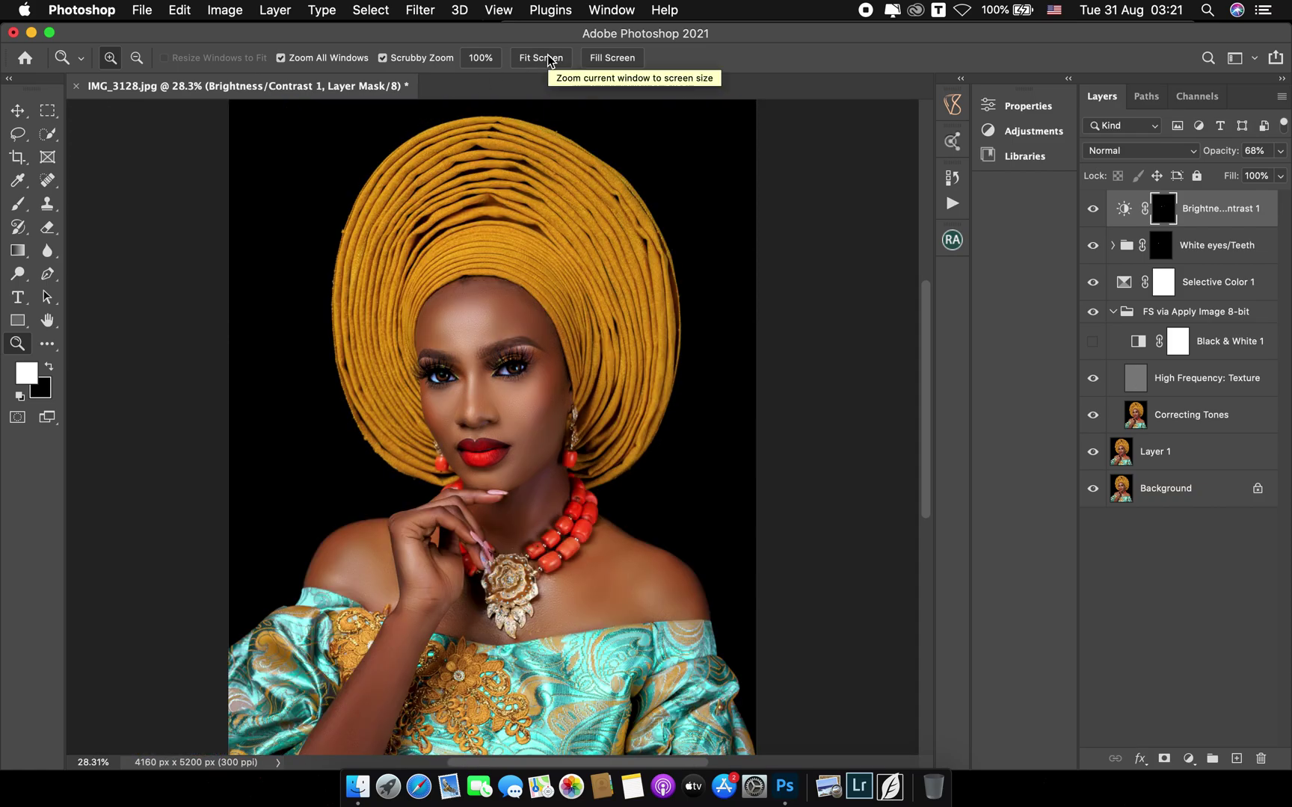
left_click(512, 355)
left_click(513, 367)
left_click(515, 377)
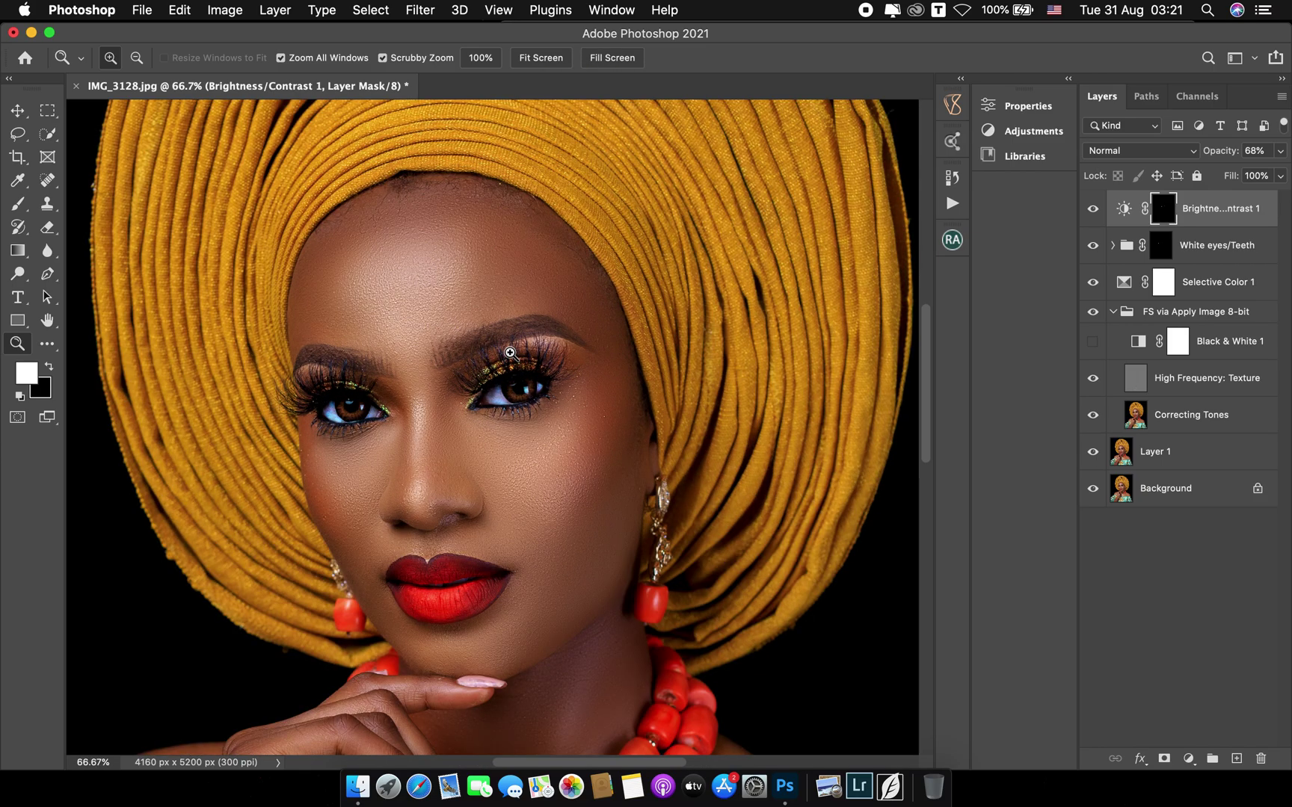
left_click(516, 394)
left_click_drag(516, 394, 534, 334)
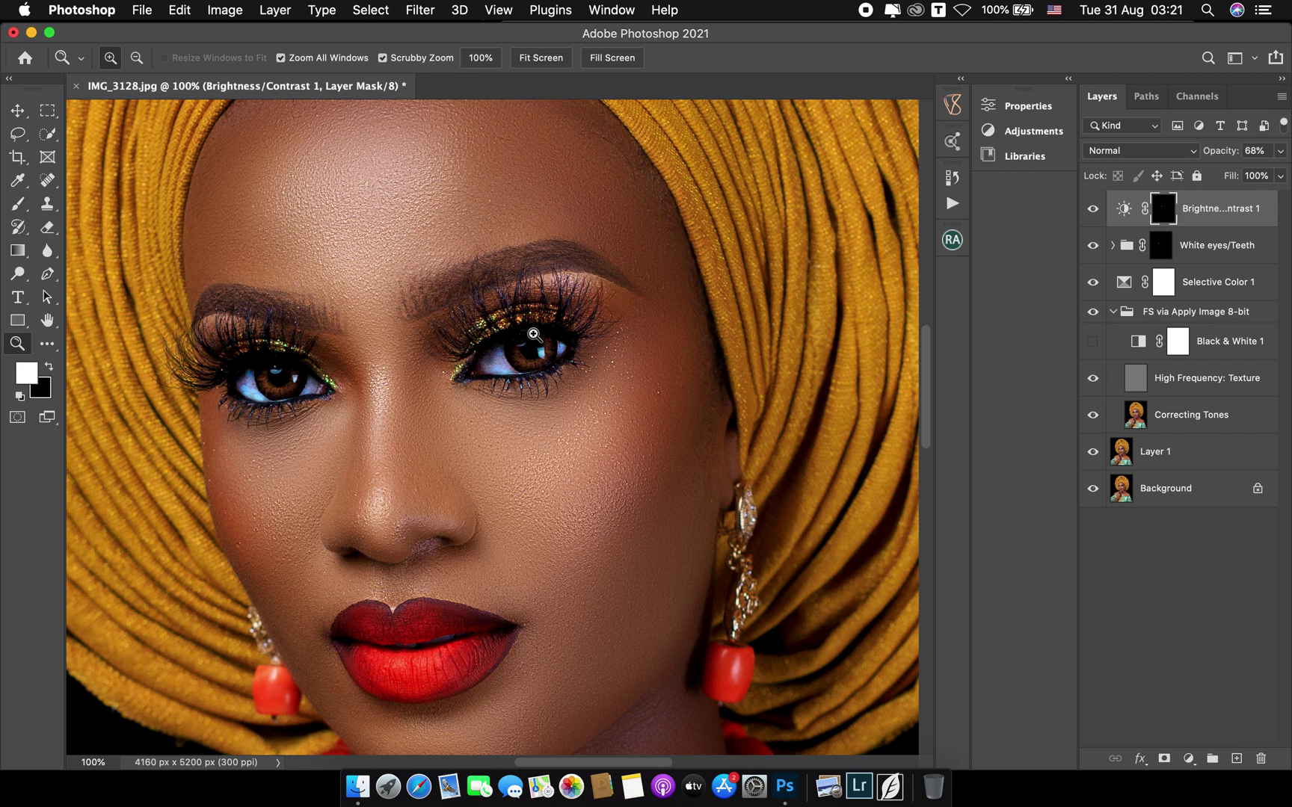
Run the Lip Enhancer action to add its masked group above the Brightness/Contrast layer
left_click(954, 204)
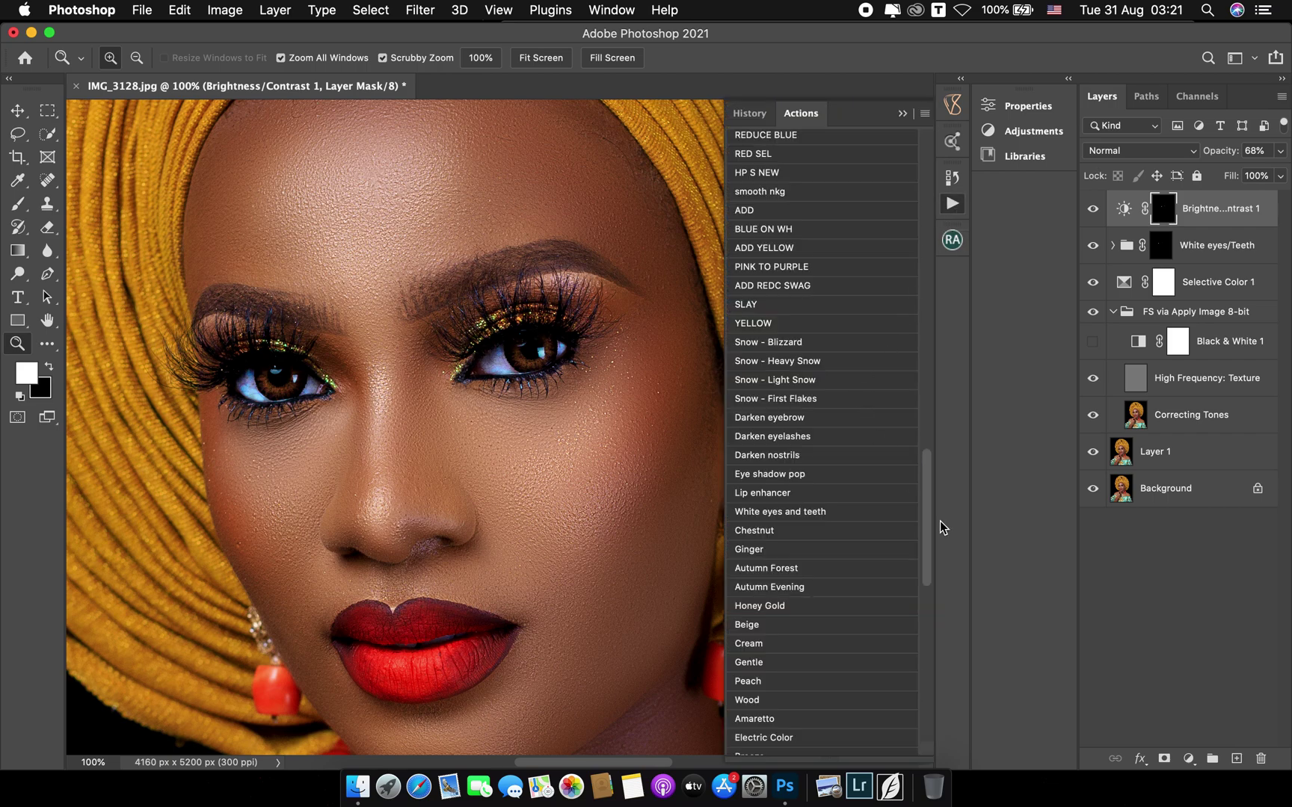
left_click_drag(929, 533, 929, 281)
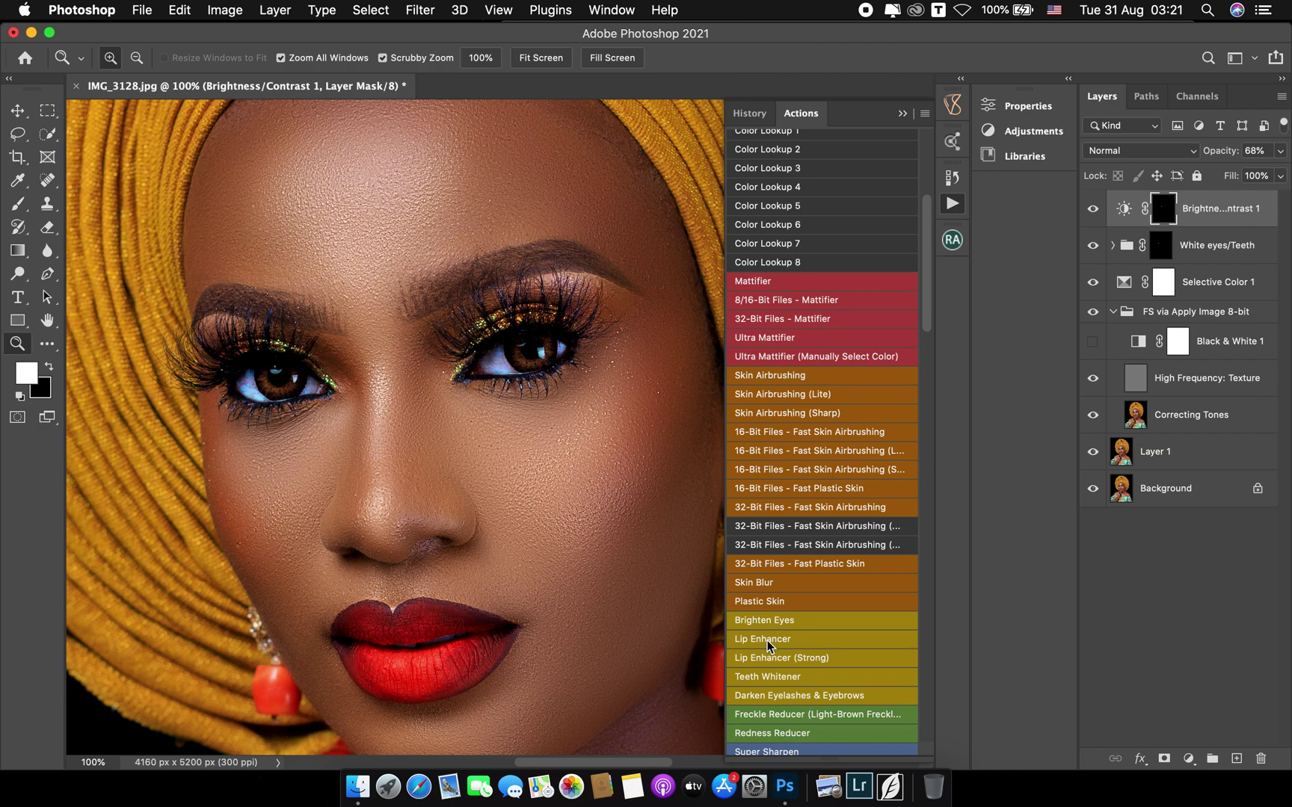
left_click(894, 125)
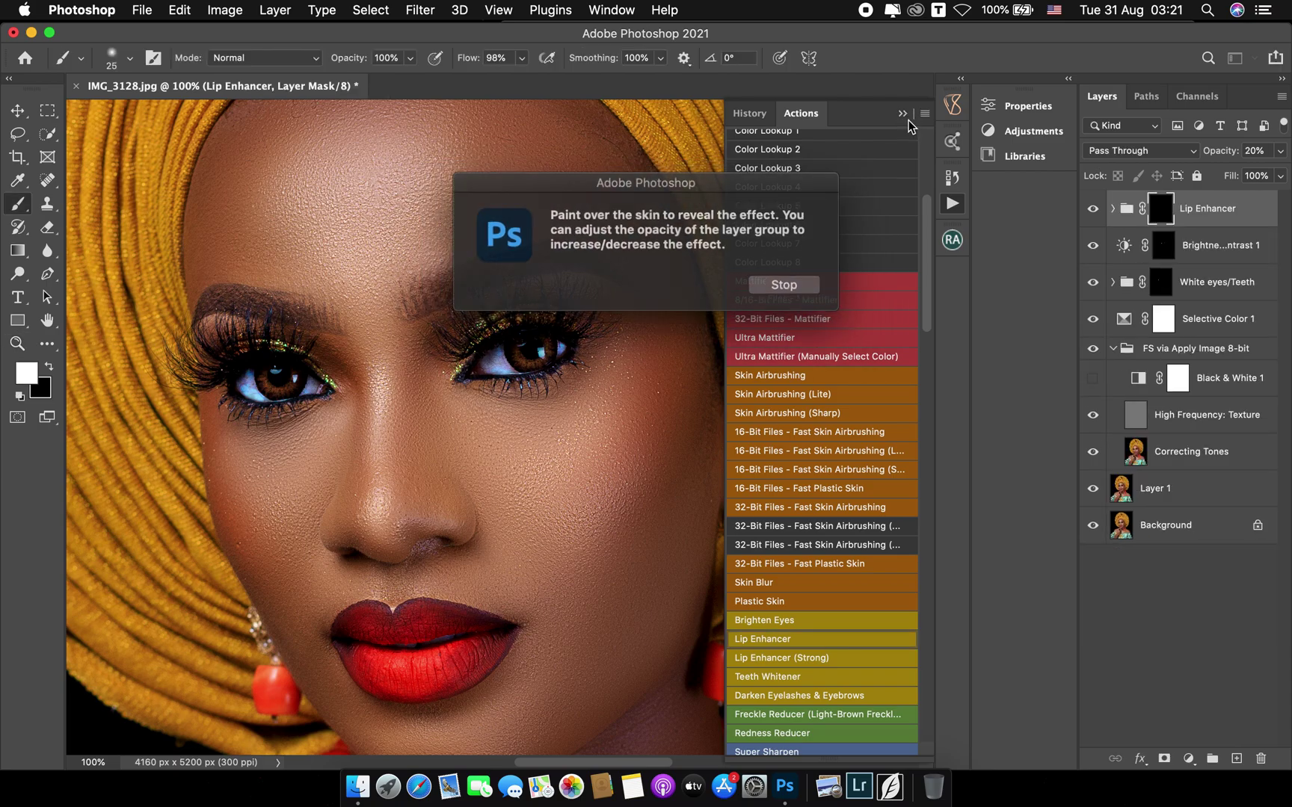
left_click(813, 287)
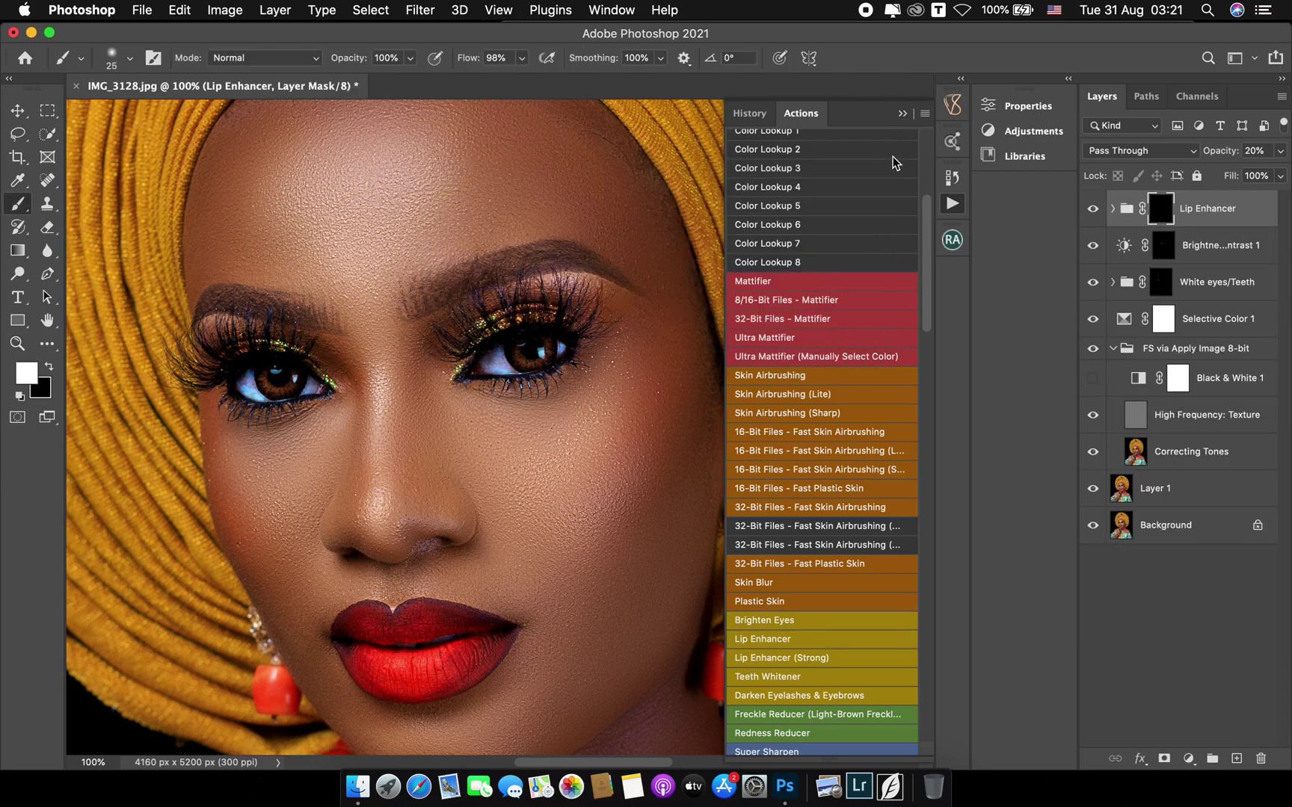
left_click(903, 114)
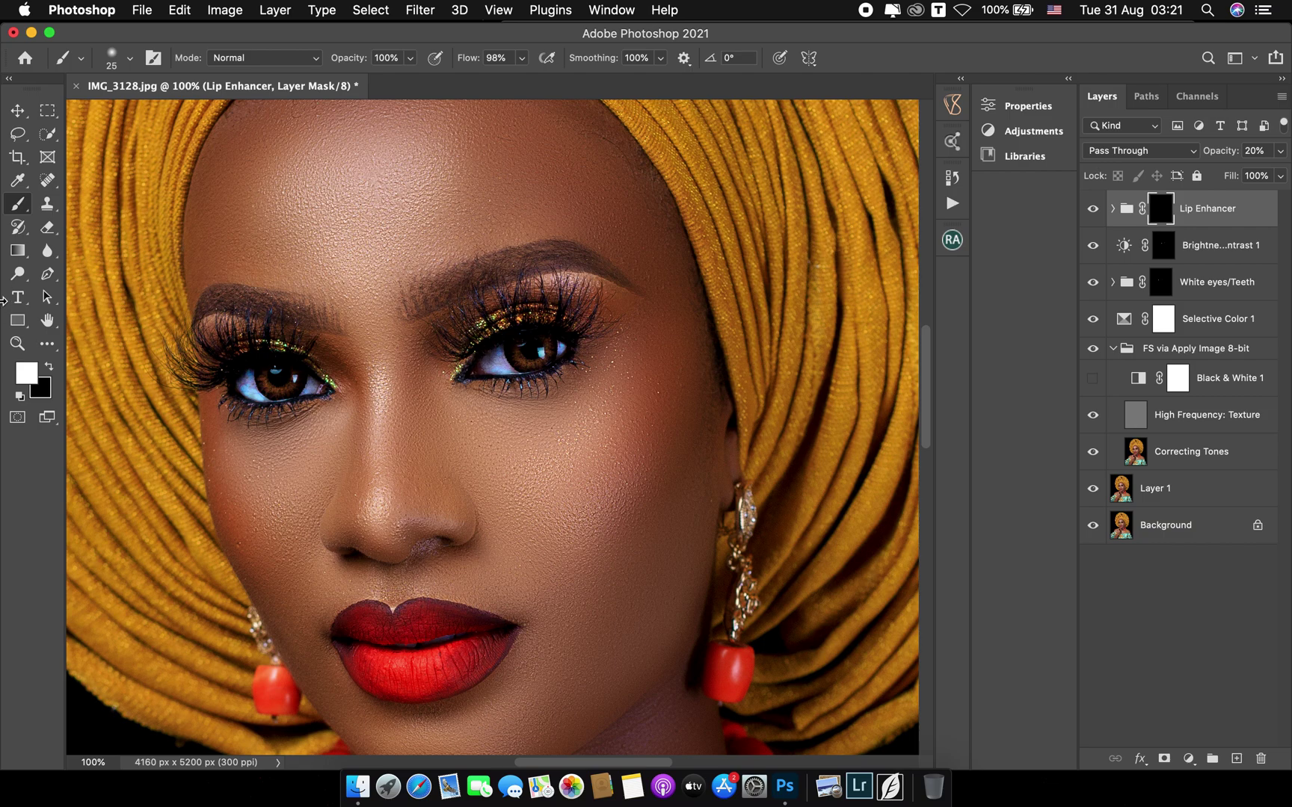
Enrich the eyeshadow on the eyelids by painting white on the Lip Enhancer mask with a regular brush around size 50
right_click(18, 204)
left_click(60, 203)
key("bracketright")
key("bracketright")
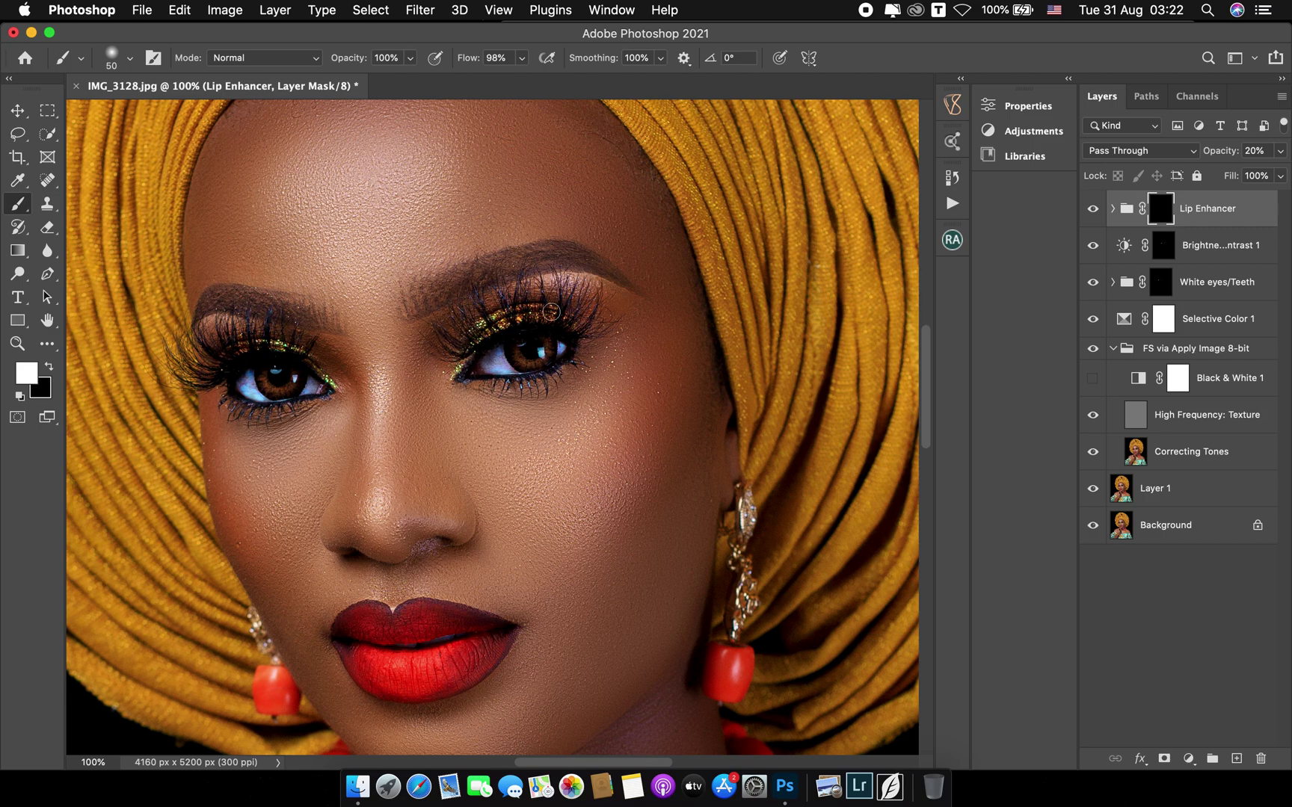
key("bracketright")
key("bracketleft")
Compare the portrait with and without the Lip Enhancer group and set the group's opacity to 58%
key("z")
left_click(540, 59)
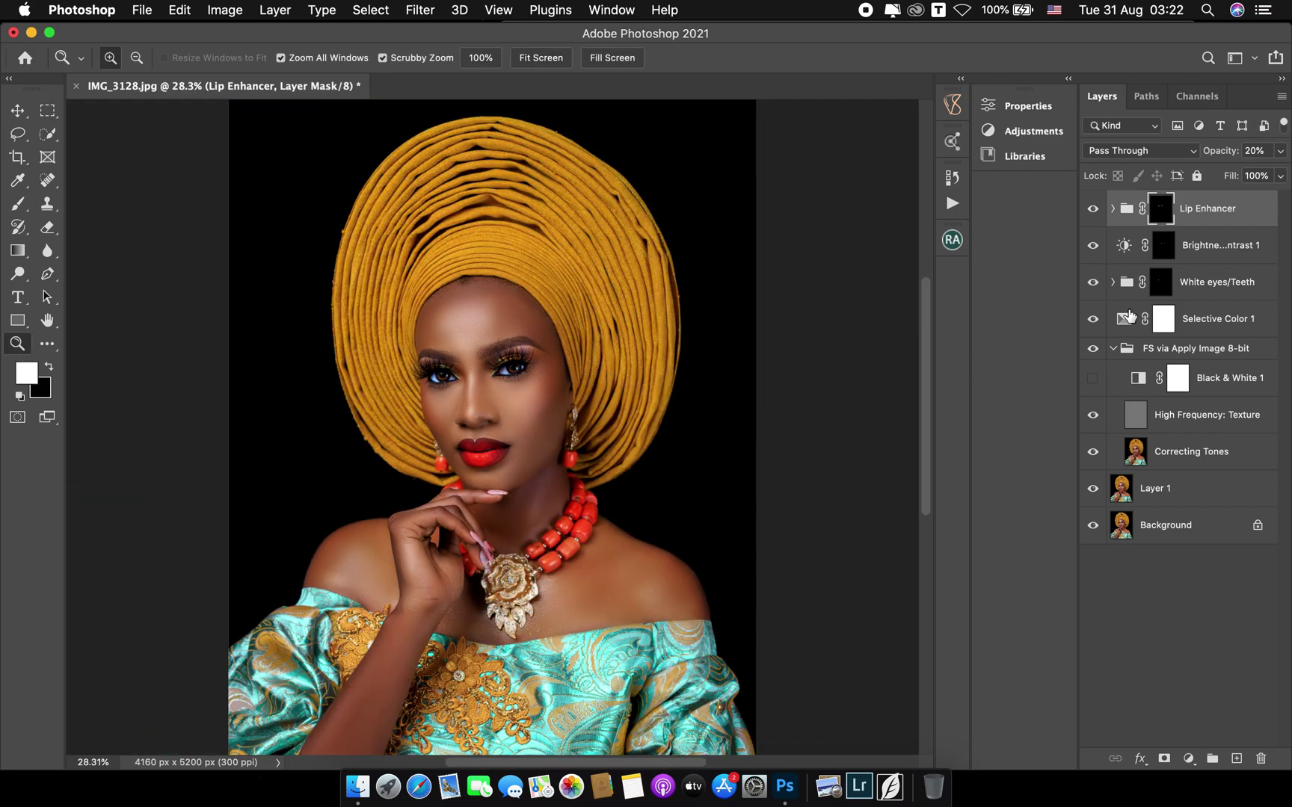
left_click(1093, 209)
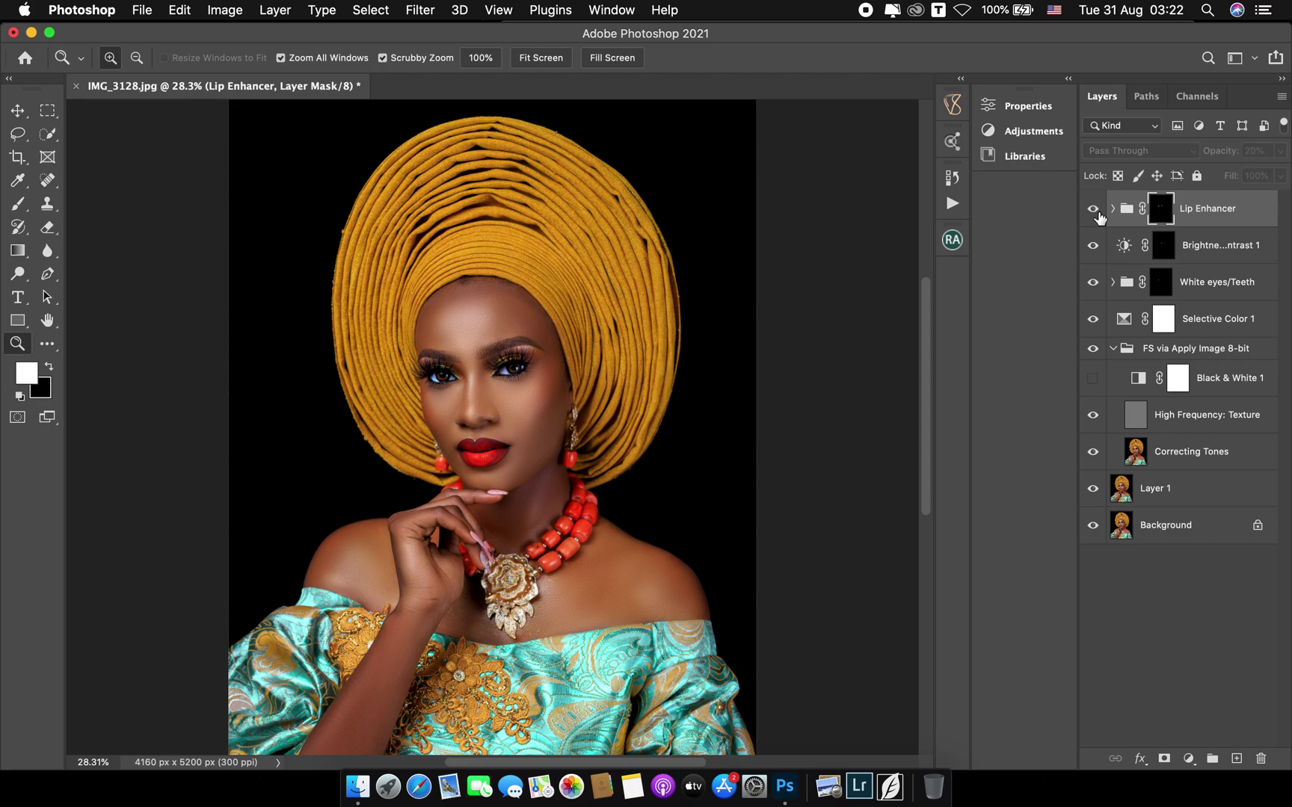
left_click(1094, 210)
left_click(496, 359)
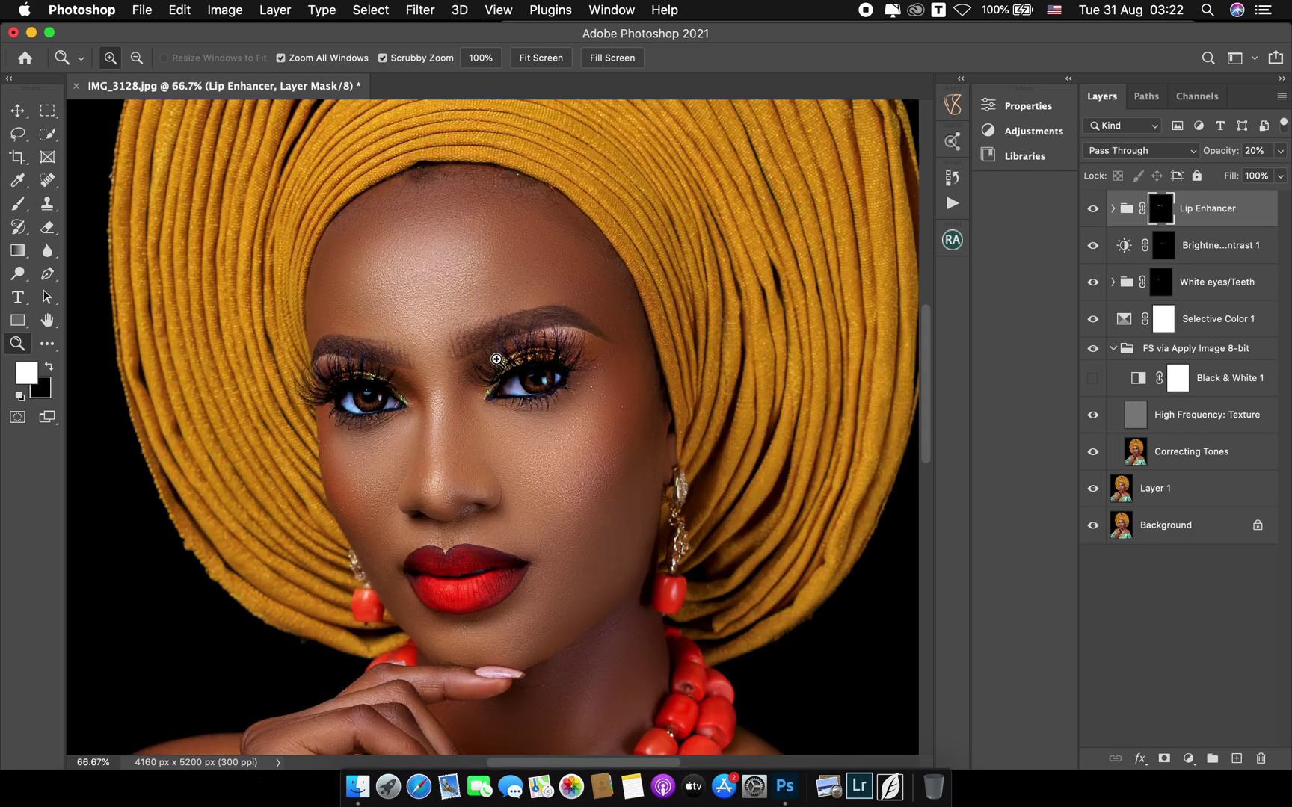
left_click(496, 360)
left_click(1094, 210)
left_click(1281, 151)
left_click_drag(1211, 174, 1244, 176)
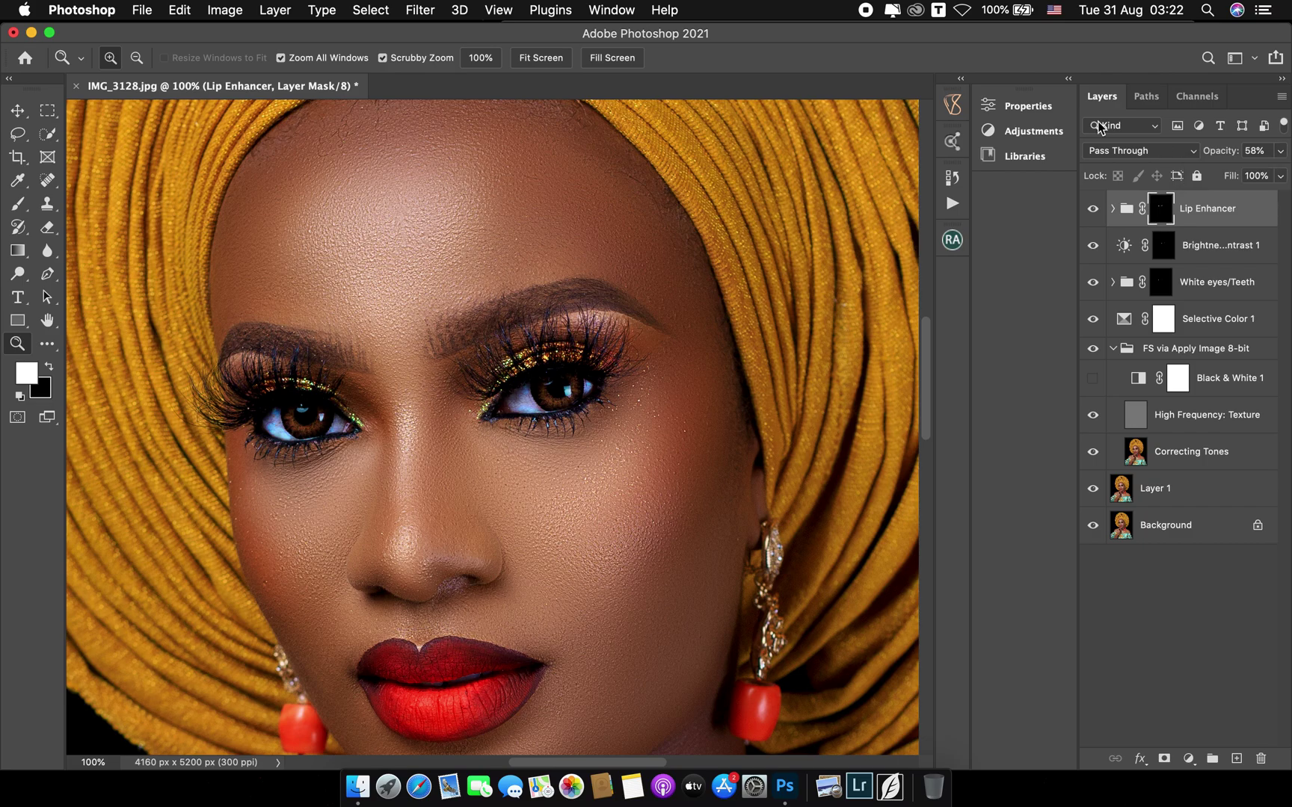
left_click(557, 59)
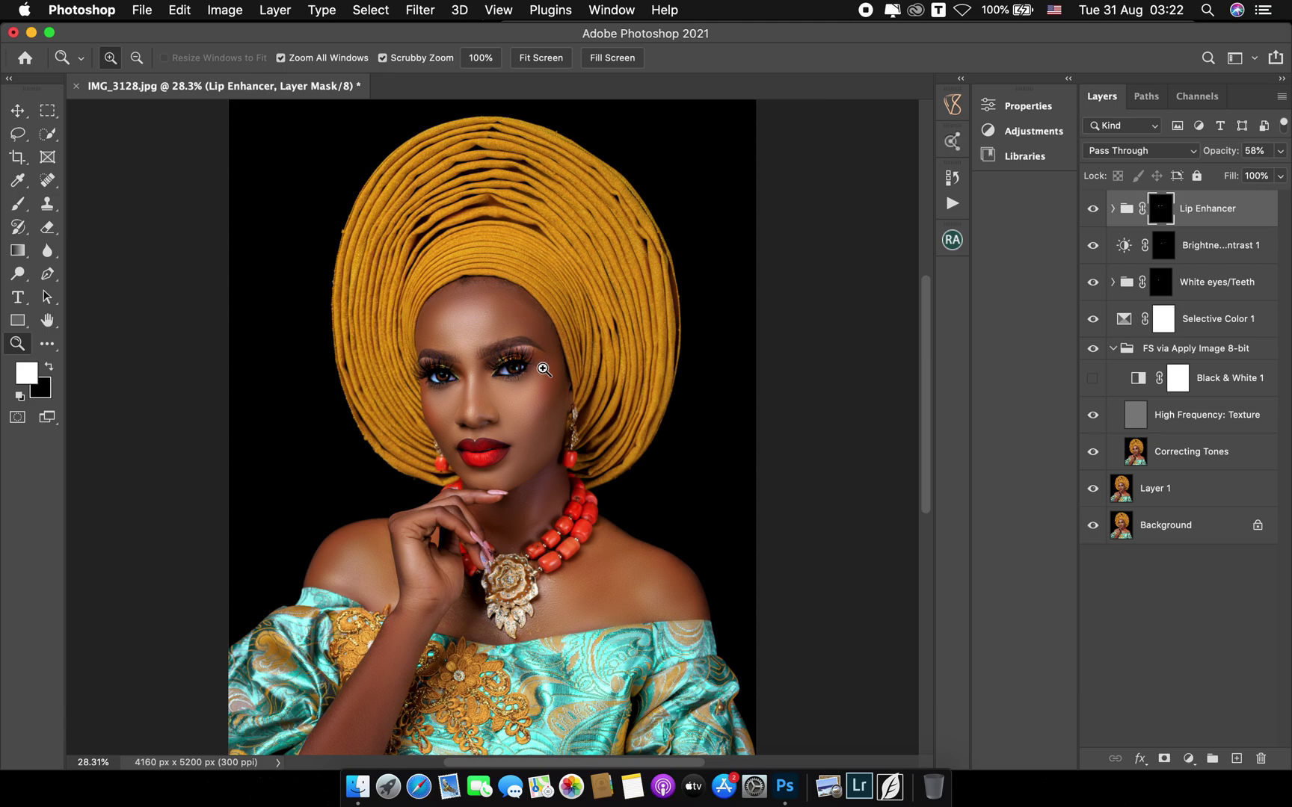
Run the Lip Enhancer (Strong) action to add its masked group above Lip Enhancer
left_click(954, 206)
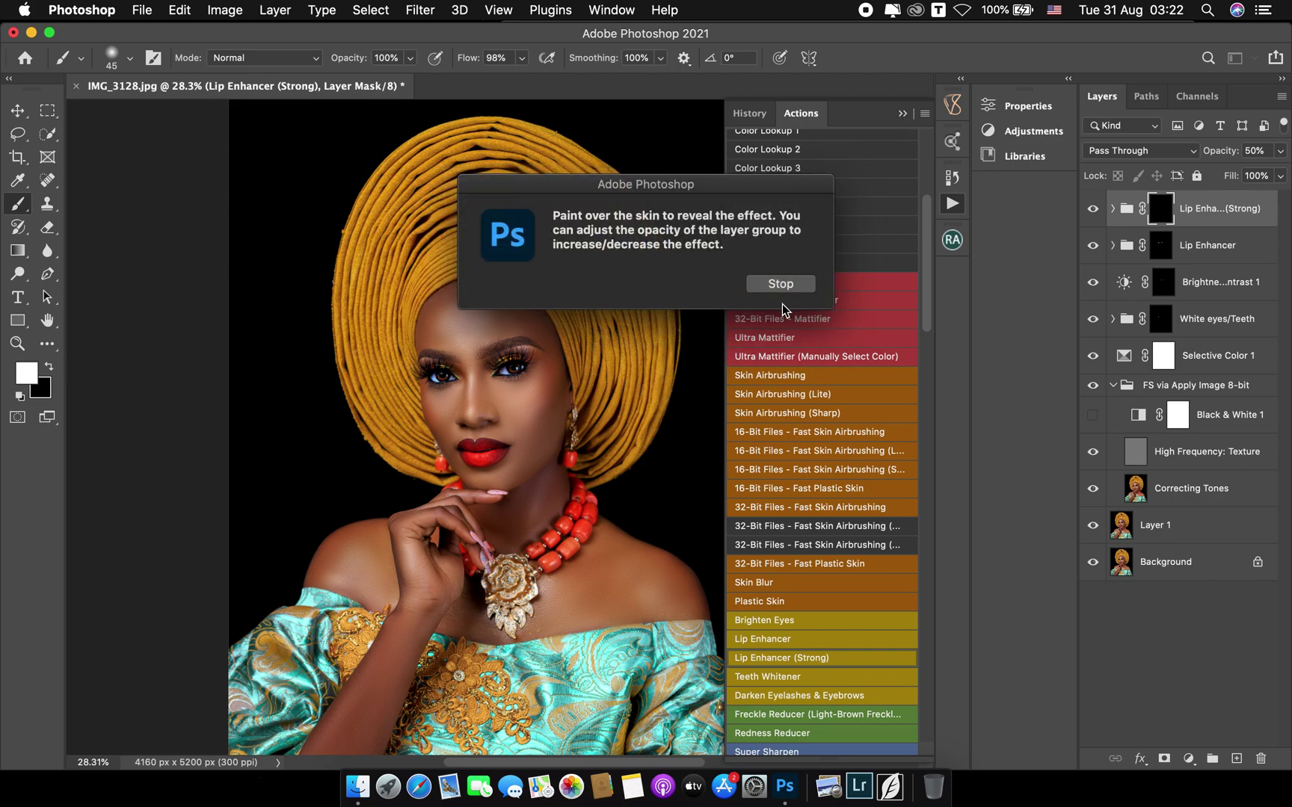
left_click(785, 288)
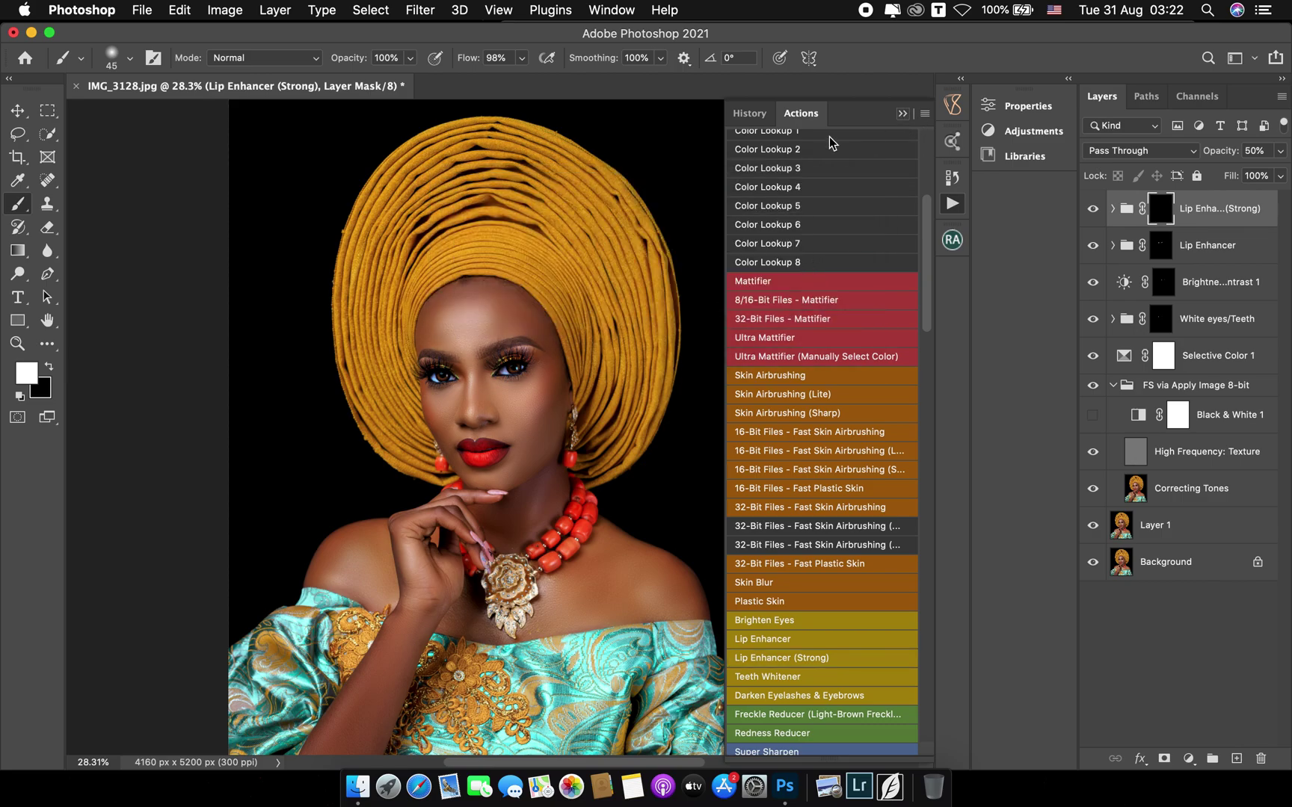
left_click(902, 112)
Intensify the upper folds of the headwrap by painting white on the Lip Enhancer (Strong) mask with a brush around size 900
key("z")
mouse_move(480, 254)
left_mouse_down()
mouse_move(507, 240)
mouse_move(536, 383)
left_mouse_up()
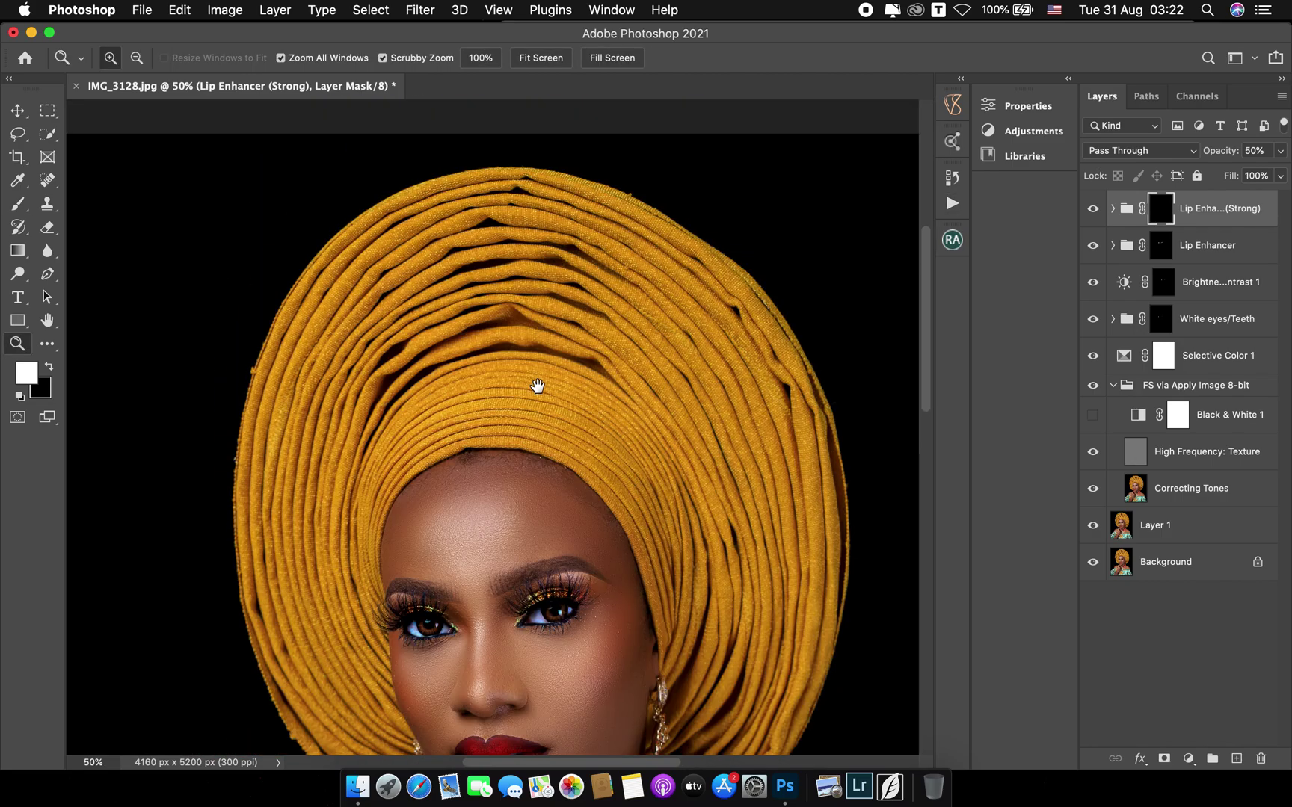
key("bracketright")
key("bracketright")
key("bracketright")
key("bracketright")
key("bracketright")
key("bracketright")
key("bracketright")
key("bracketright")
key("bracketright")
key("bracketright")
key("bracketright")
key("bracketright")
key("bracketright")
key("bracketright")
key("bracketright")
key("bracketright")
left_click(595, 357)
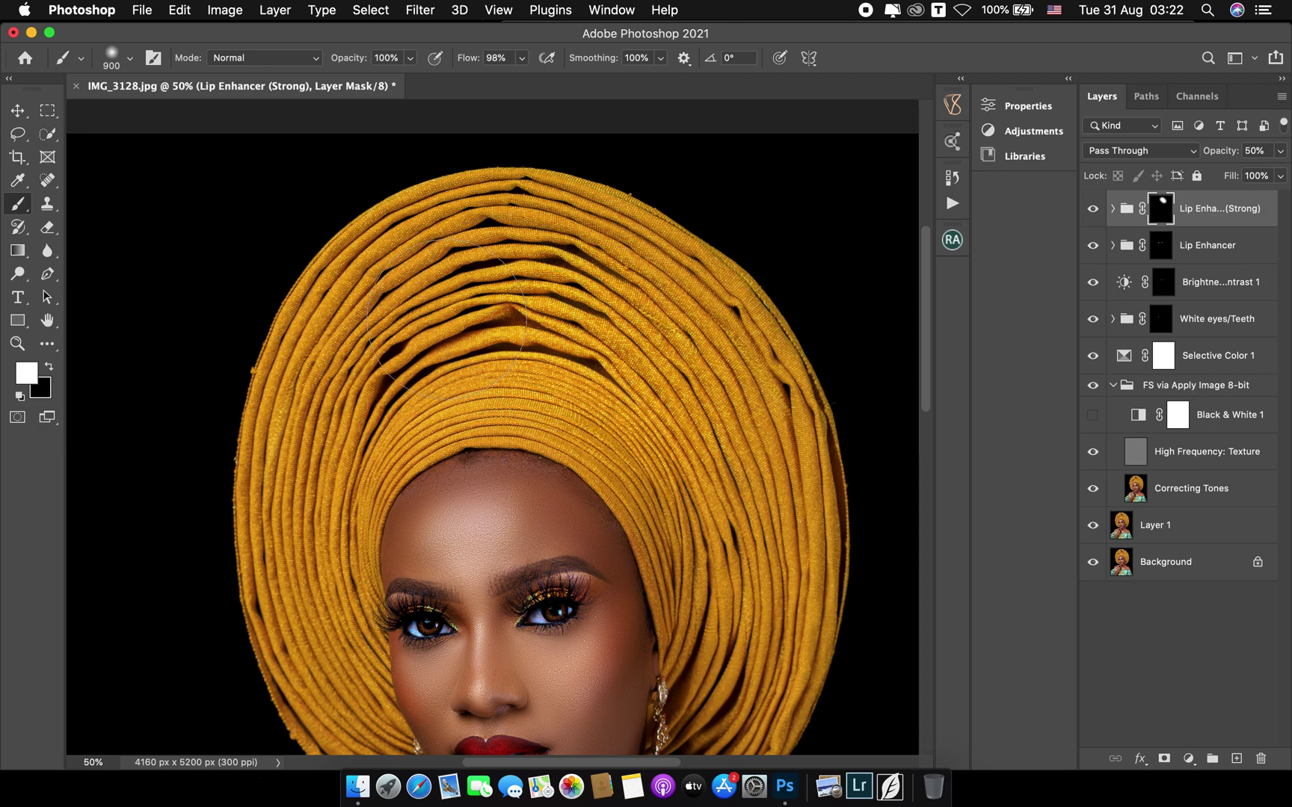
Paint white over the remaining sides and inner folds of the headwrap on the mask with brush sizes from 400 down to 300
key("bracketleft")
key("bracketleft")
key("bracketleft")
key("bracketleft")
key("bracketleft")
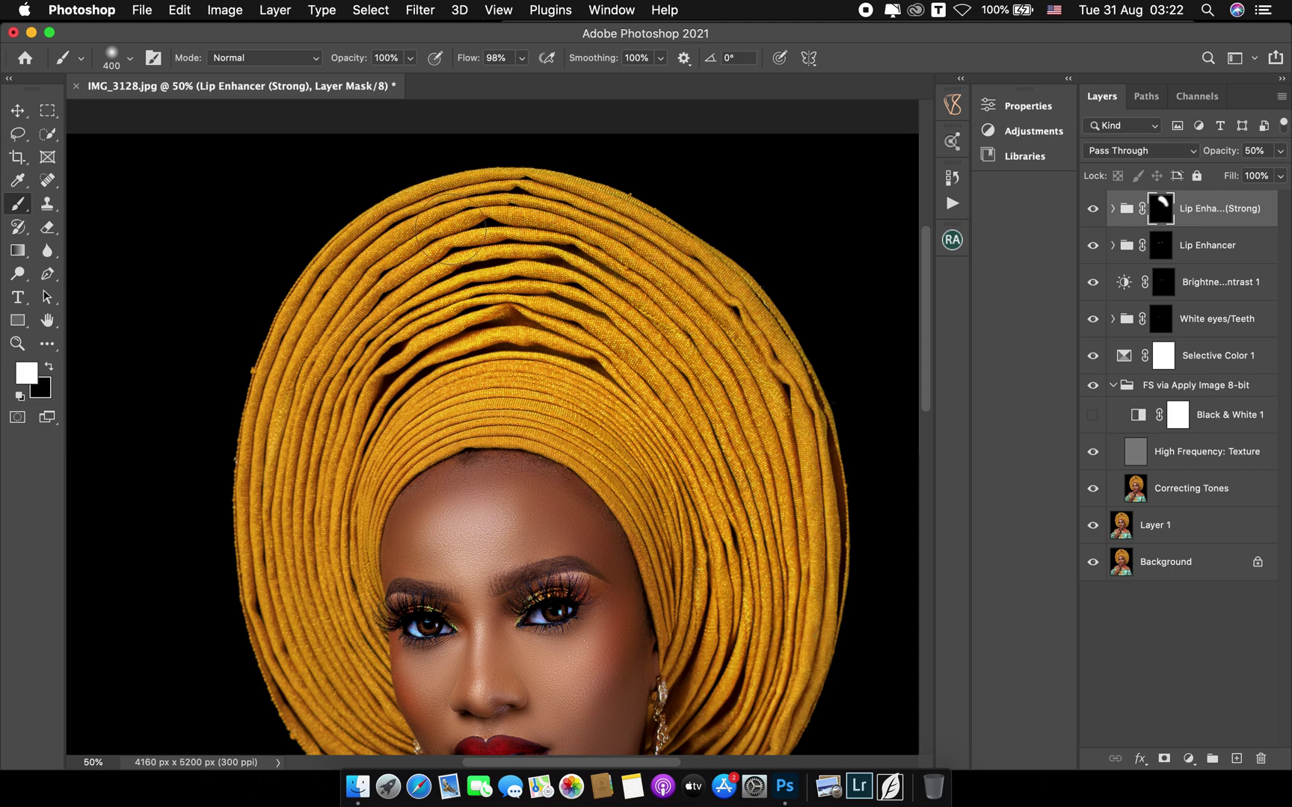
mouse_move(281, 533)
left_mouse_down()
mouse_move(278, 444)
mouse_move(310, 335)
mouse_move(346, 288)
mouse_move(462, 254)
mouse_move(561, 288)
mouse_move(517, 362)
left_mouse_up()
key("bracketleft")
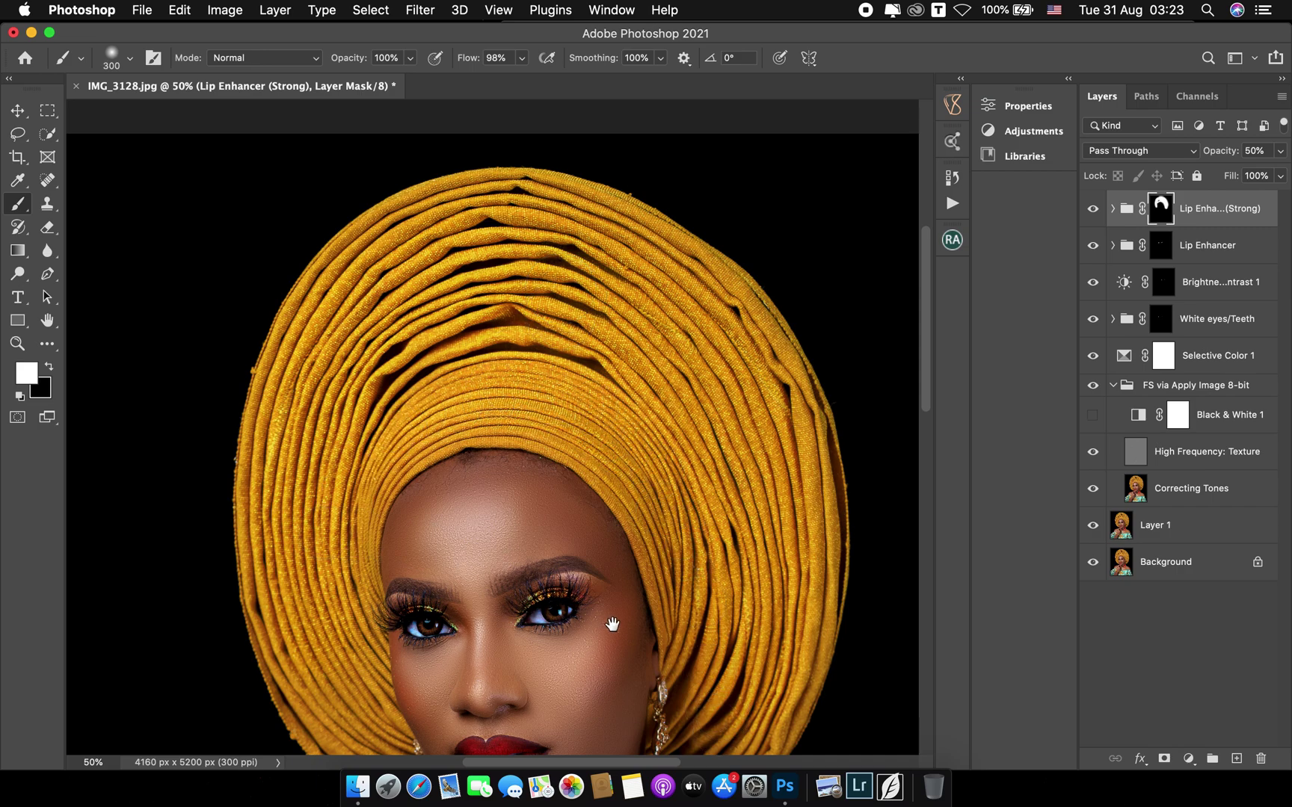
Enrich the coral beads and the gold flower pendant by painting white on the Lip Enhancer (Strong) mask with a brush around size 175
scroll(700, 418, "down", 10)
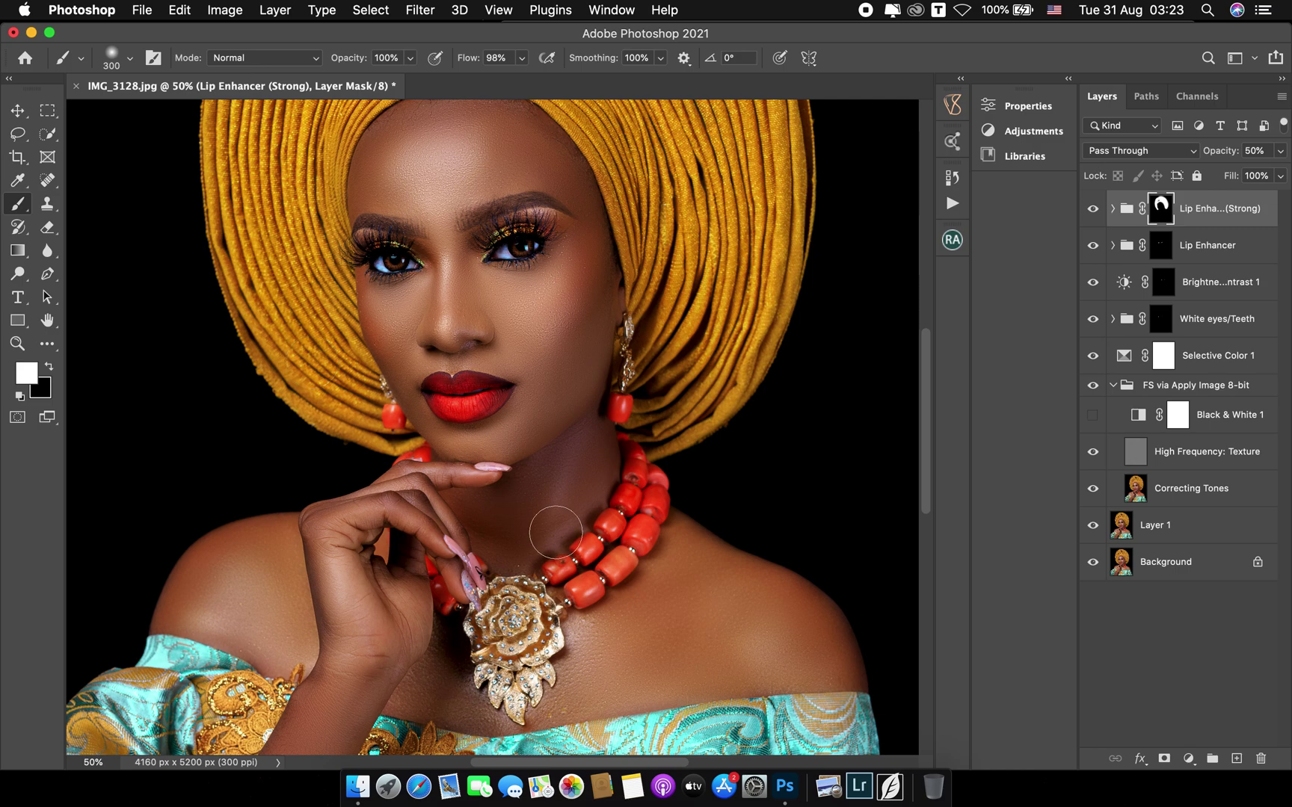
key("bracketleft")
key("bracketleft")
key("bracketleft")
key("bracketleft")
key("bracketleft")
key("bracketleft")
key("bracketleft")
key("bracketright")
key("bracketright")
key("bracketright")
key("bracketright")
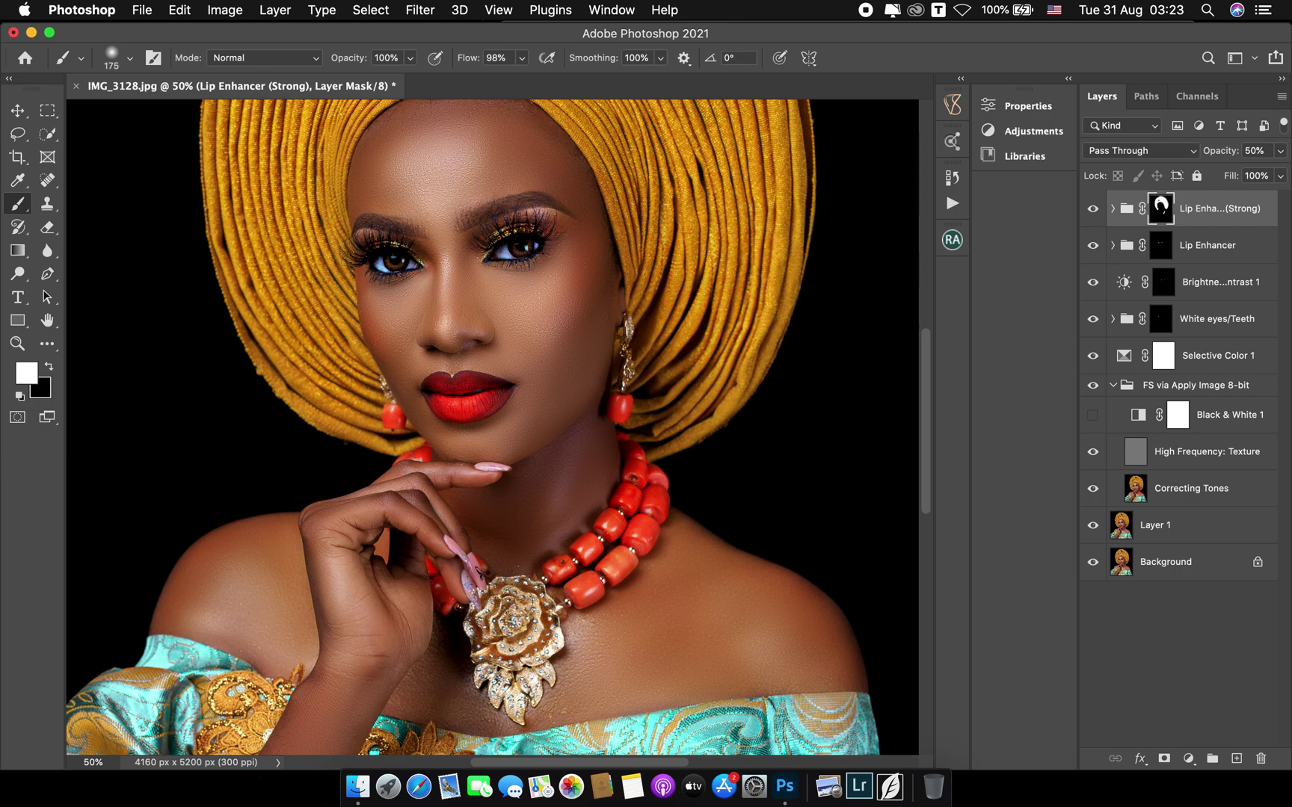
Intensify the turquoise and gold dress by painting white over it on the Lip Enhancer (Strong) mask with a larger brush
key("z")
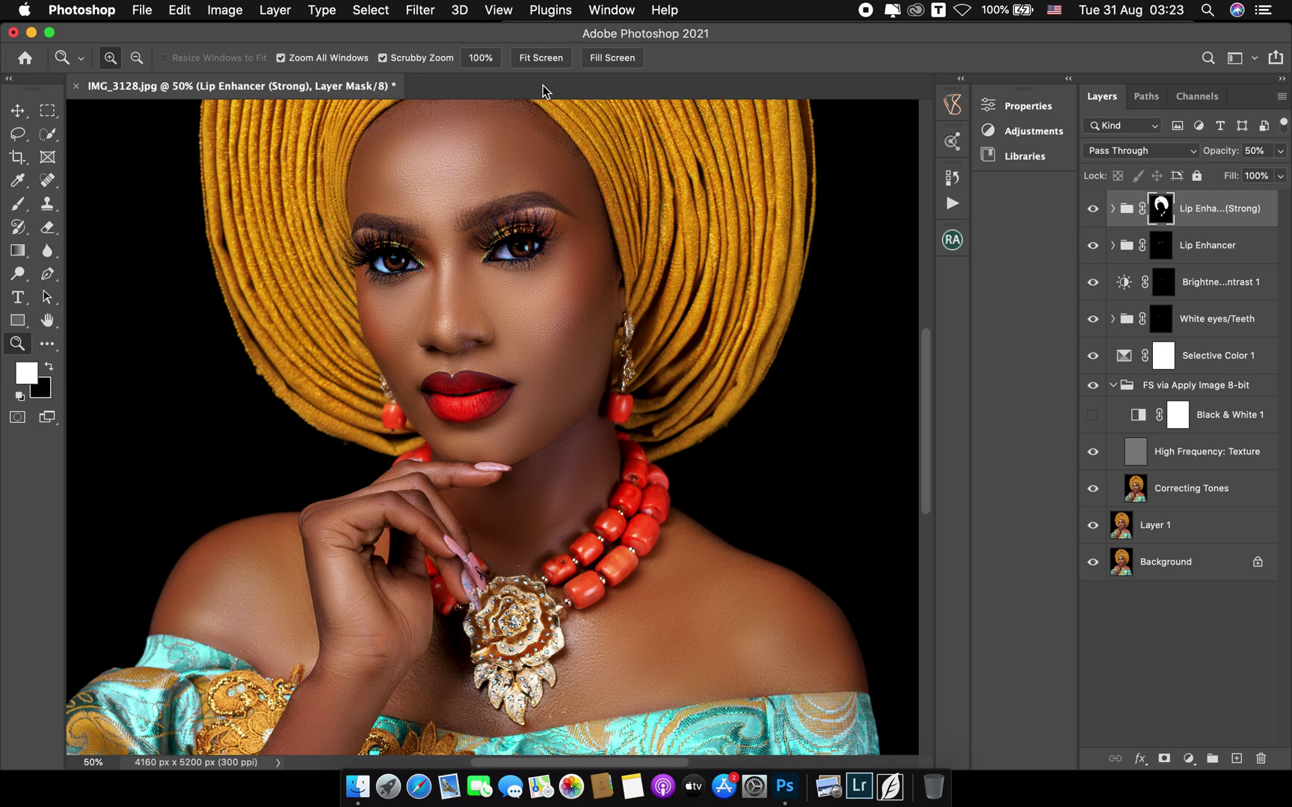
left_click(542, 59)
key("b")
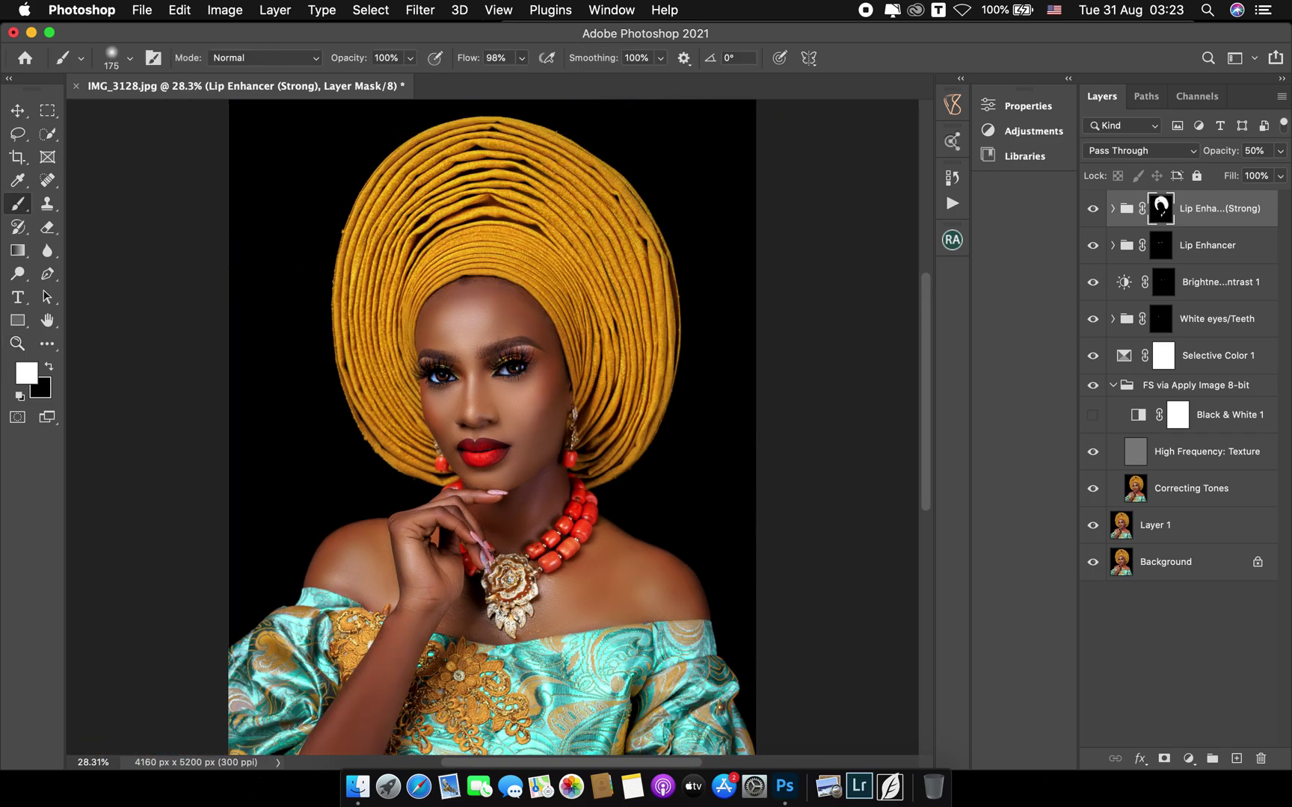
key("bracketright")
key("bracketright")
key("bracketright")
key("bracketright")
key("bracketright")
key("bracketright")
key("z")
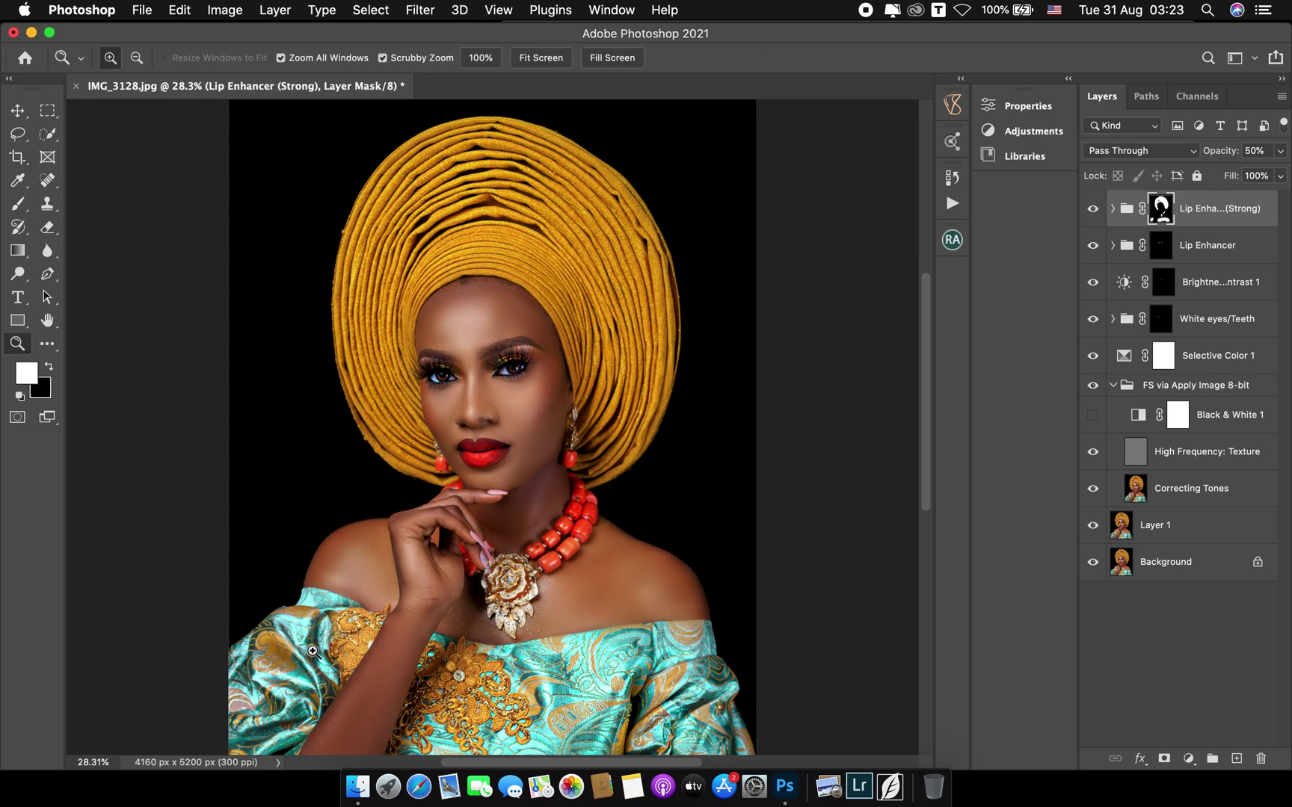
Compare the portrait with and without the Lip Enhancer (Strong) group and inspect the face and headwrap up close
left_click(1092, 210)
left_click(1092, 211)
left_click(1093, 210)
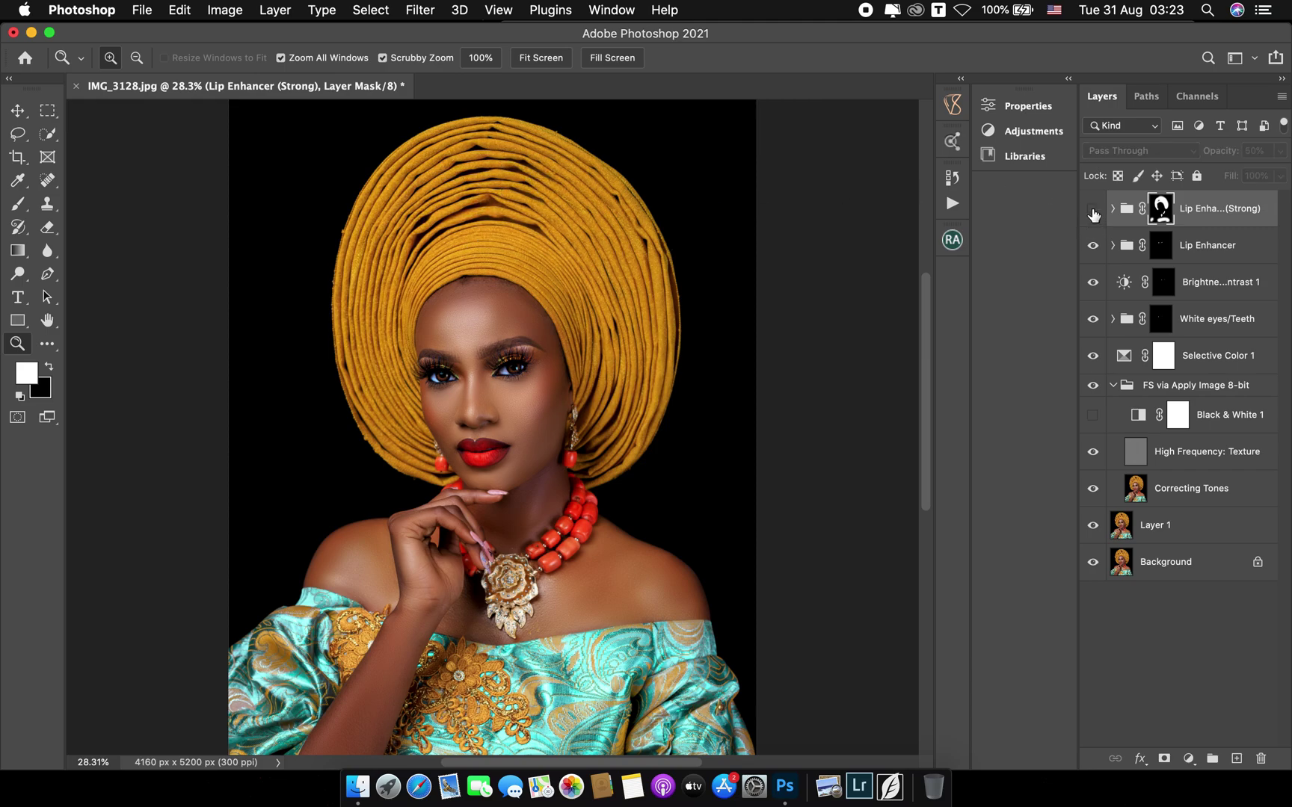
left_click(1093, 211)
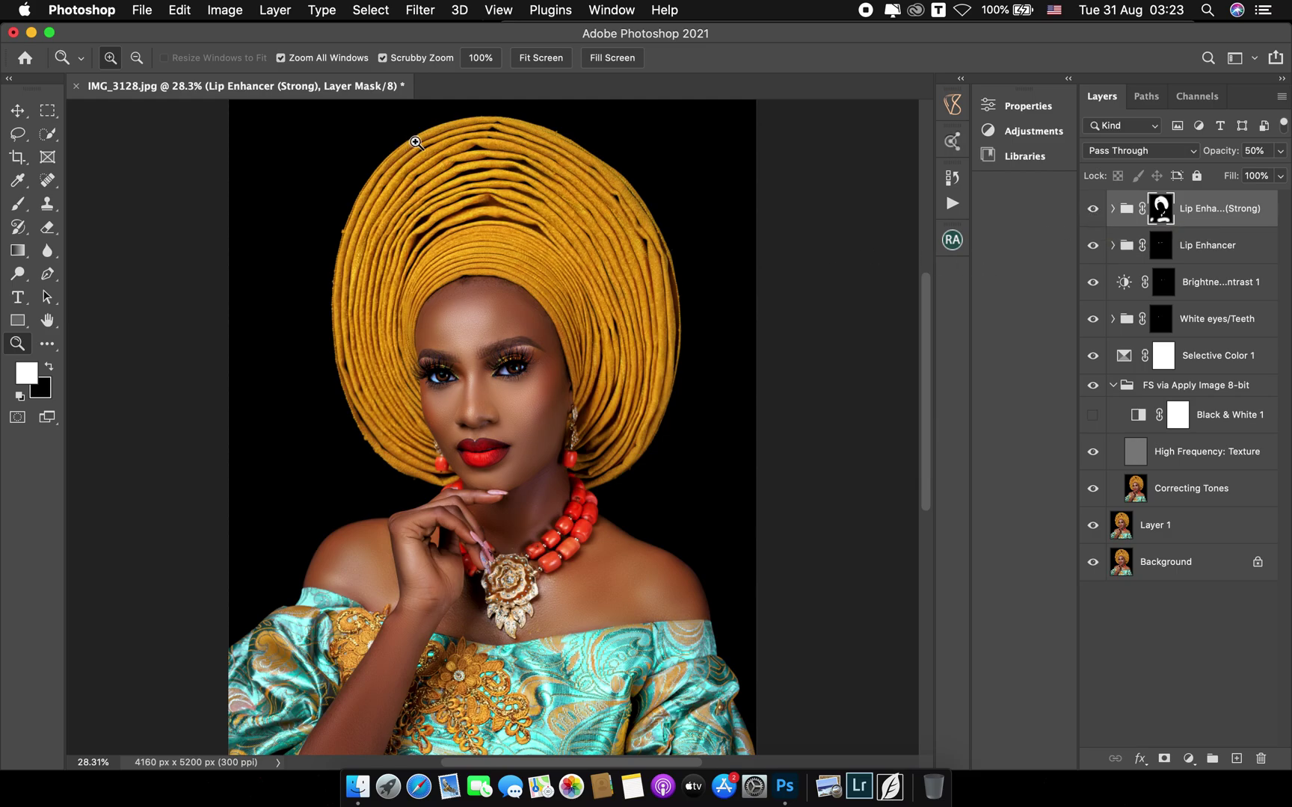
left_click(551, 308)
double_click(484, 429)
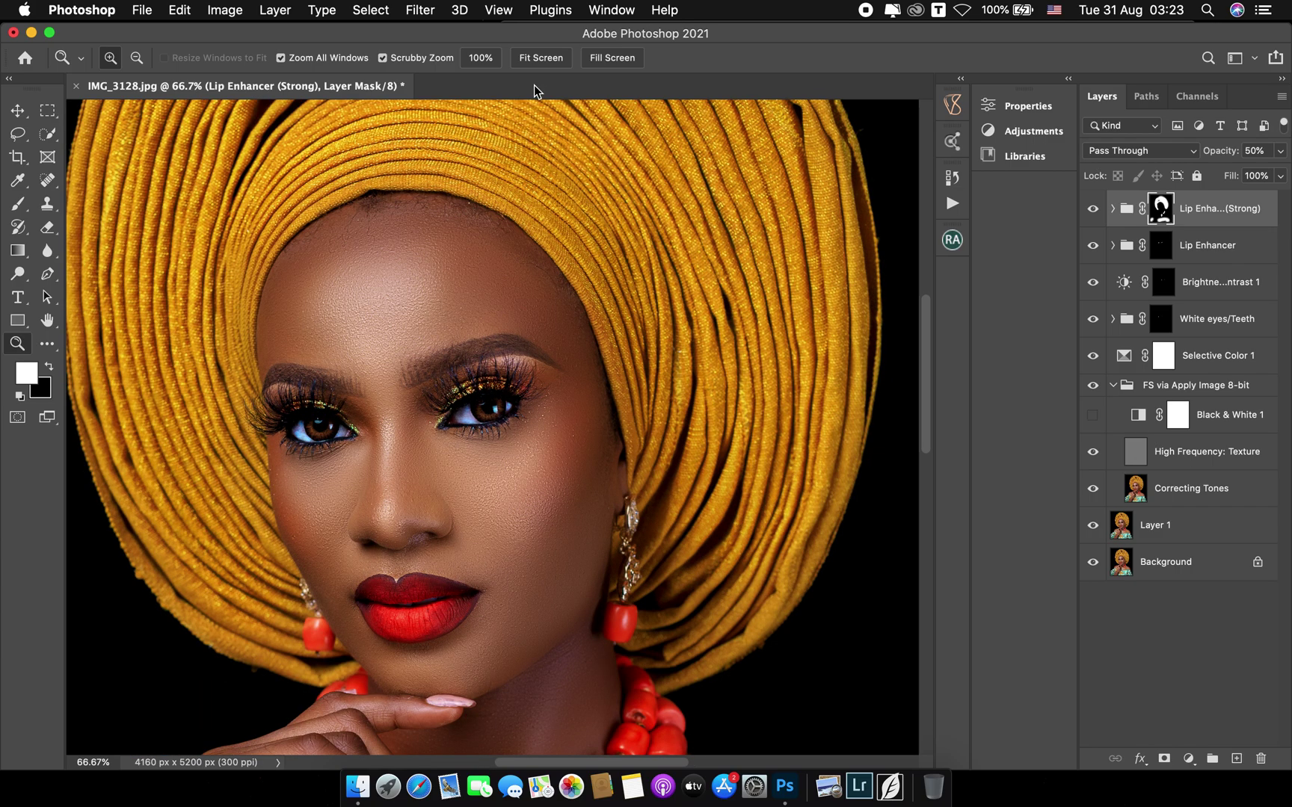
left_click(549, 61)
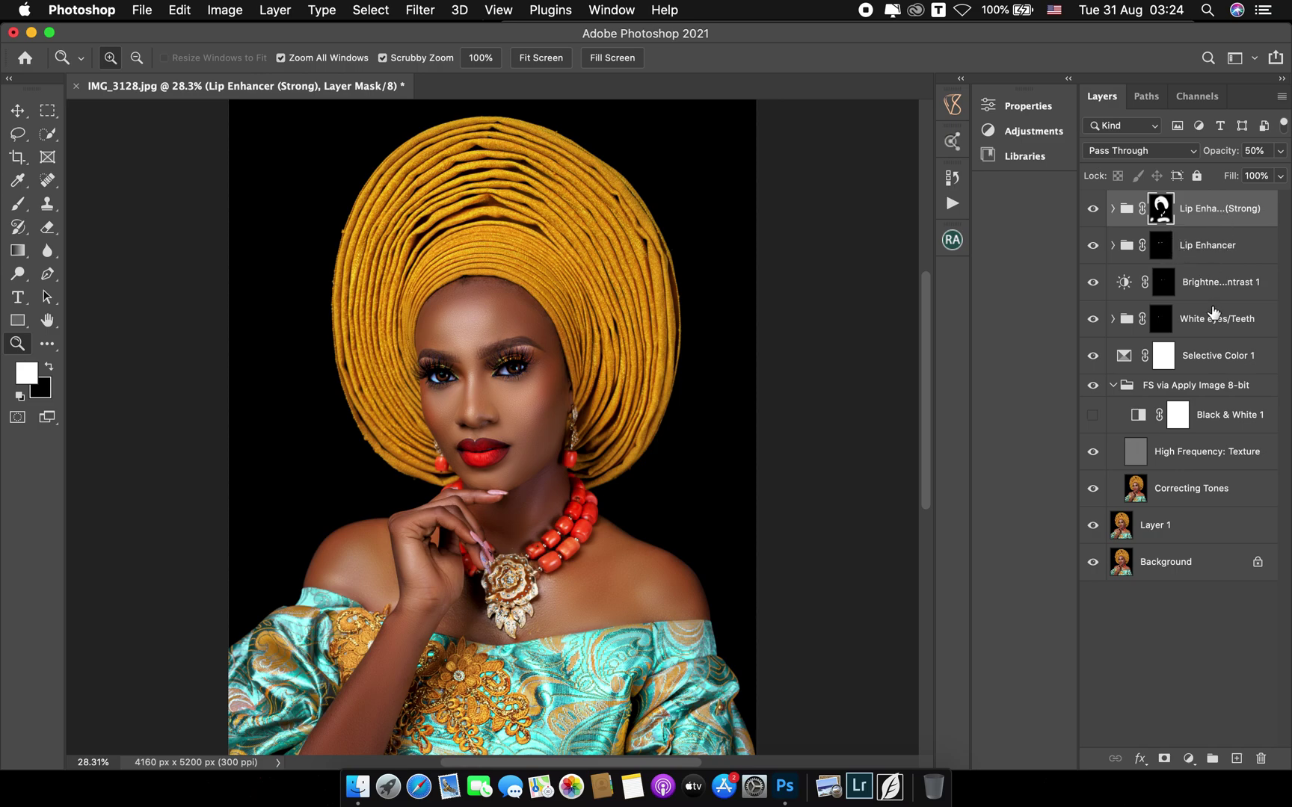
Group all layers above the Background into one group and compare the retouched portrait with the original
left_click(1200, 521, "shift")
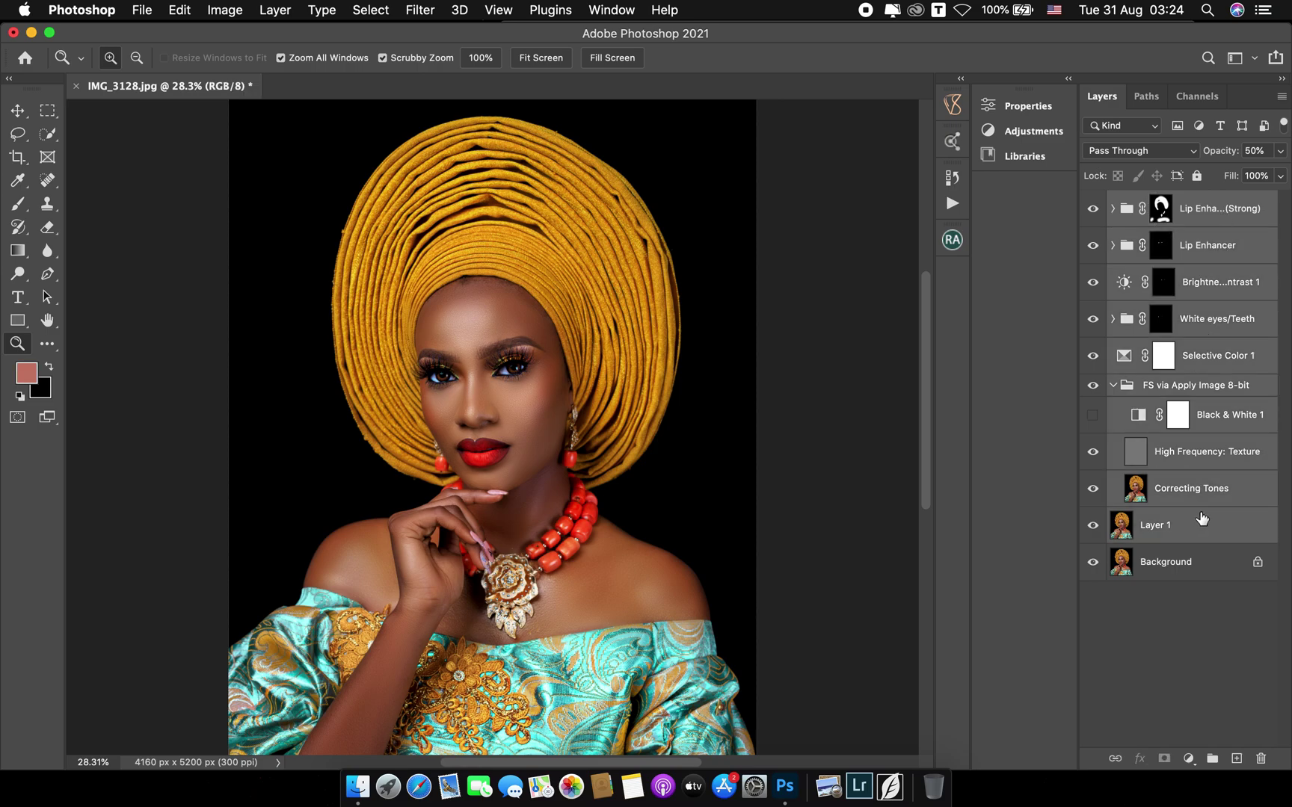
key("super+g")
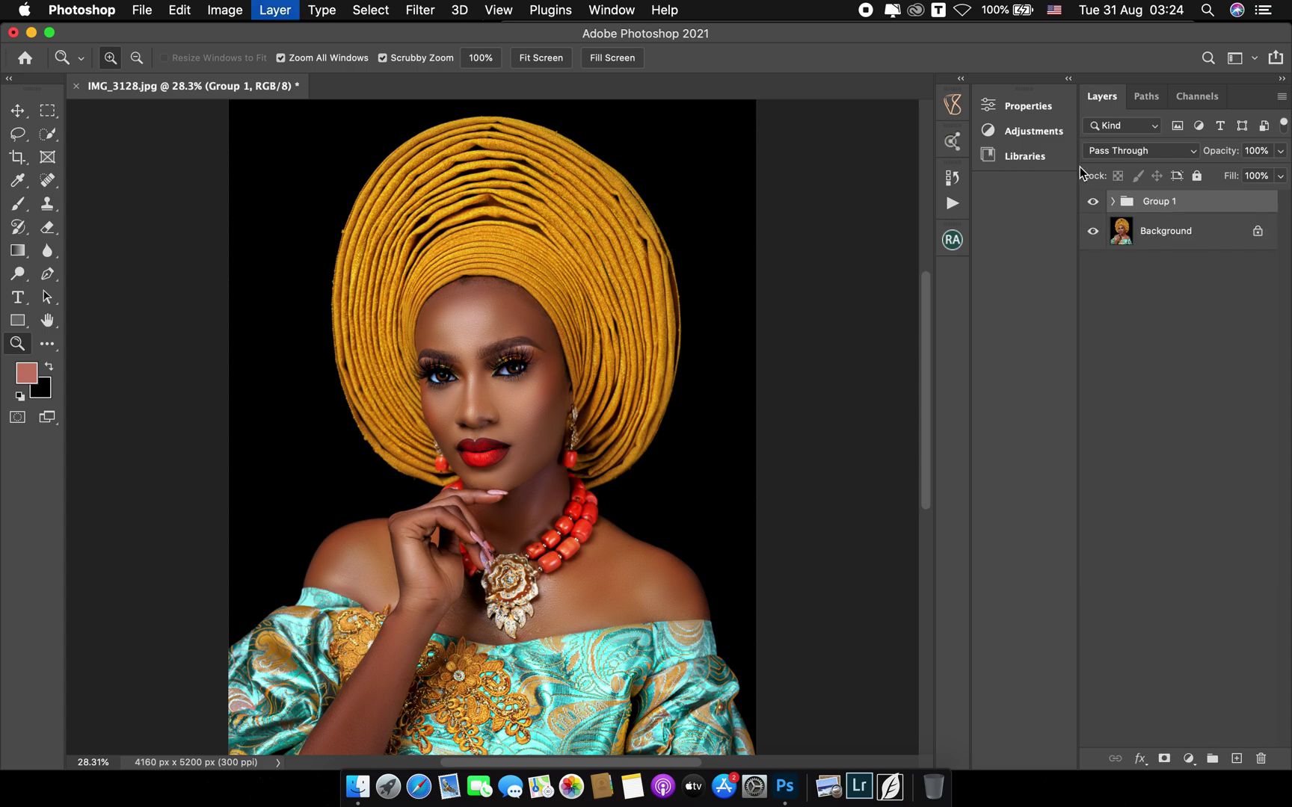
left_click(1093, 202)
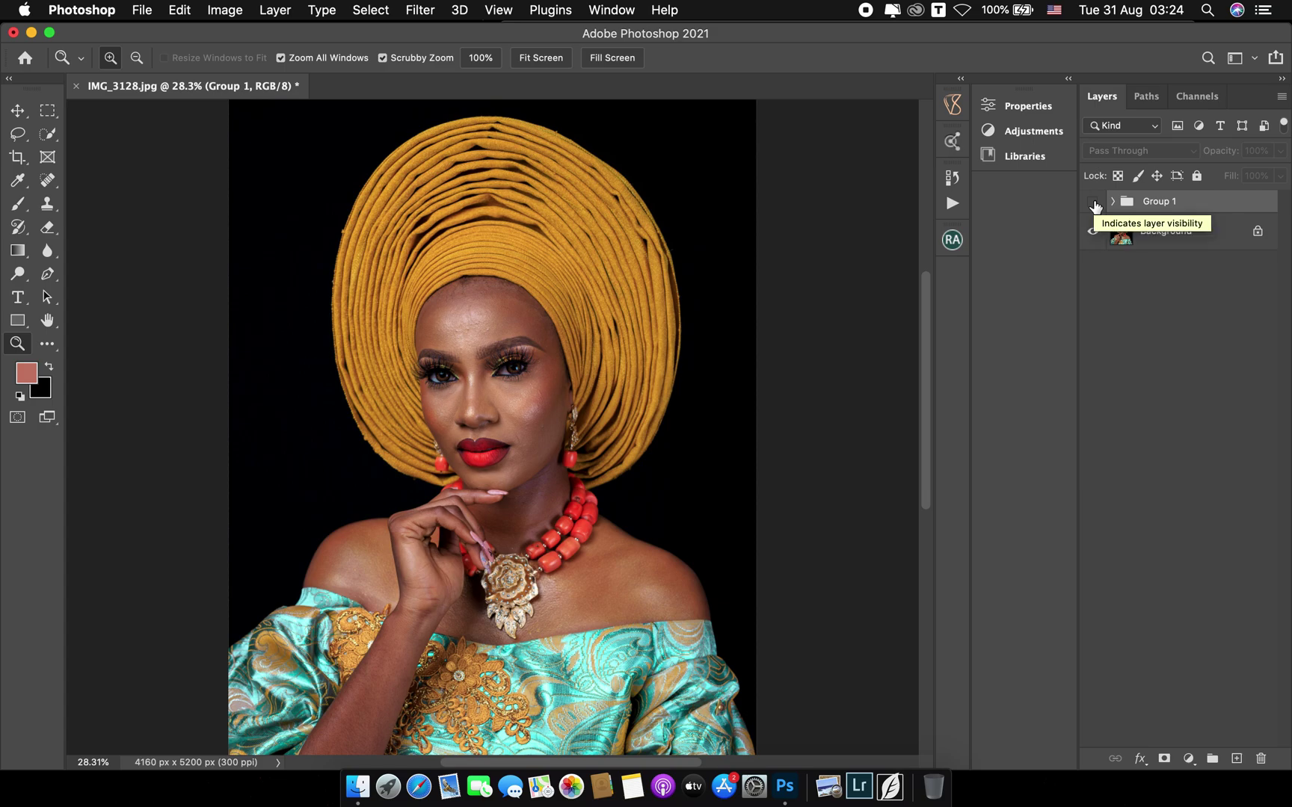
left_click(1093, 202)
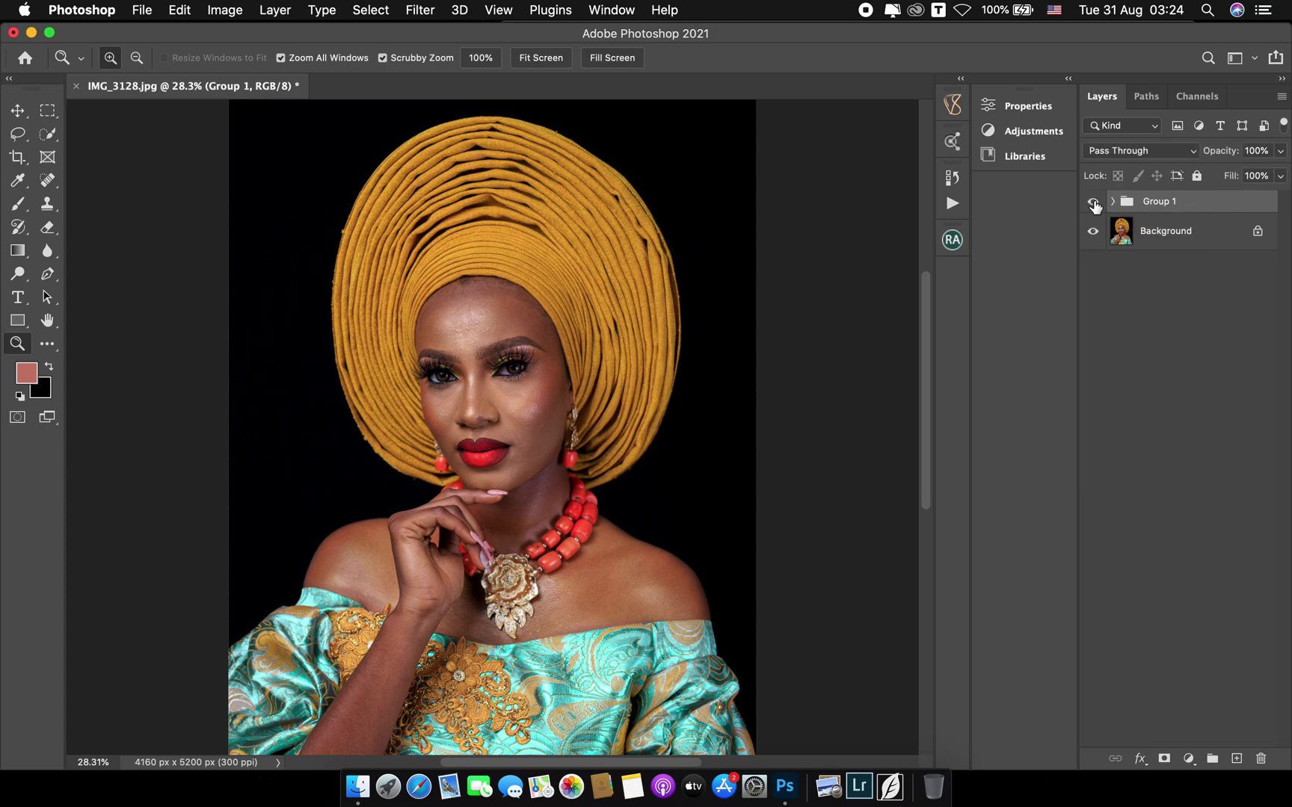
left_click(1093, 202)
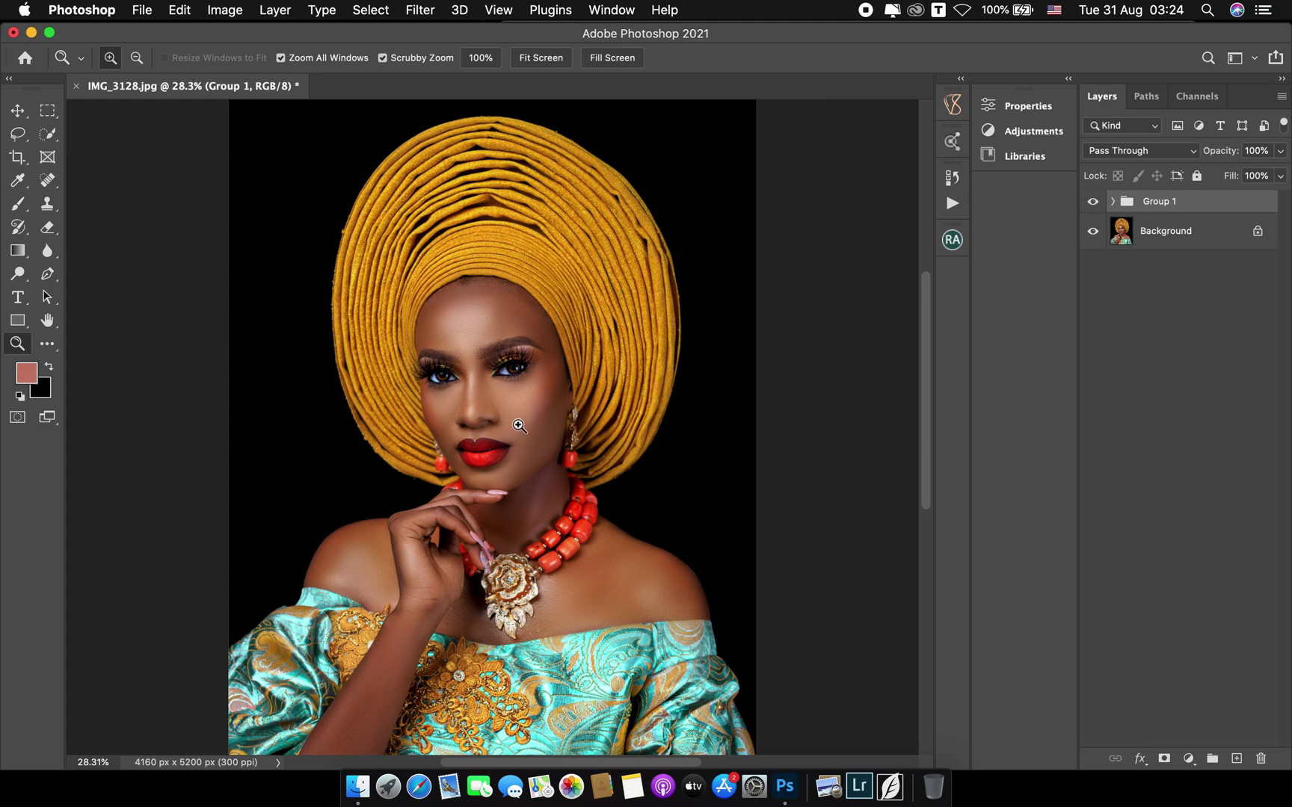
left_click(512, 394)
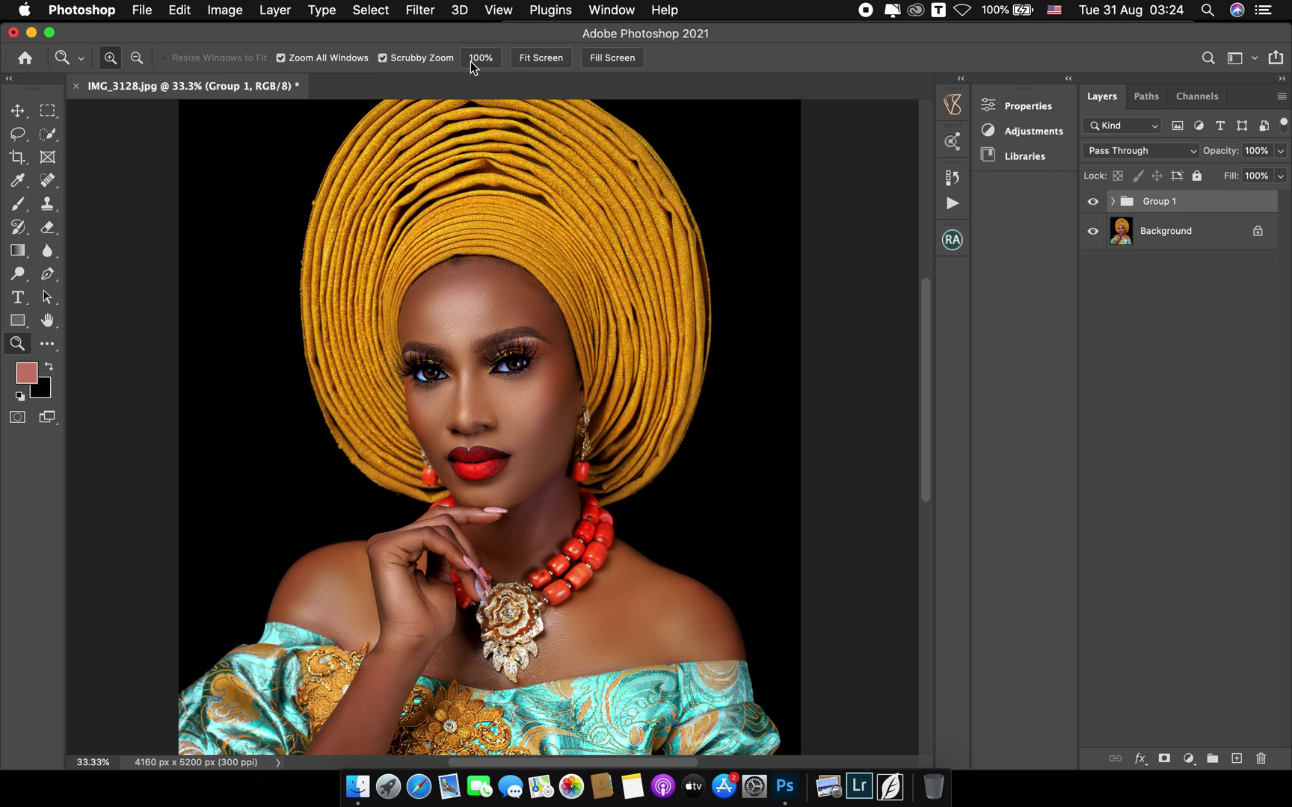
left_click(534, 60)
Run Sharpen Image from Beauty Retouch to add a sharpening layer above the group, and inspect the facial detail
left_click(951, 240)
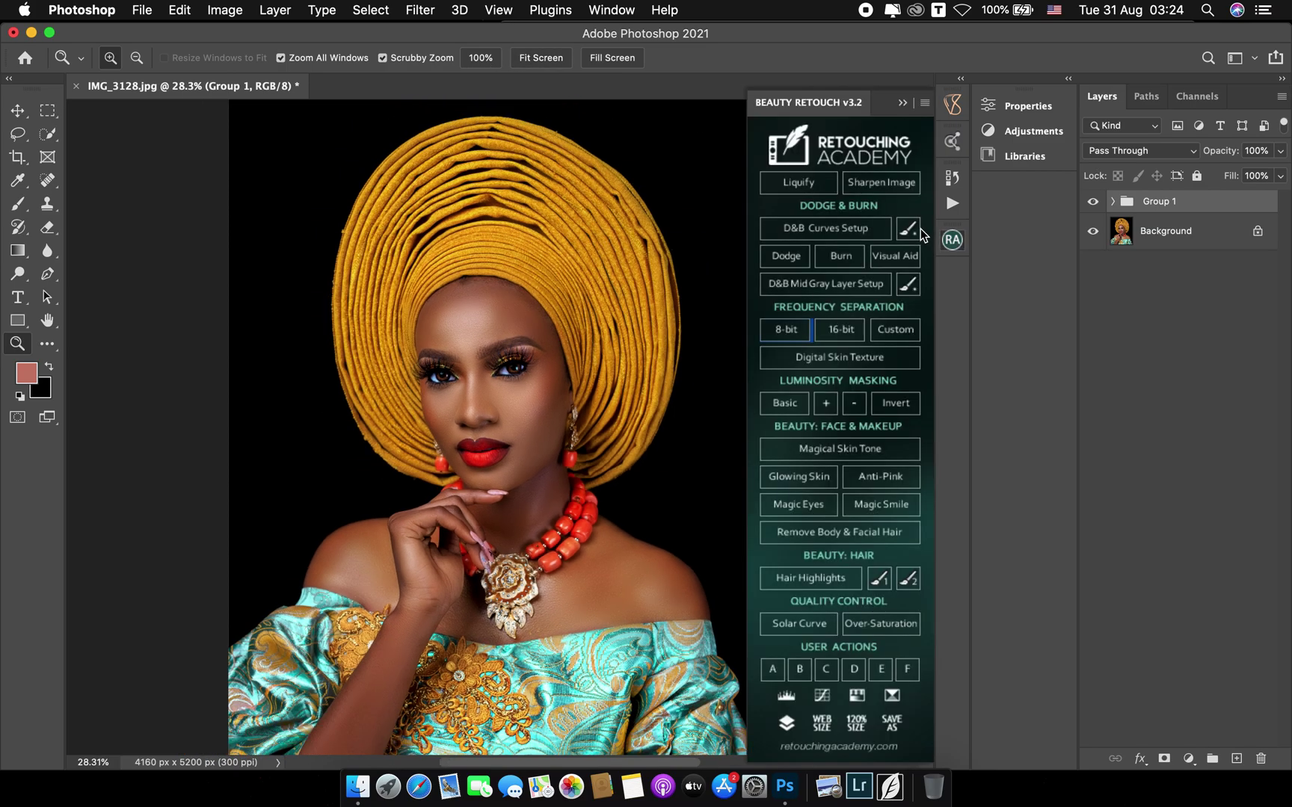
left_click(882, 187)
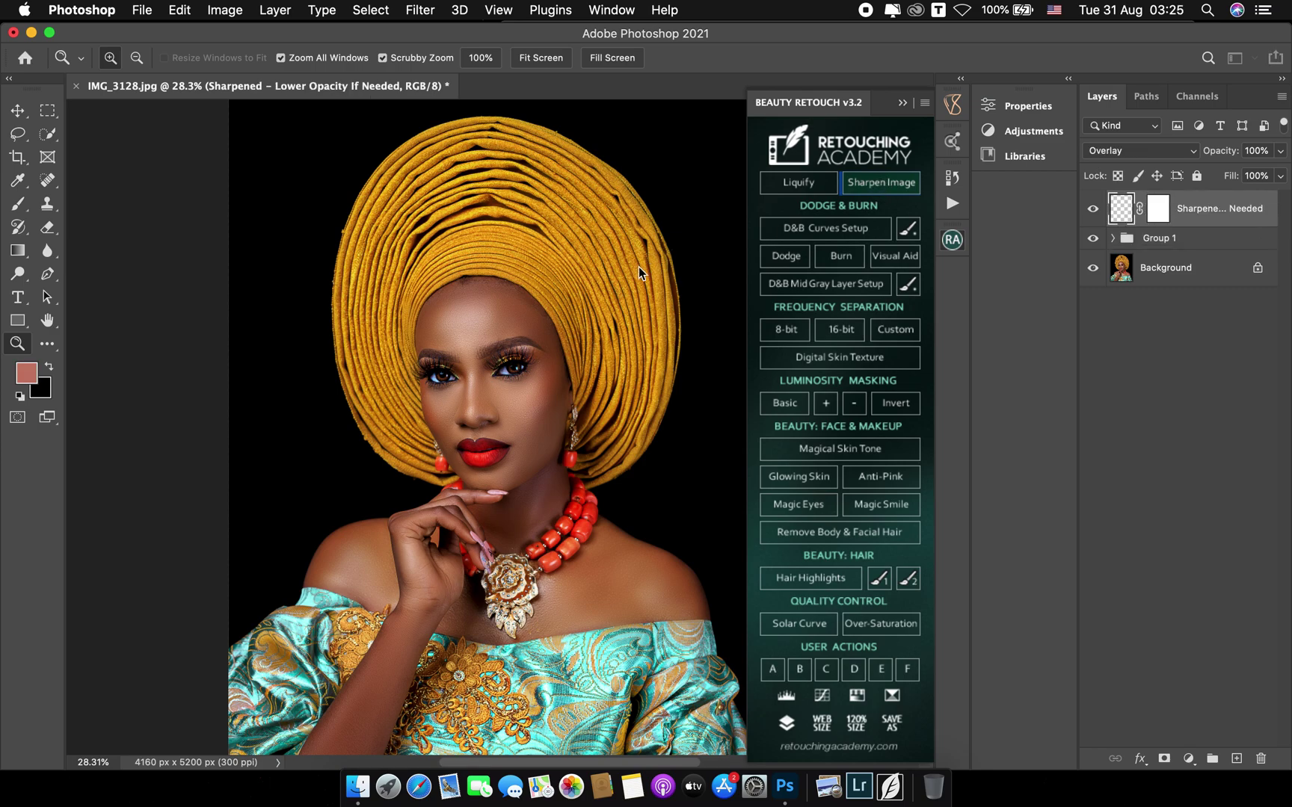
scroll(537, 376, "up", 3)
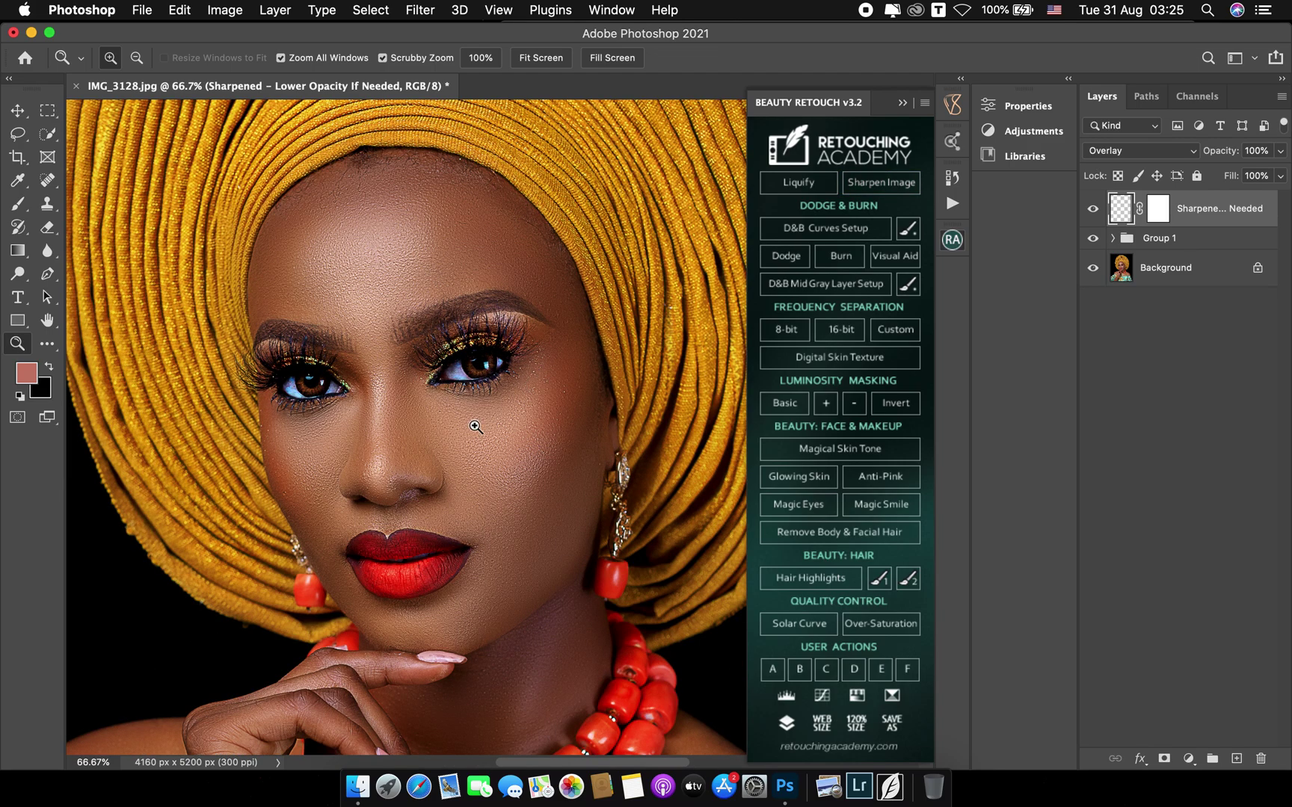
left_click_drag(505, 417, 536, 361)
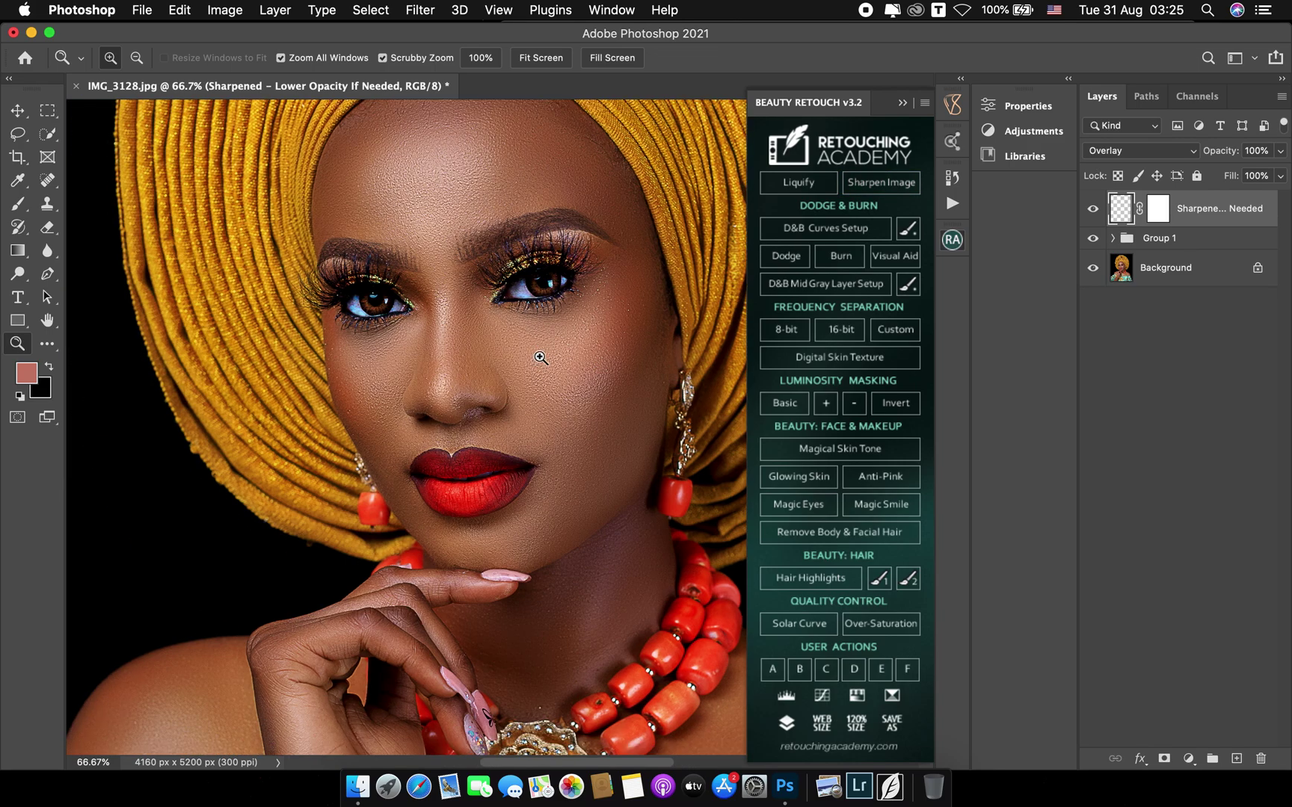
Set the sharpening layer's opacity to 46% and check the whole portrait
left_click(1283, 153)
left_click_drag(1282, 172, 1253, 176)
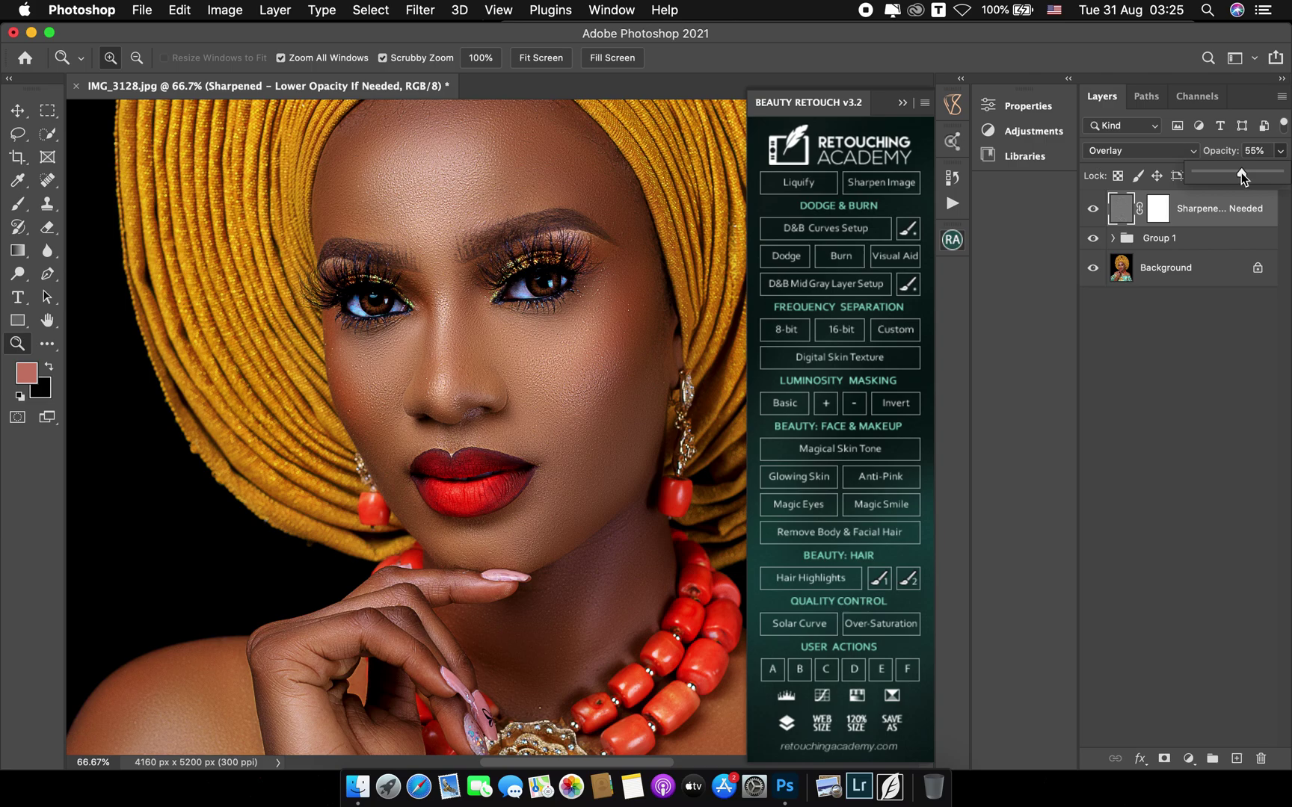
left_click_drag(1234, 172, 1233, 173)
scroll(552, 155, "down", 3)
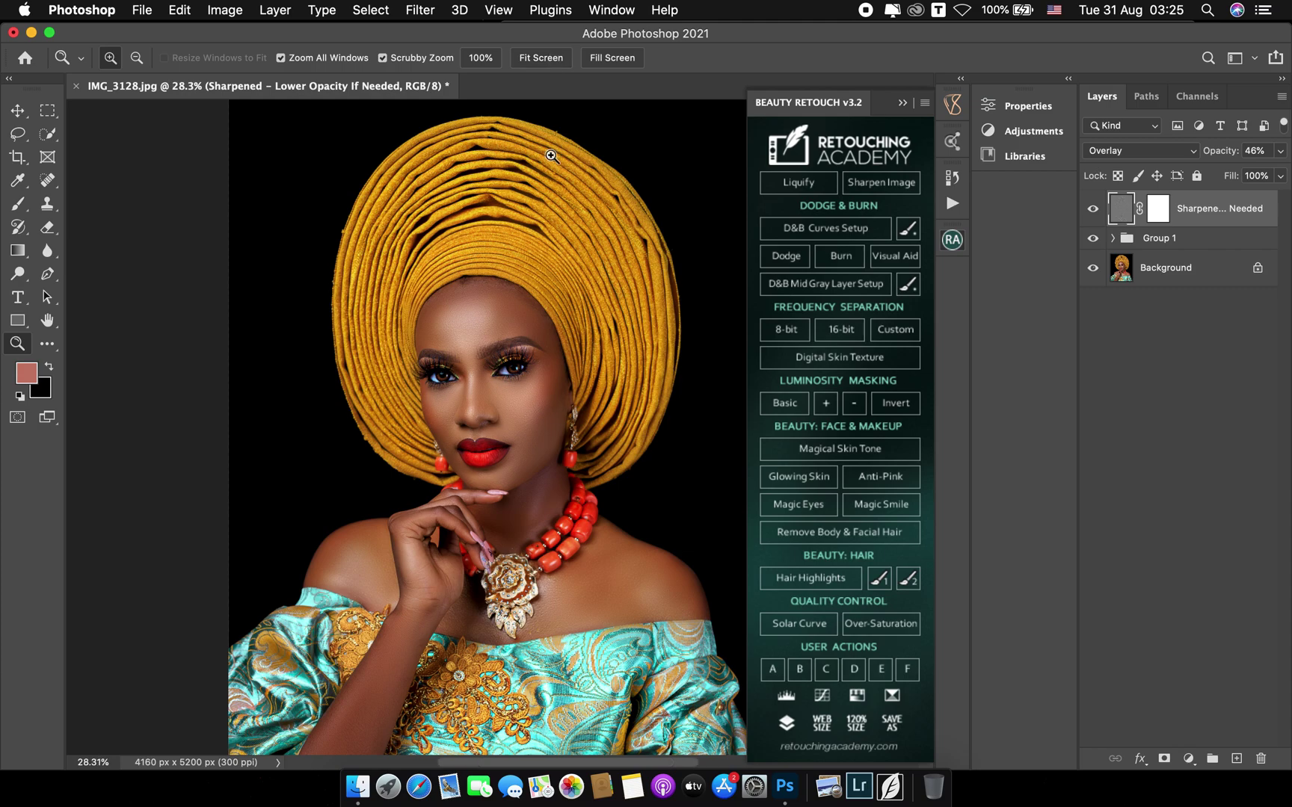